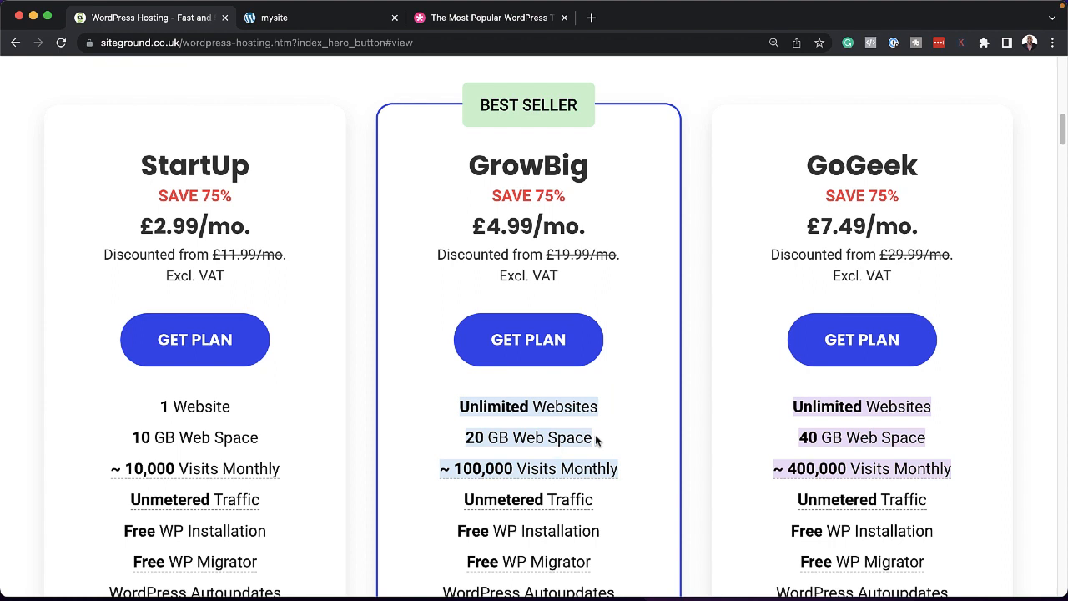
Compare the features of the StartUp, GrowBig and GoGeek hosting plans and choose the GrowBig plan
{"action": "scroll", "coordinate": [652, 456], "scroll_direction": "down", "scroll_amount": 3}
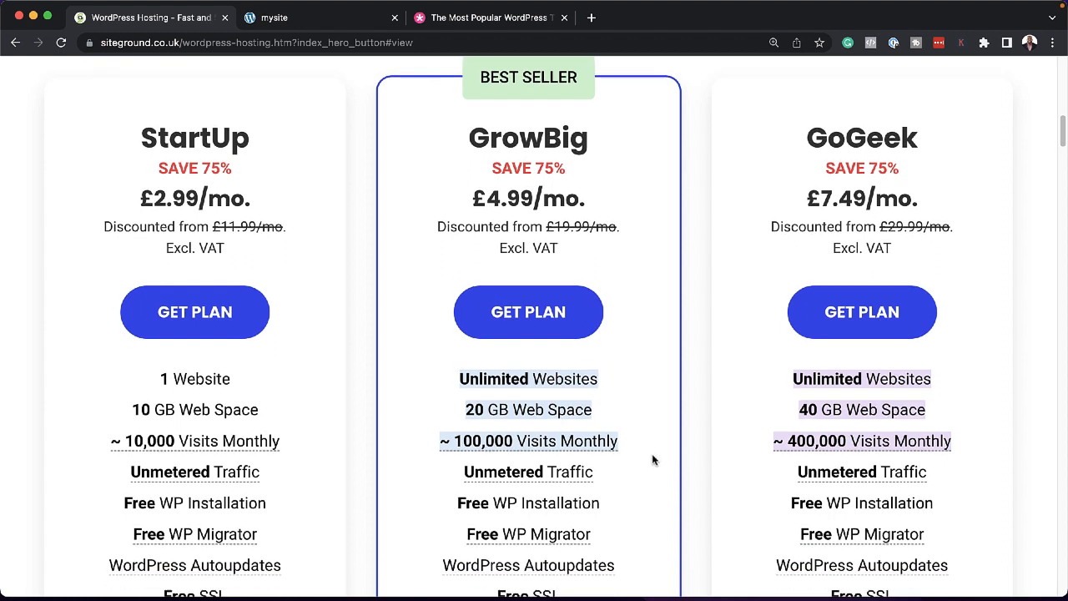
{"action": "scroll", "coordinate": [652, 459], "scroll_direction": "down", "scroll_amount": 1}
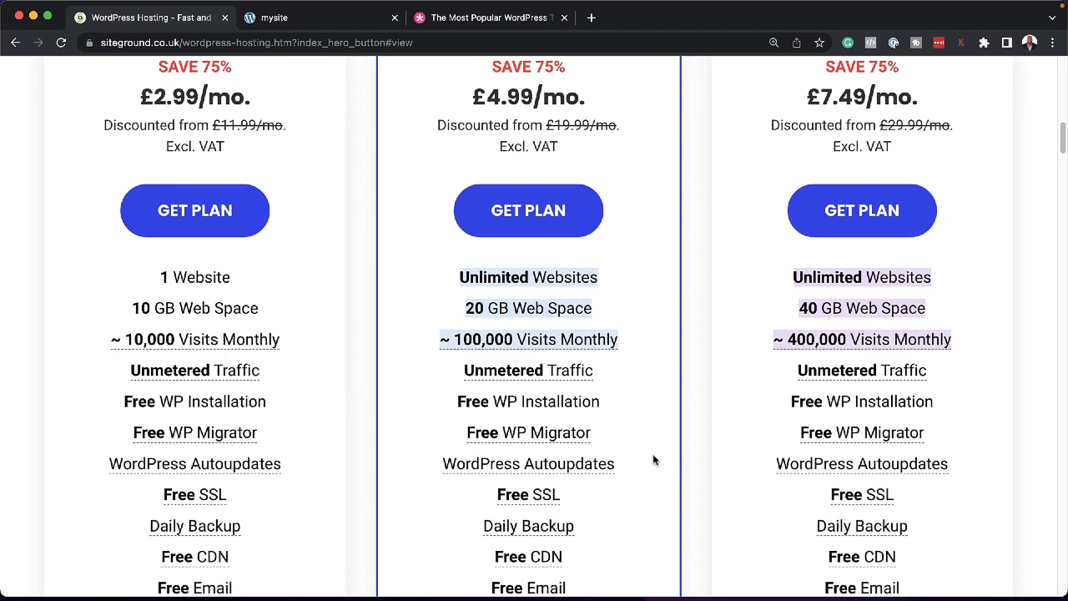
{"action": "scroll", "coordinate": [652, 459], "scroll_direction": "down", "scroll_amount": 7}
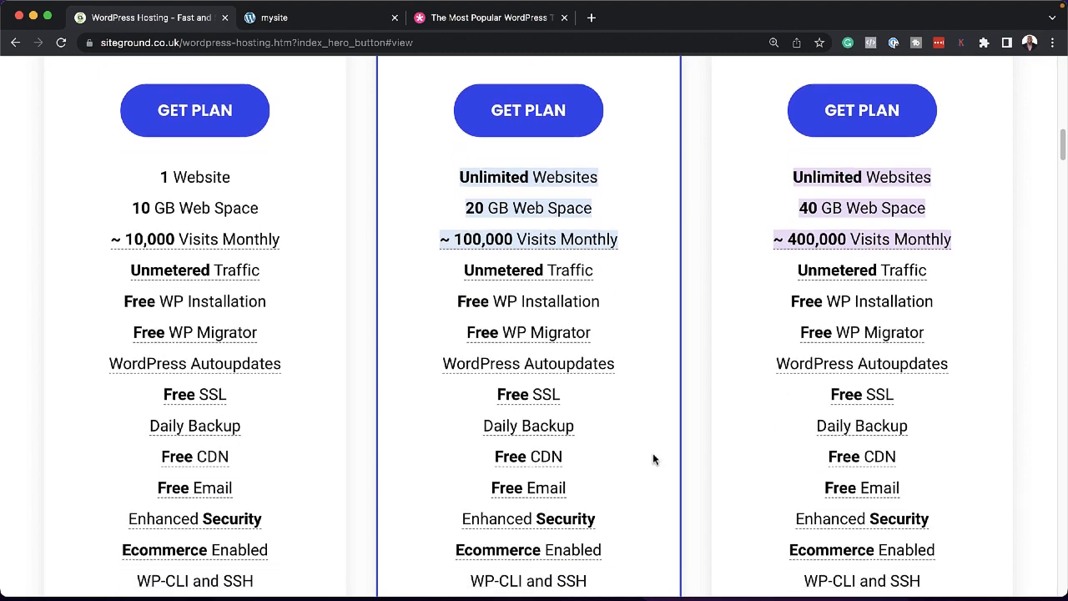
{"action": "scroll", "coordinate": [653, 452], "scroll_direction": "down", "scroll_amount": 6}
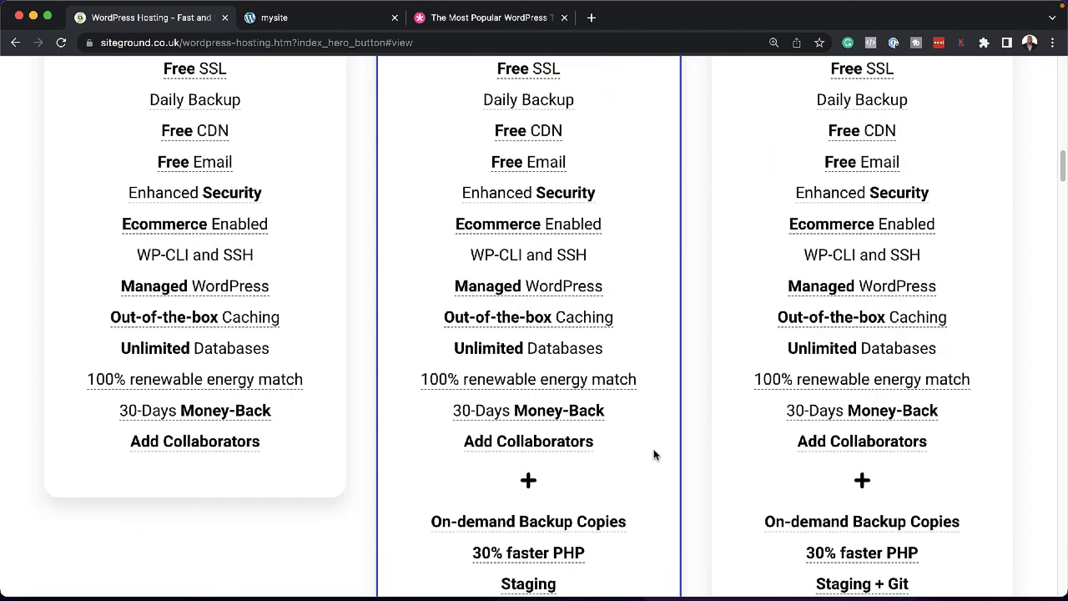
{"action": "scroll", "coordinate": [654, 455], "scroll_direction": "down", "scroll_amount": 3}
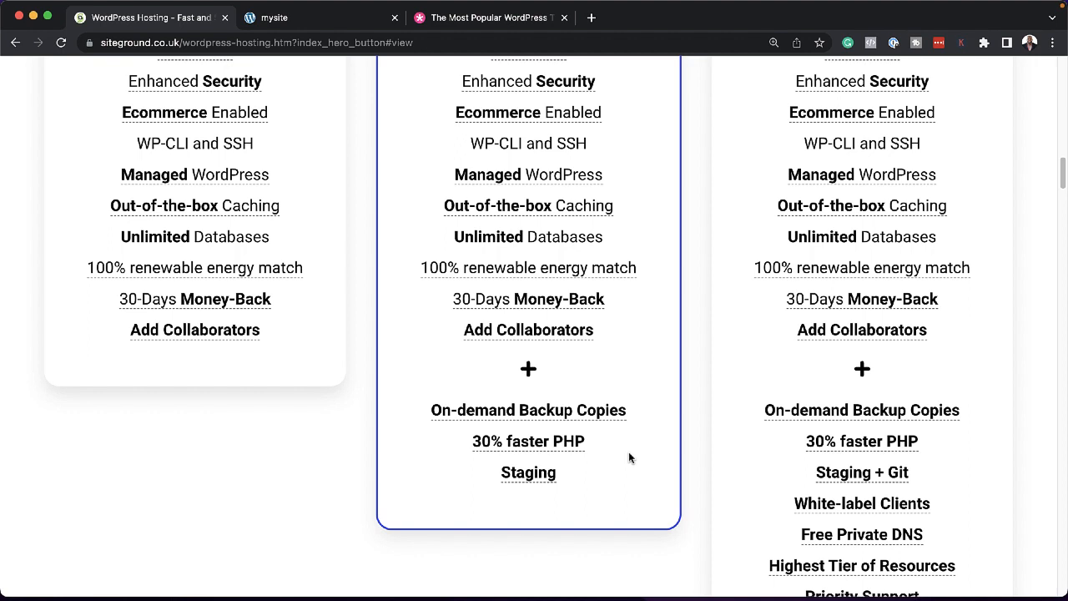
{"action": "scroll", "coordinate": [628, 451], "scroll_direction": "up", "scroll_amount": 10}
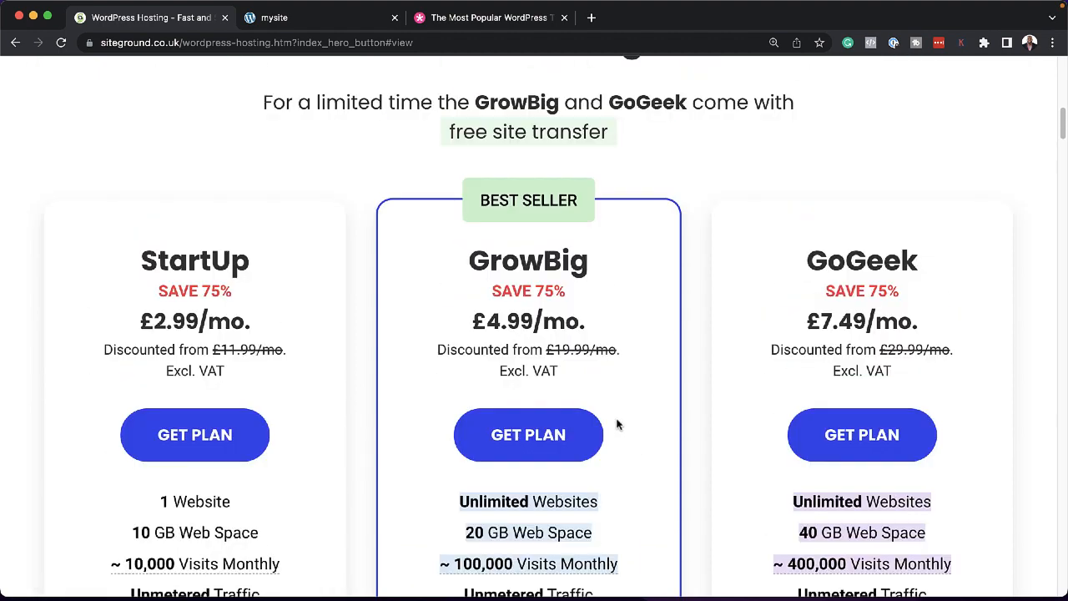
{"action": "left_click", "coordinate": [534, 438]}
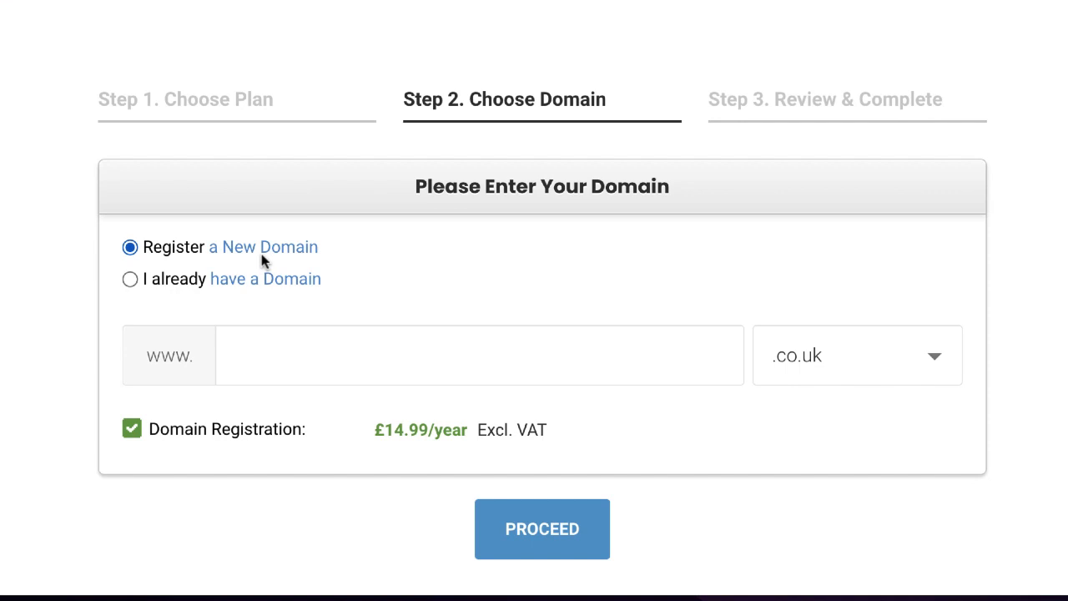
Use the already owned domain maksite.com for the hosting order and proceed to the review stage
{"action": "left_click", "coordinate": [132, 280]}
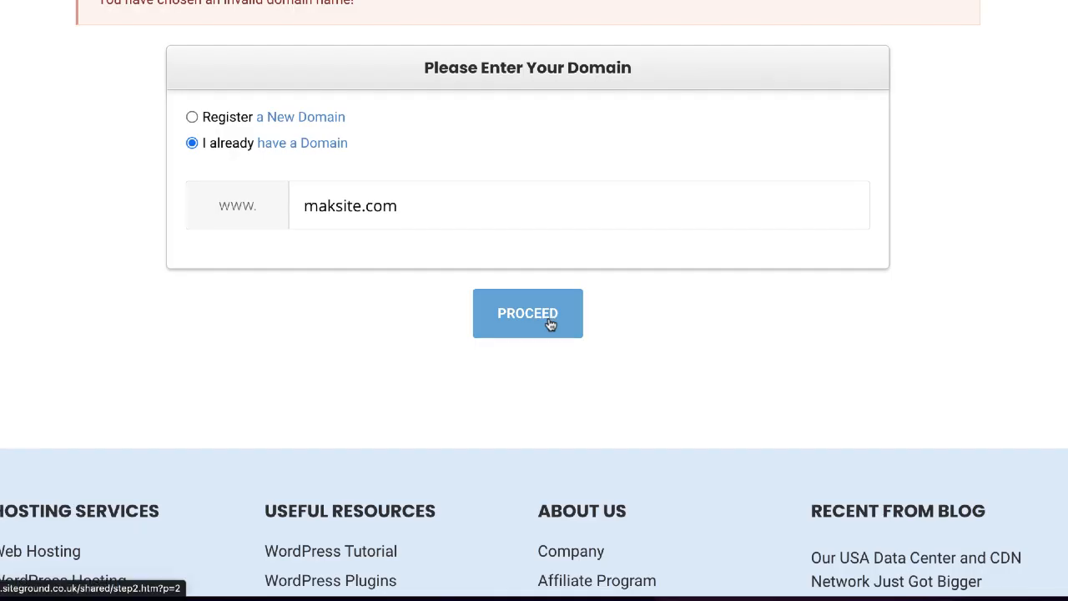
{"action": "left_click", "coordinate": [549, 324]}
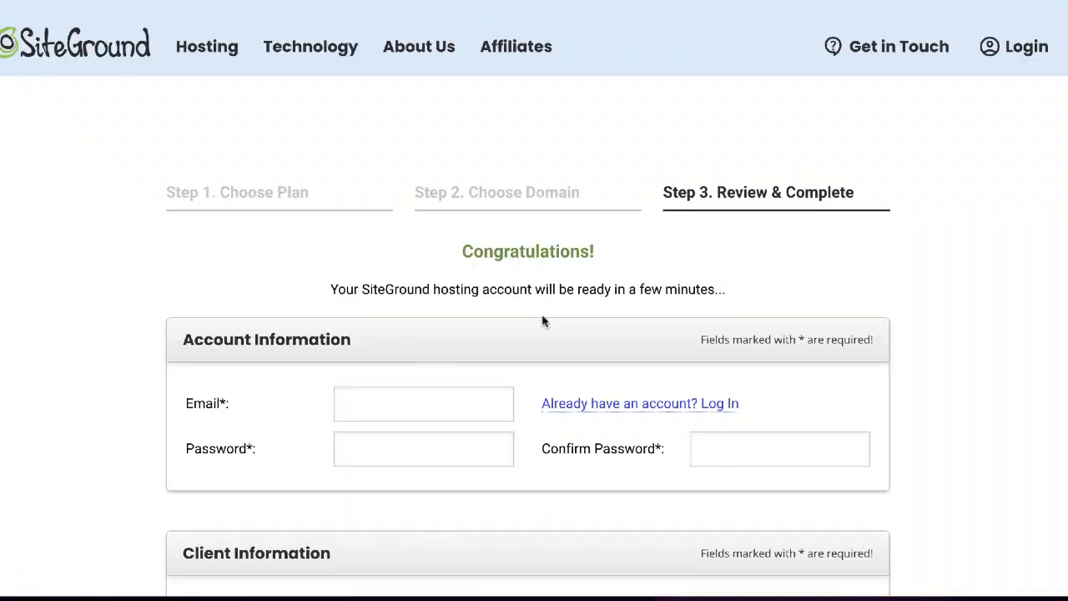
Review the account, client, payment and purchase sections of the order form and agree to the SiteGround Terms of Service and Privacy Policy
{"action": "scroll", "coordinate": [146, 365], "scroll_direction": "down", "scroll_amount": 1}
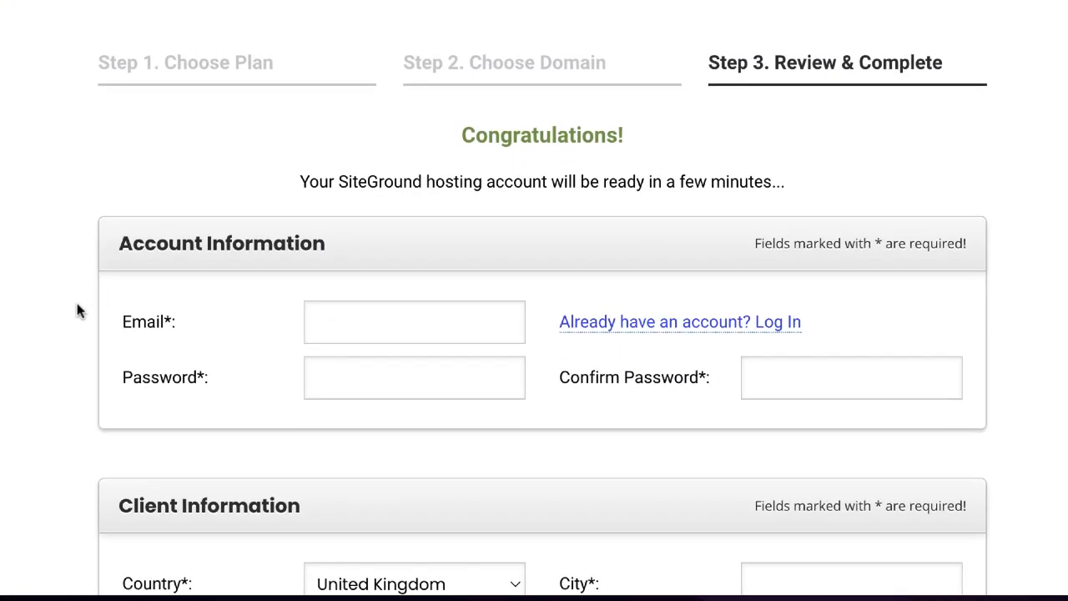
{"action": "scroll", "coordinate": [78, 311], "scroll_direction": "down", "scroll_amount": 1}
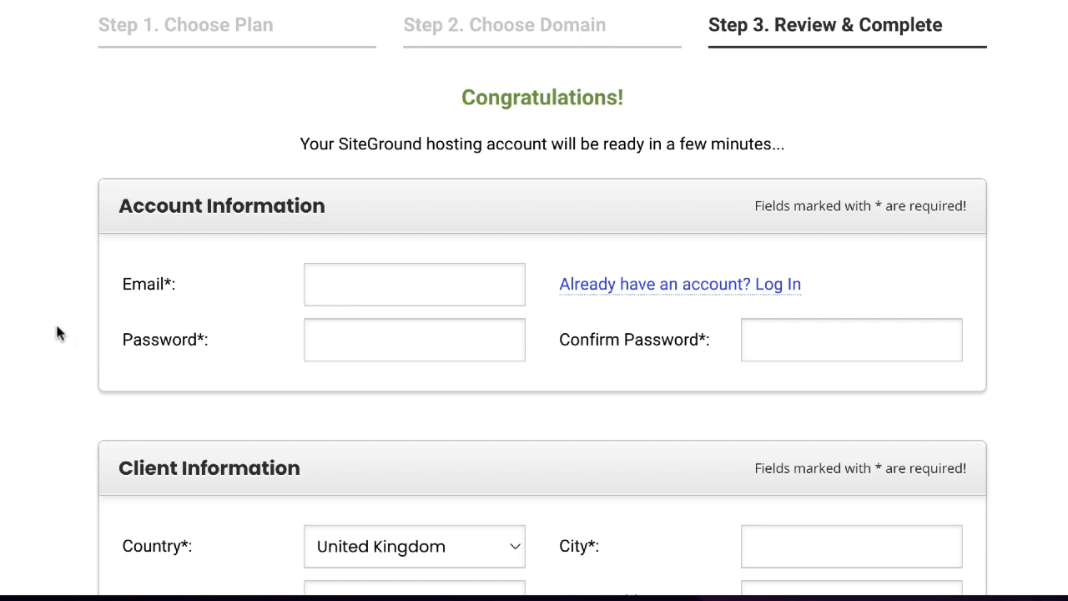
{"action": "scroll", "coordinate": [83, 317], "scroll_direction": "down", "scroll_amount": 1}
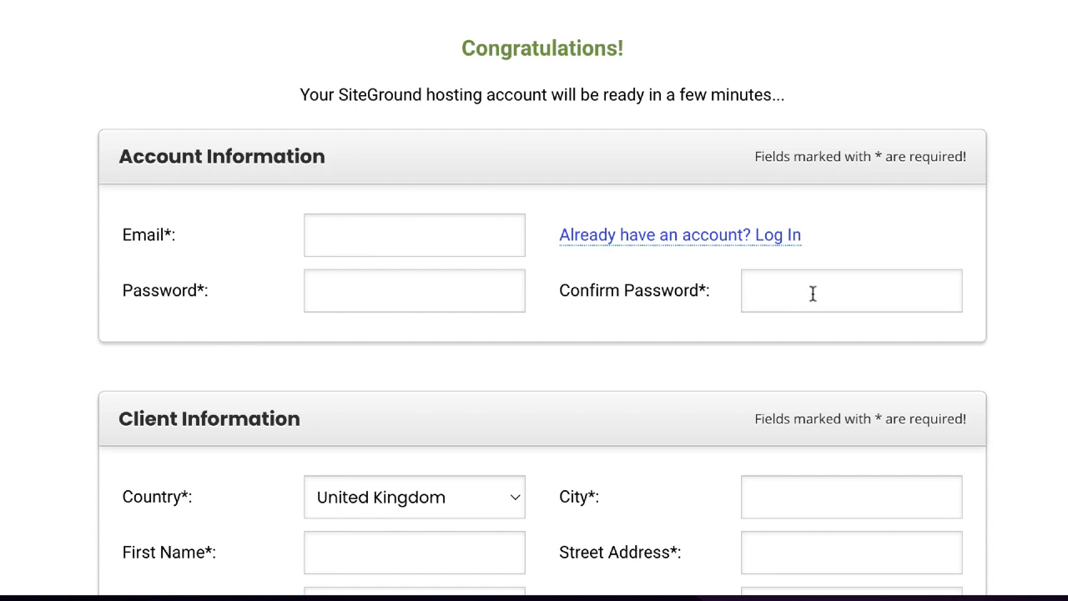
{"action": "scroll", "coordinate": [26, 334], "scroll_direction": "down", "scroll_amount": 4}
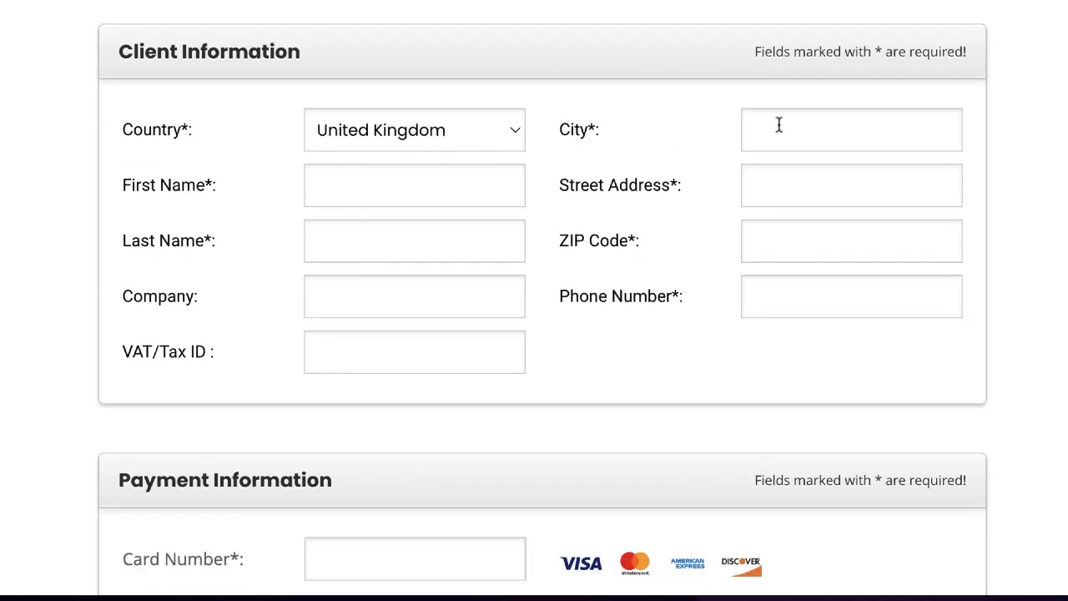
{"action": "scroll", "coordinate": [100, 386], "scroll_direction": "down", "scroll_amount": 6}
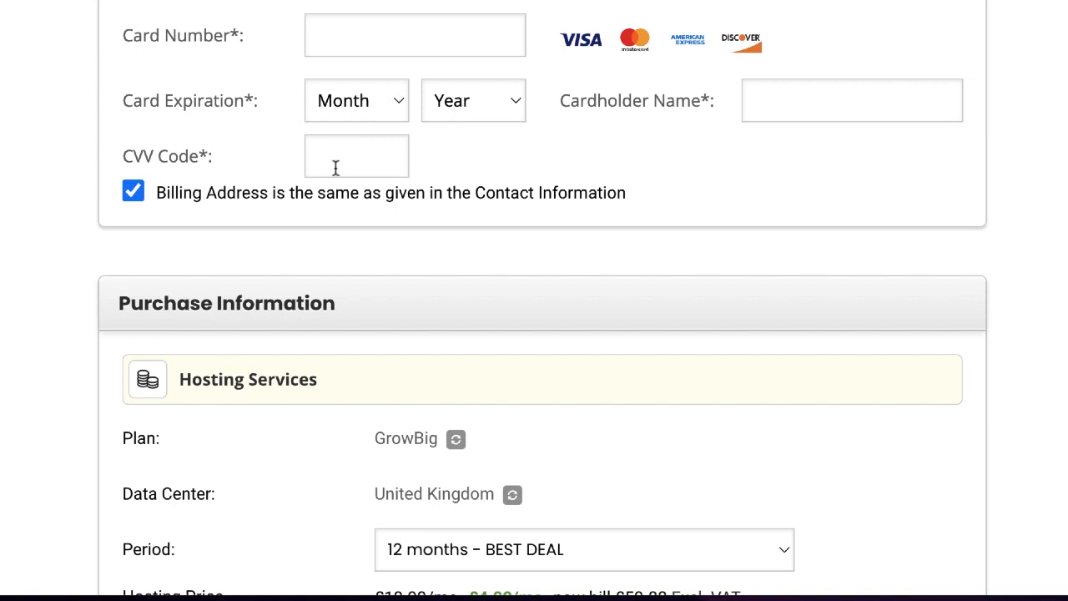
{"action": "scroll", "coordinate": [336, 167], "scroll_direction": "down", "scroll_amount": 7}
{"action": "scroll", "coordinate": [584, 447], "scroll_direction": "down", "scroll_amount": 2}
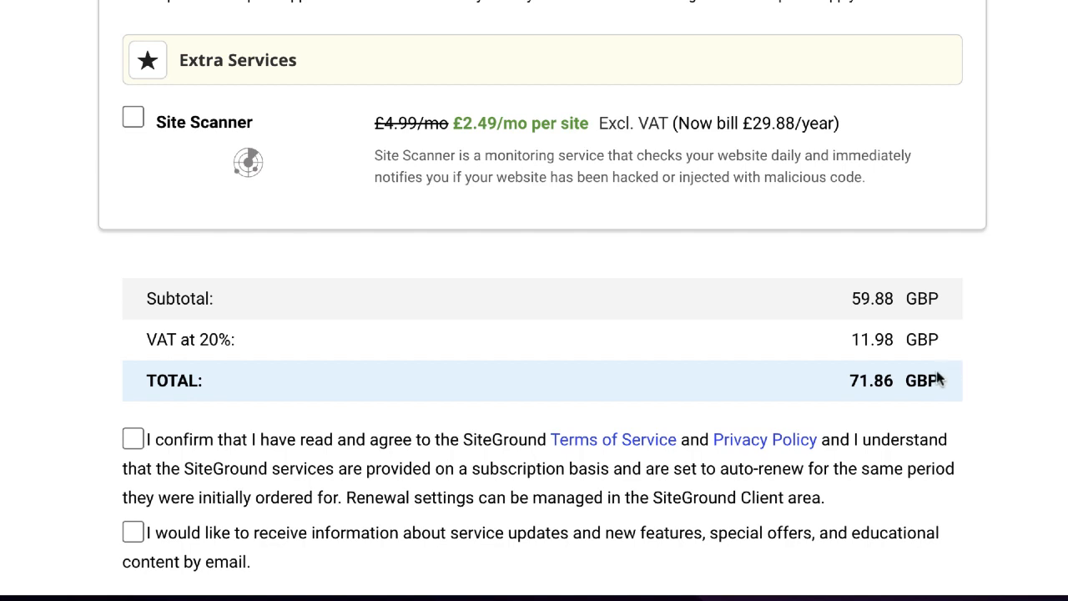
{"action": "scroll", "coordinate": [926, 380], "scroll_direction": "down", "scroll_amount": 1}
{"action": "left_click", "coordinate": [133, 354]}
{"action": "scroll", "coordinate": [389, 491], "scroll_direction": "down", "scroll_amount": 1}
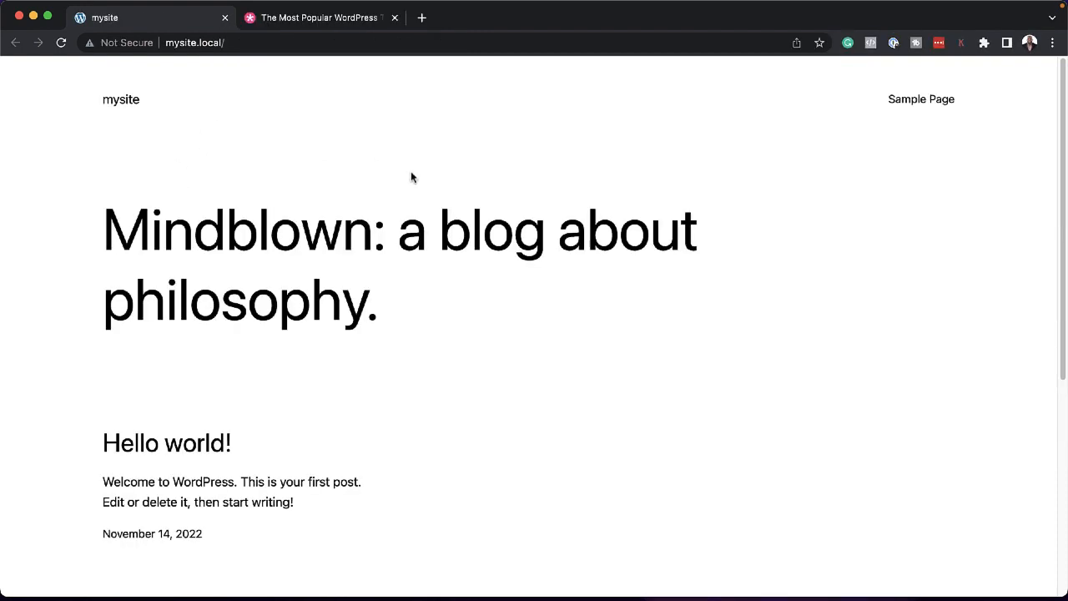
Look over the default mysite homepage and open its admin login page at mysite.local/wp-admin
{"action": "scroll", "coordinate": [411, 176], "scroll_direction": "down", "scroll_amount": 5}
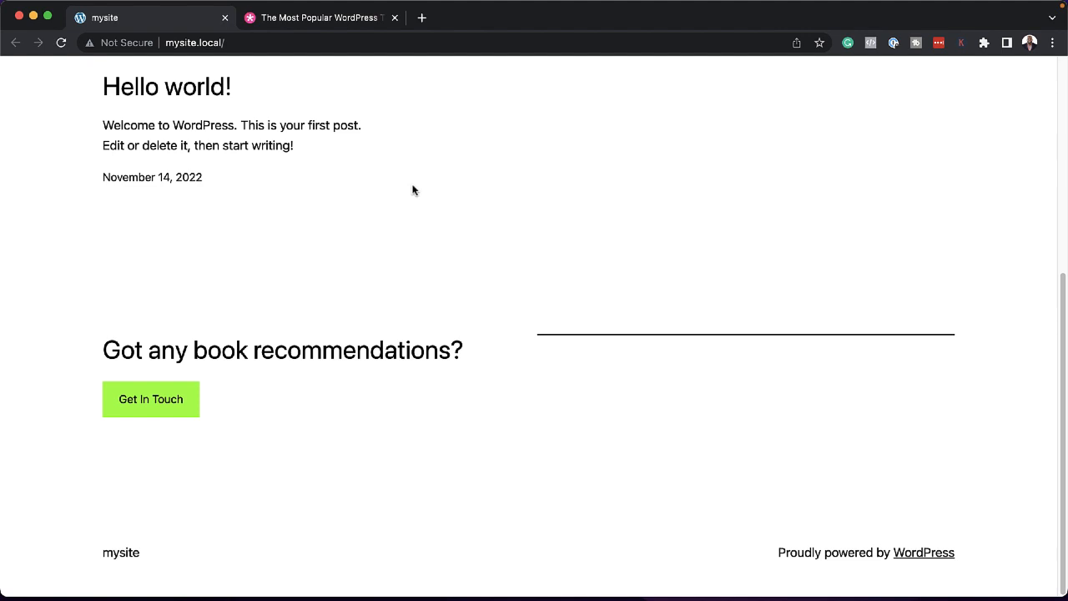
{"action": "scroll", "coordinate": [412, 191], "scroll_direction": "up", "scroll_amount": 5}
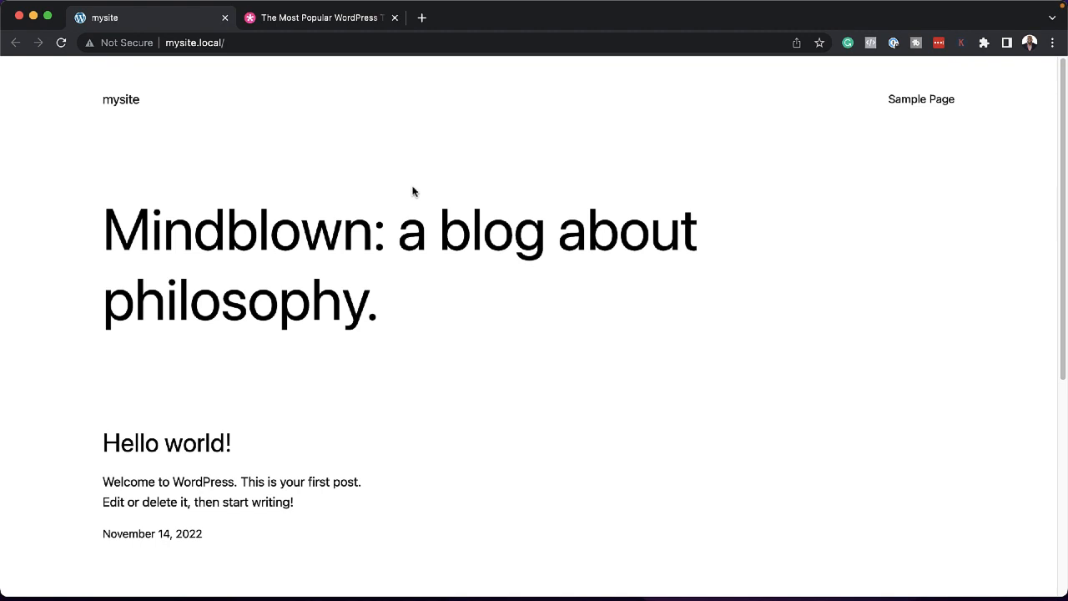
{"action": "left_click", "coordinate": [299, 43]}
{"action": "left_click", "coordinate": [298, 42]}
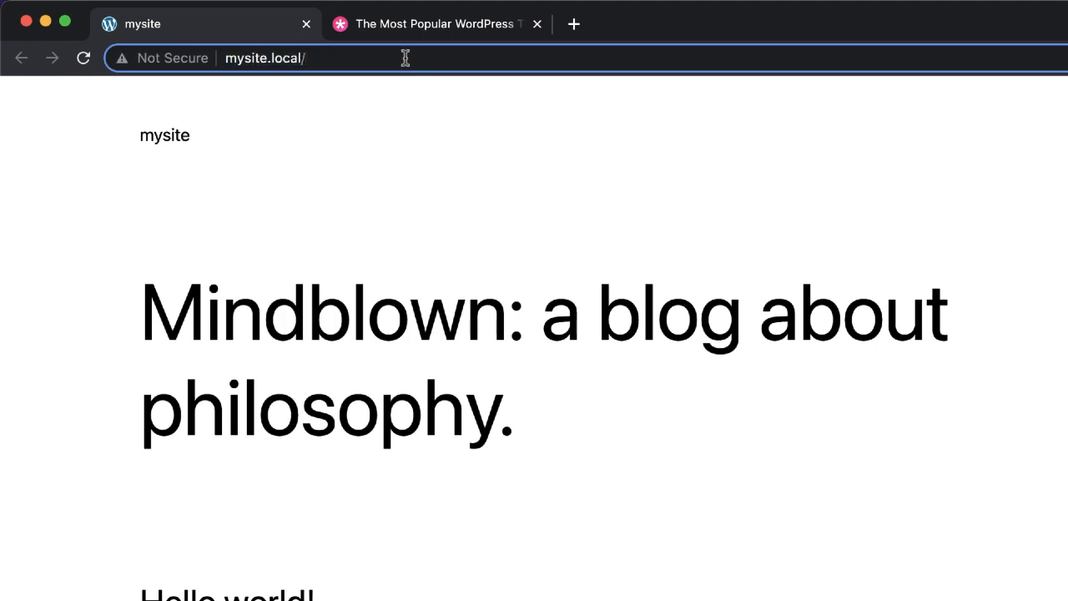
{"action": "type", "text": "wp"}
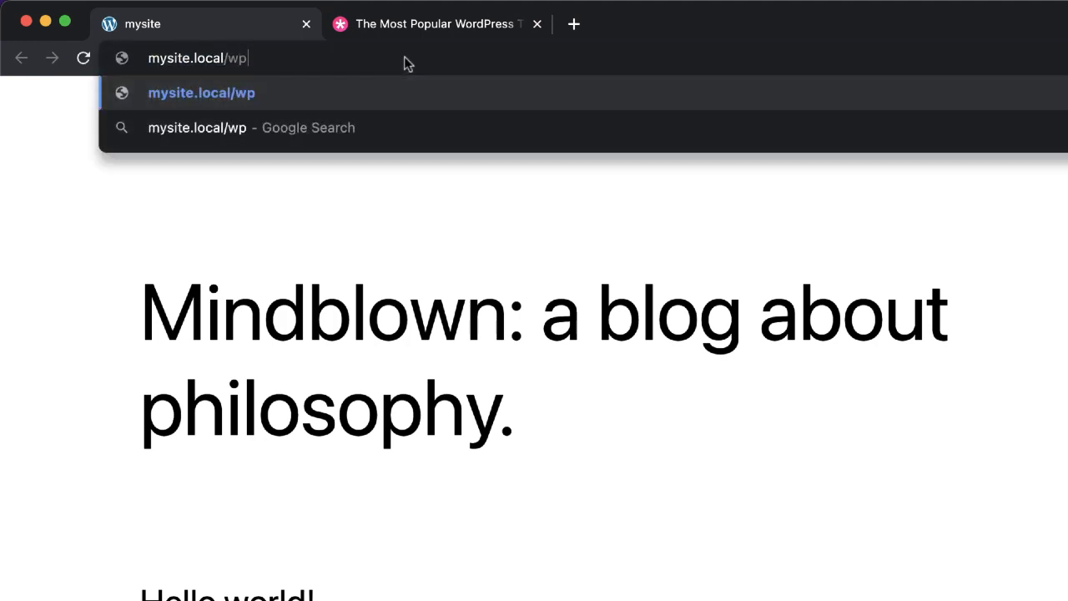
{"action": "type", "text": "-admin"}
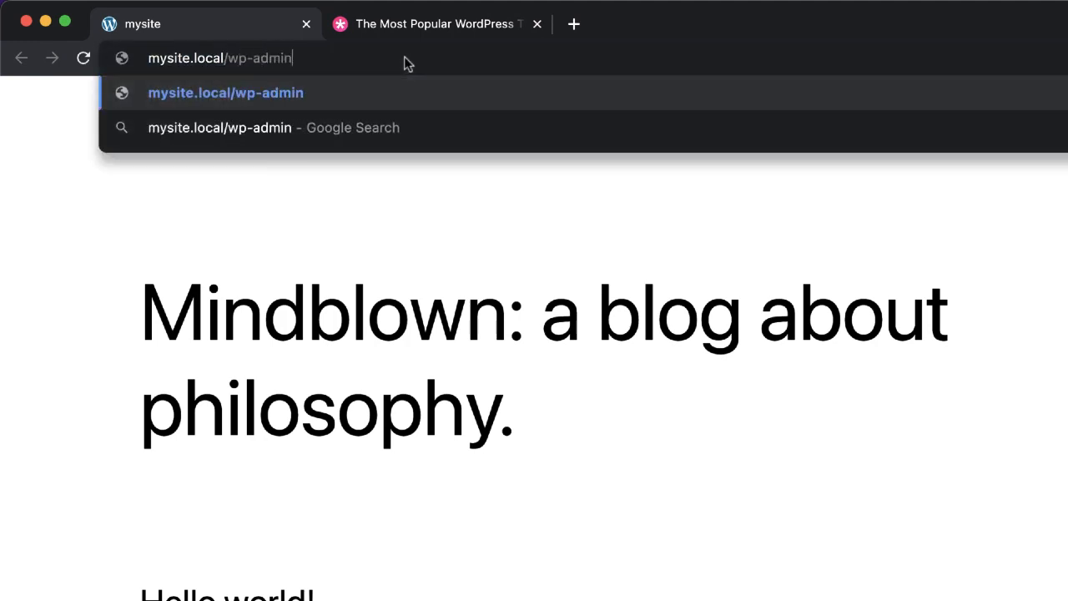
{"action": "key", "text": "Return"}
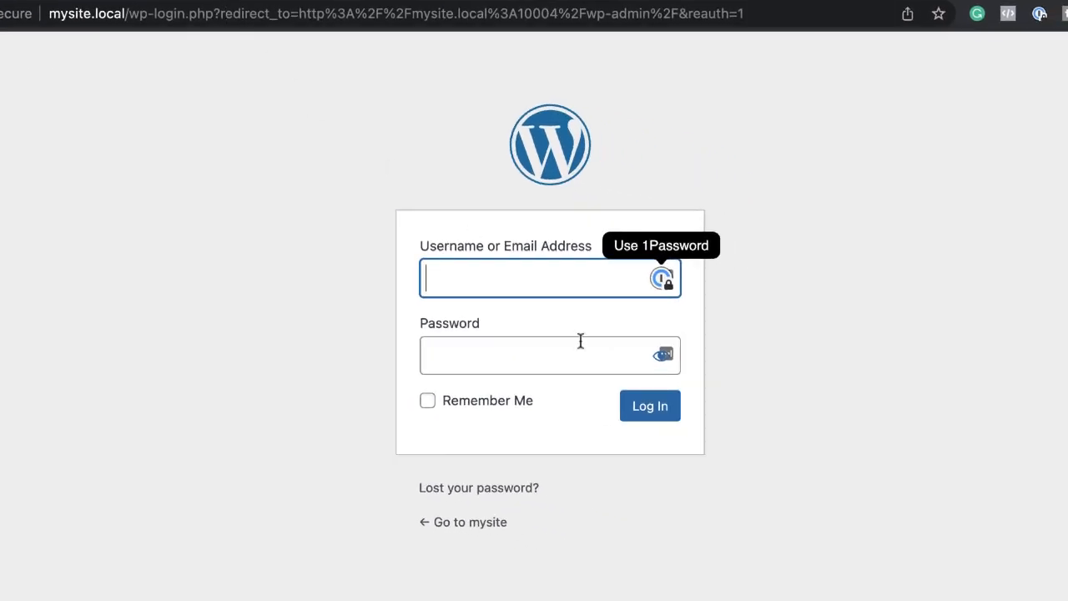
Log in to the WordPress admin with the administrator's username and password, and dismiss the offer to save the login
{"action": "type", "text": "mak"}
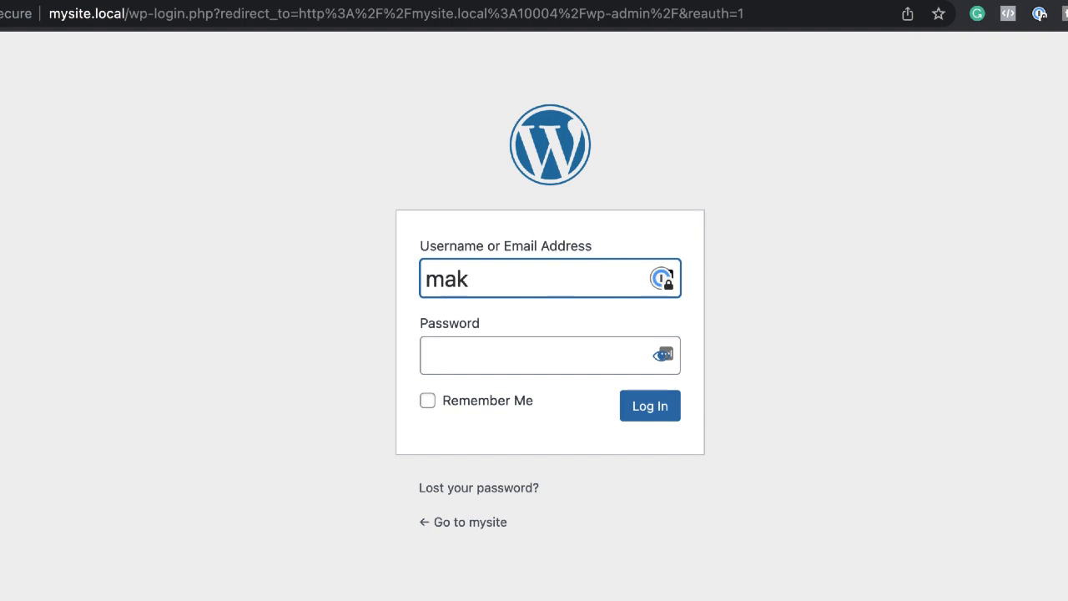
{"action": "type", "text": "admin"}
{"action": "key", "text": "Tab"}
{"action": "type", "text": "••••••••"}
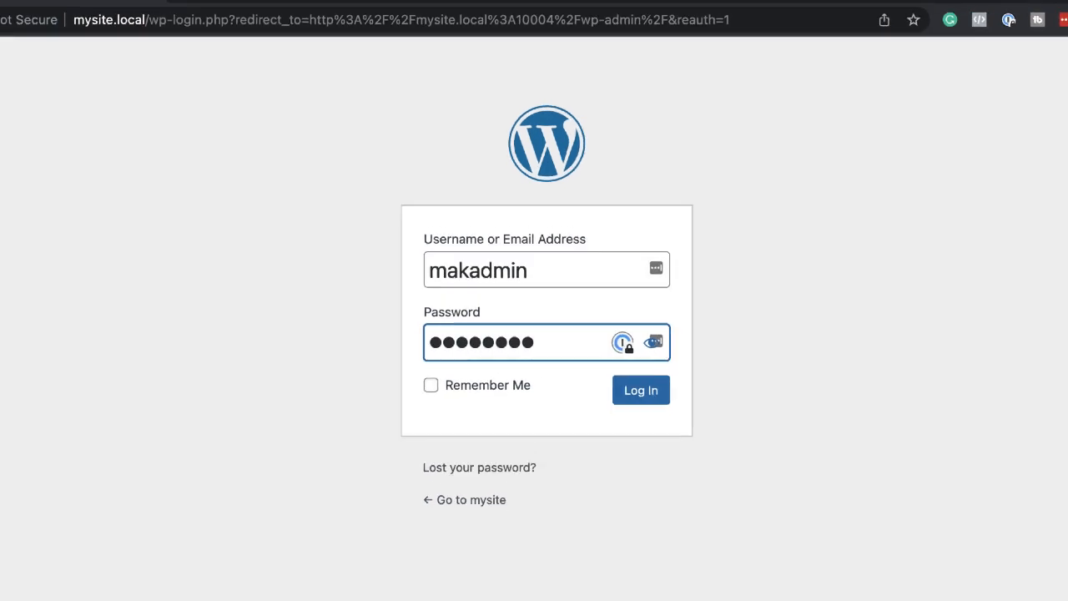
{"action": "key", "text": "Return"}
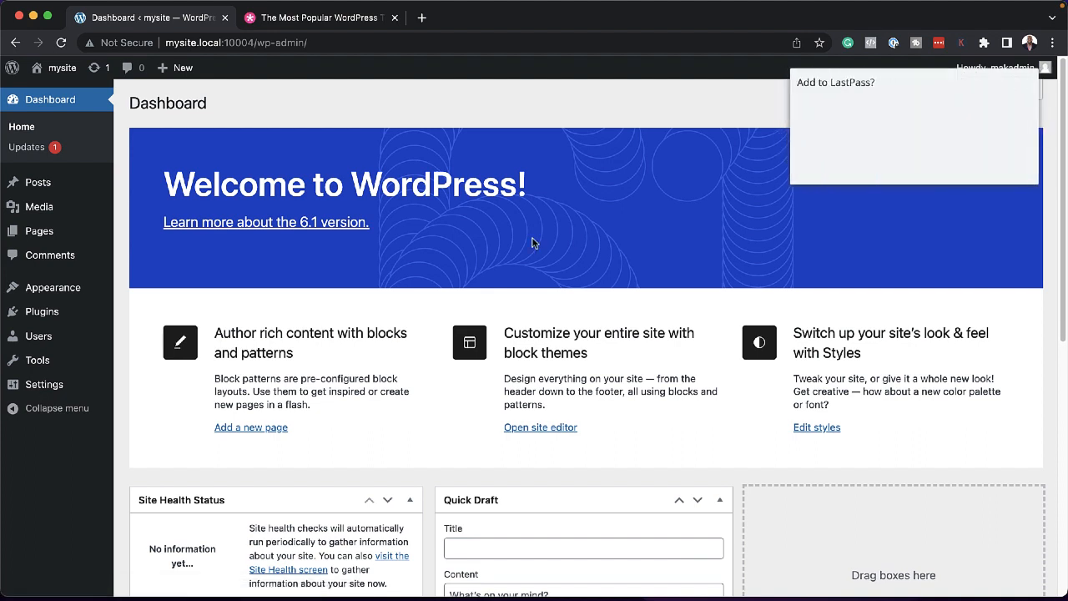
{"action": "left_click", "coordinate": [929, 170]}
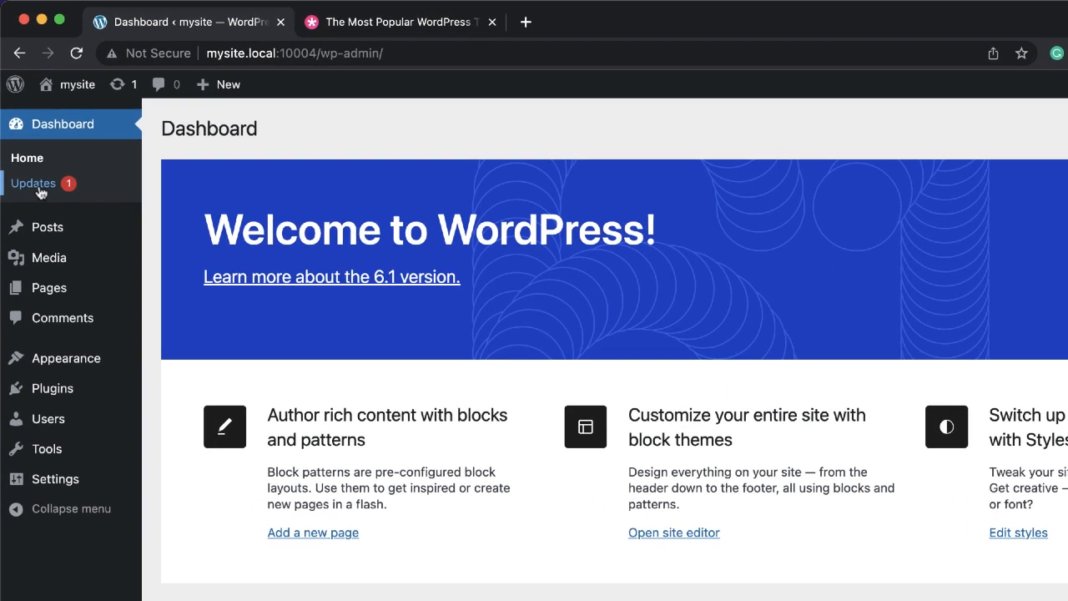
Update the outdated Twenty Twenty-One theme from the WordPress updates page and return to the dashboard
{"action": "left_click", "coordinate": [38, 186]}
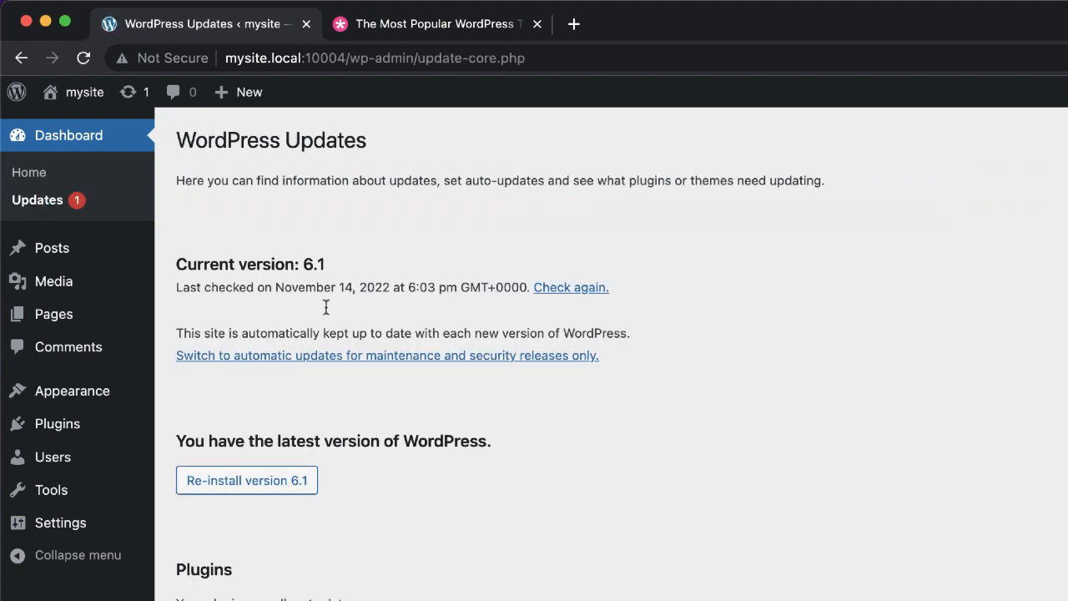
{"action": "scroll", "coordinate": [393, 542], "scroll_direction": "down", "scroll_amount": 5}
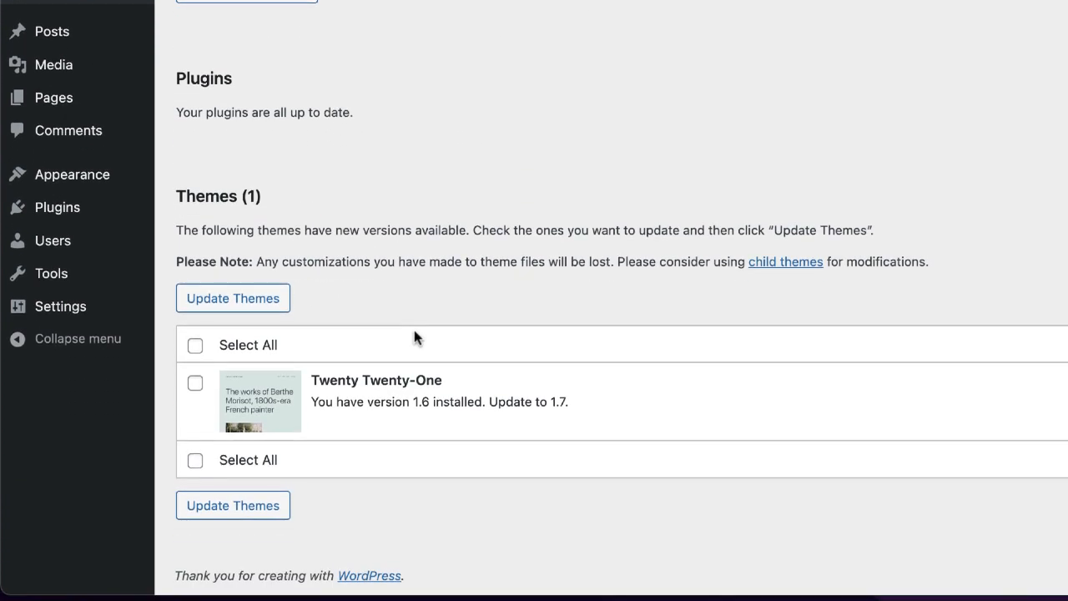
{"action": "left_click", "coordinate": [196, 346]}
{"action": "left_click", "coordinate": [233, 299]}
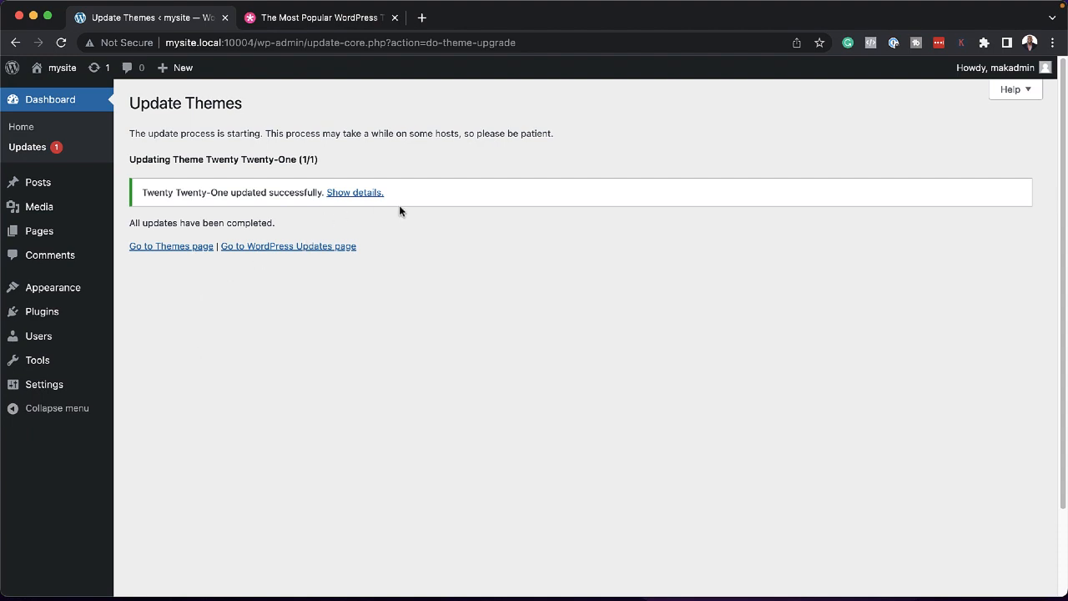
{"action": "left_click", "coordinate": [47, 102]}
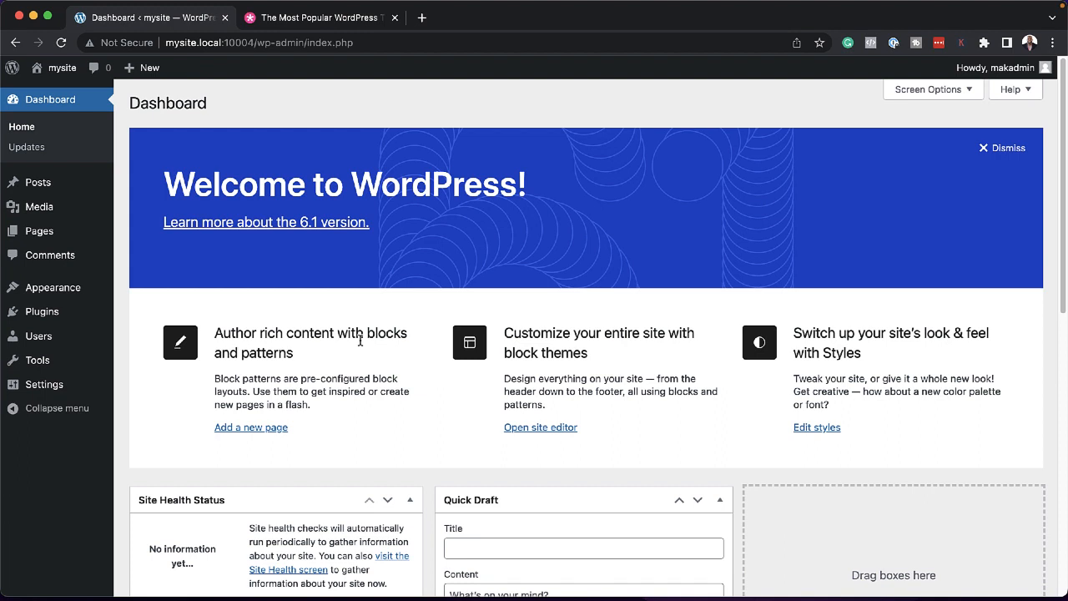
Examine the Elegant Themes membership pricing and compare it with the yearly price of Elementor's Expert plan
{"action": "left_click", "coordinate": [294, 18]}
{"action": "left_click", "coordinate": [946, 116]}
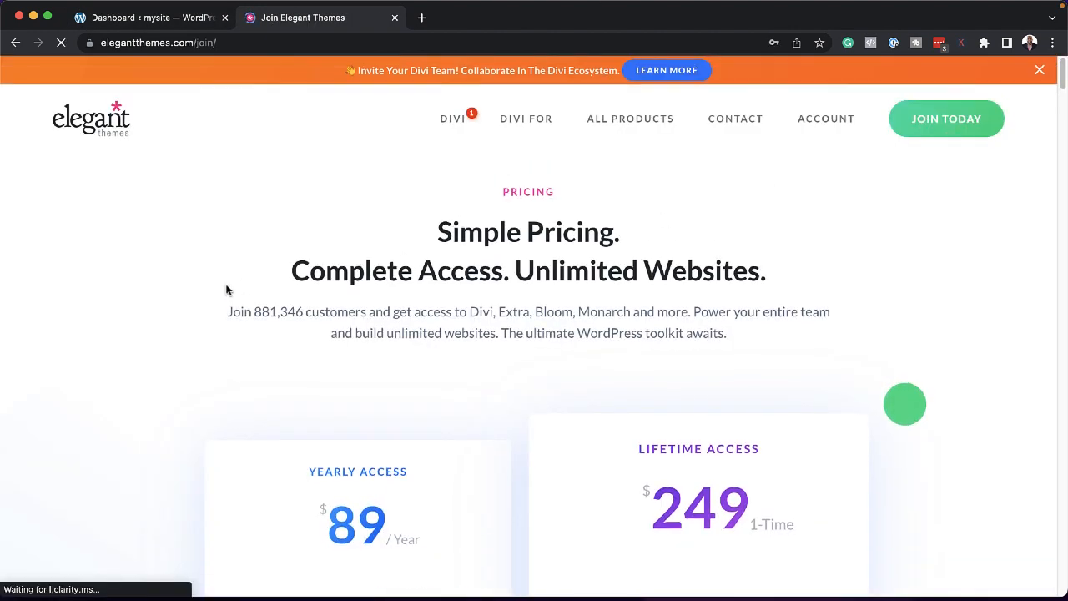
{"action": "scroll", "coordinate": [226, 291], "scroll_direction": "down", "scroll_amount": 3}
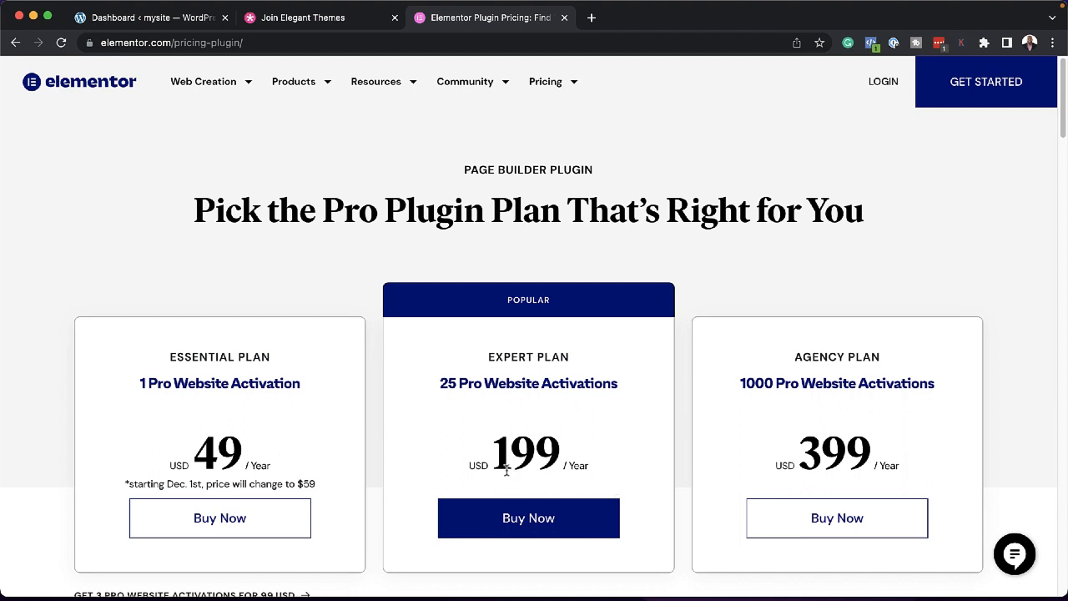
{"action": "double_click", "coordinate": [551, 453]}
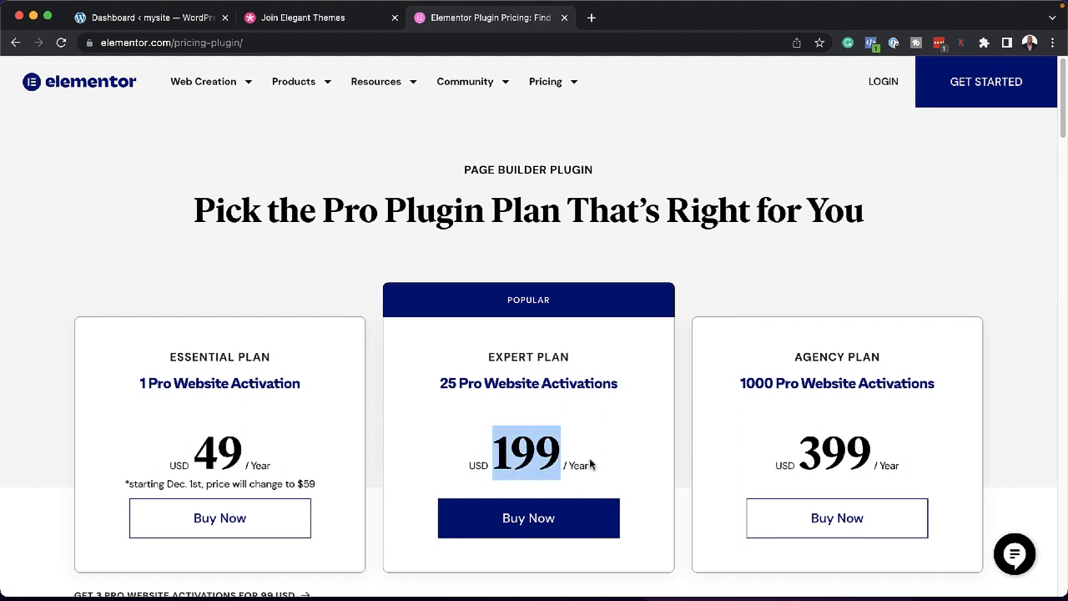
Go to the downloads in the Elegant Themes members area and download the Divi theme
{"action": "left_click", "coordinate": [355, 23]}
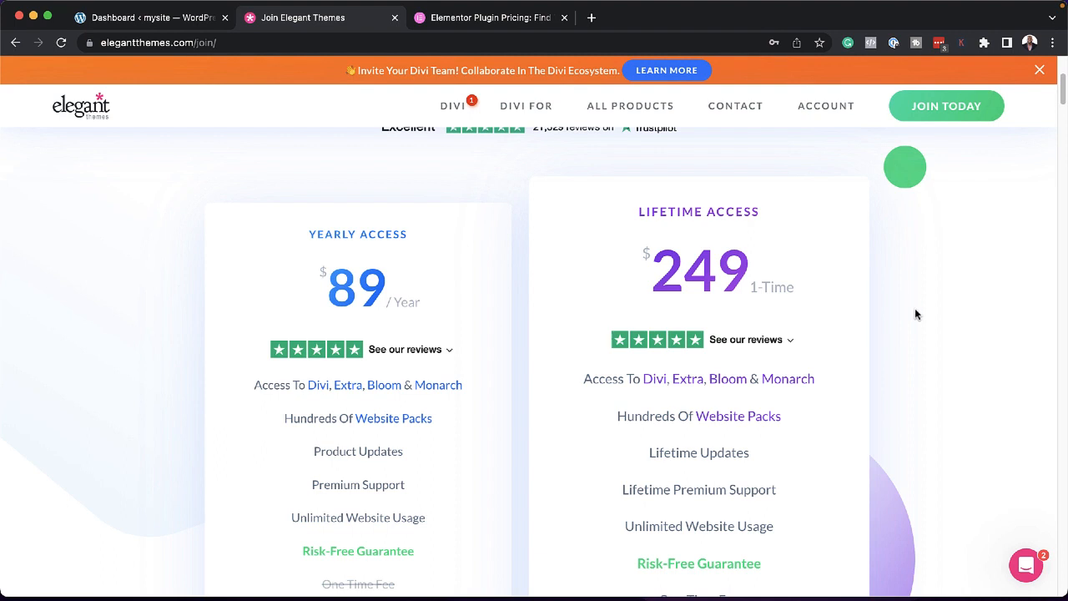
{"action": "scroll", "coordinate": [939, 330], "scroll_direction": "up", "scroll_amount": 1}
{"action": "mouse_move", "coordinate": [823, 112]}
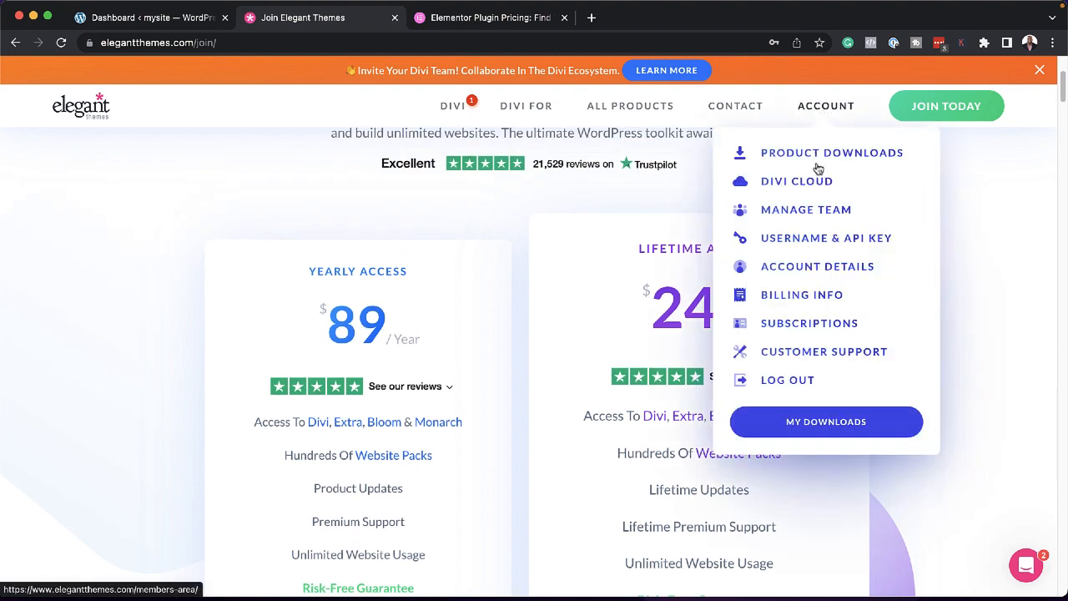
{"action": "left_click", "coordinate": [830, 424]}
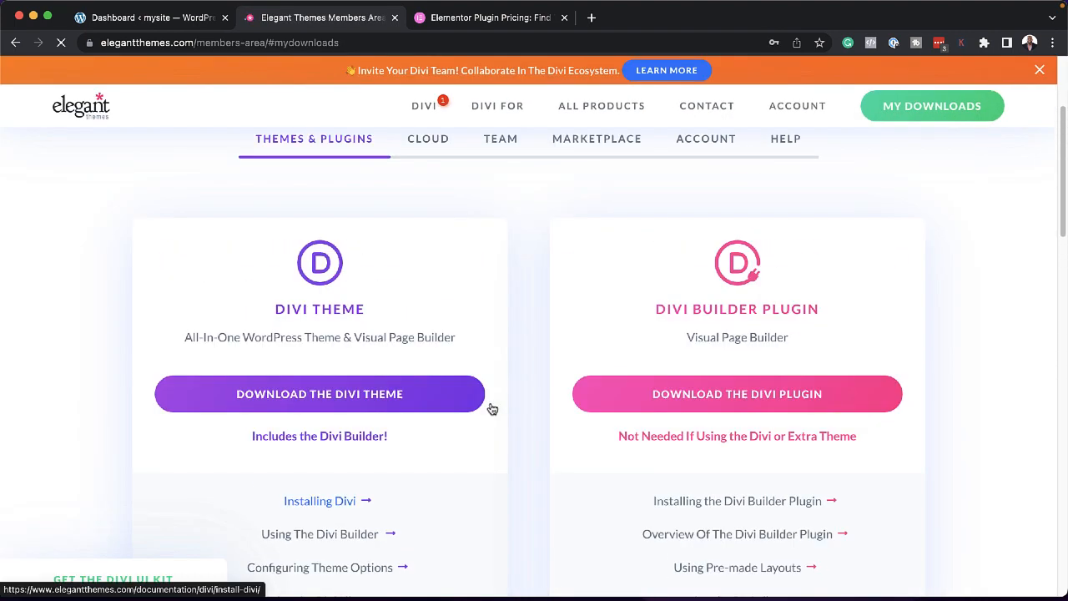
{"action": "left_click", "coordinate": [350, 398]}
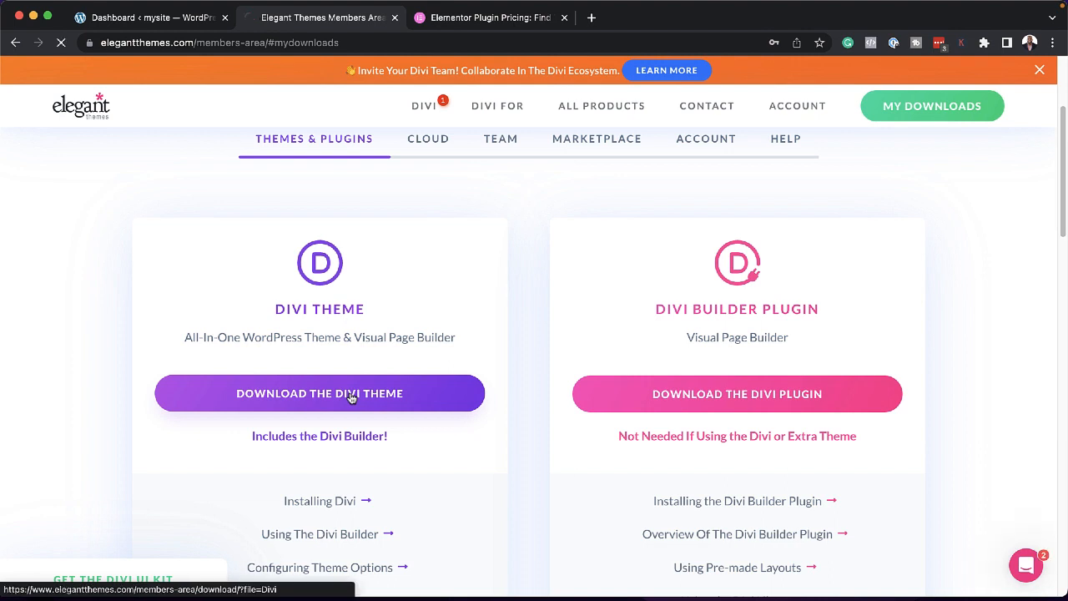
Upload Divi (5).zip as a new theme in the WordPress admin, install it and activate Divi
{"action": "left_click", "coordinate": [158, 17]}
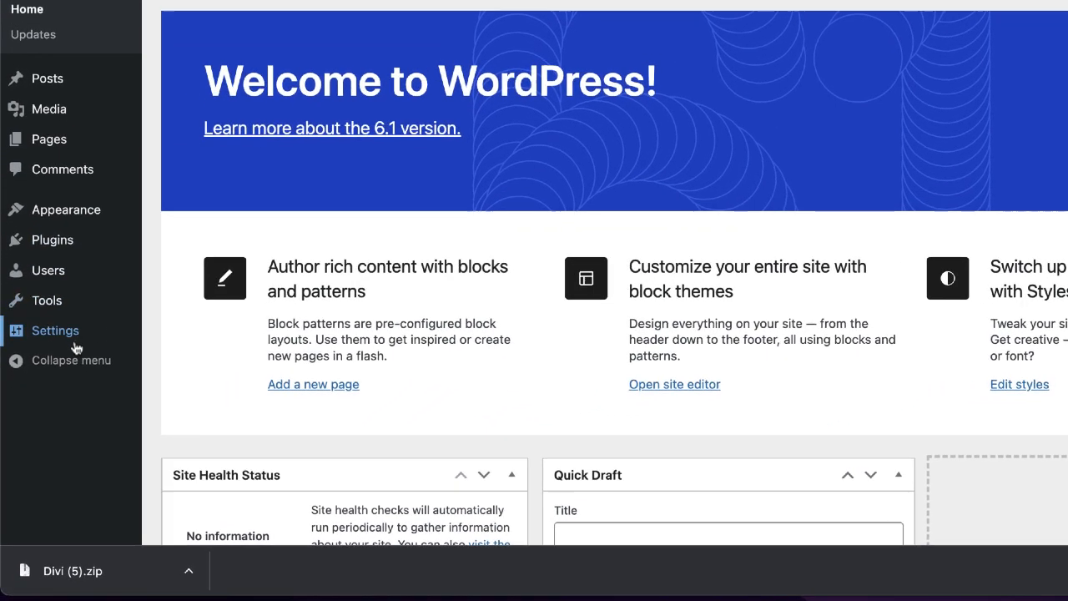
{"action": "mouse_move", "coordinate": [74, 212]}
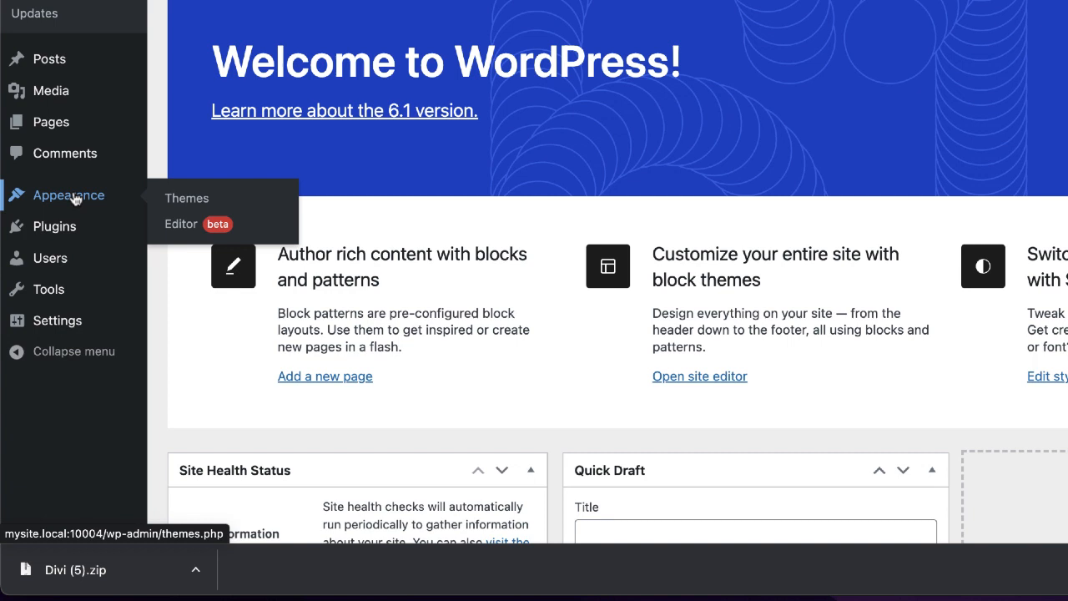
{"action": "left_click", "coordinate": [209, 209]}
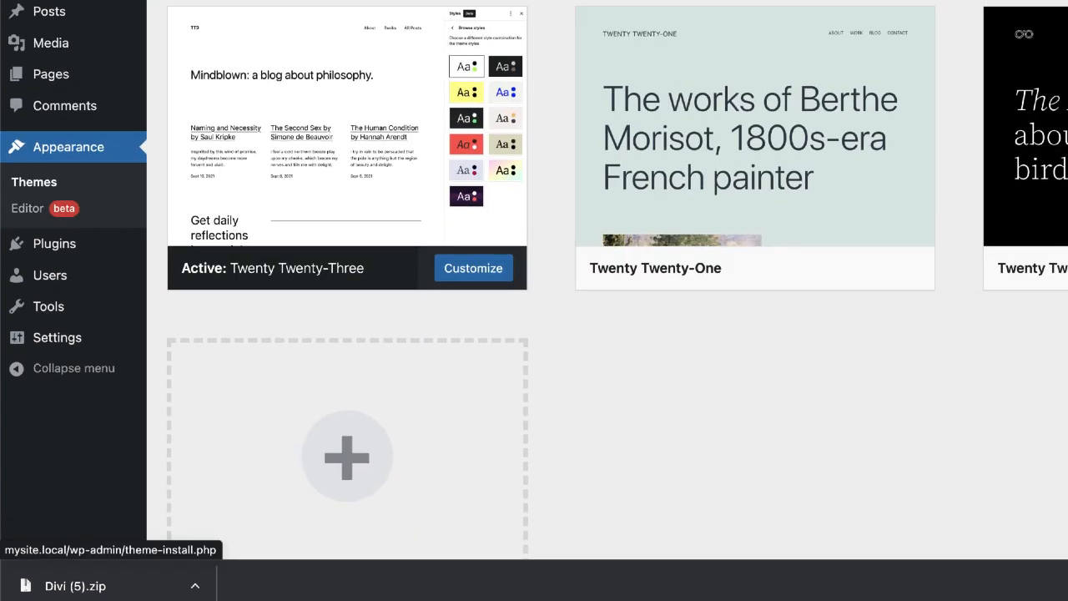
{"action": "left_click", "coordinate": [332, 95]}
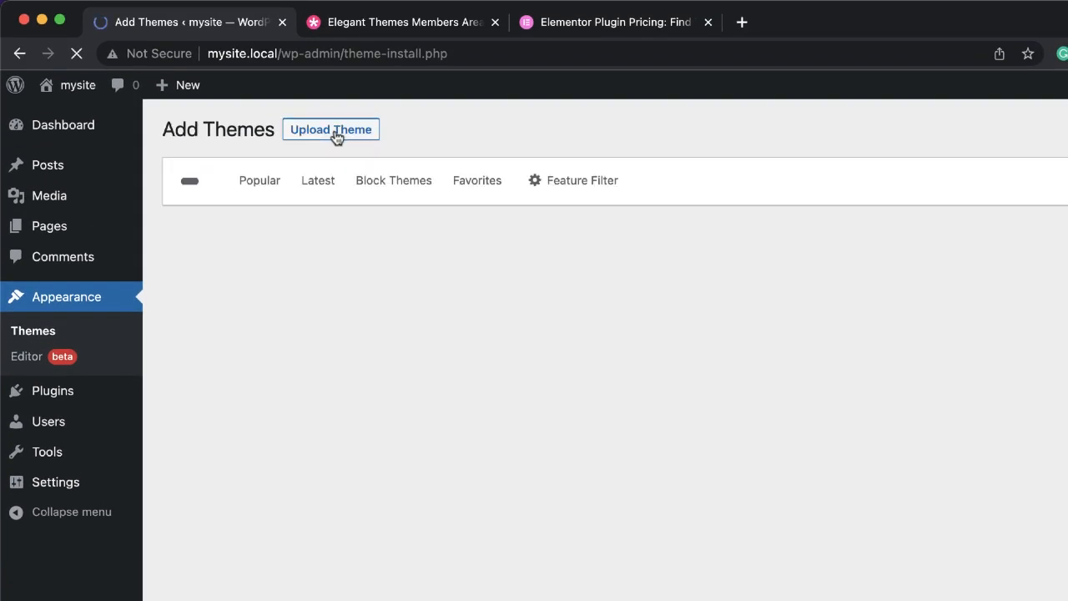
{"action": "left_click", "coordinate": [335, 136]}
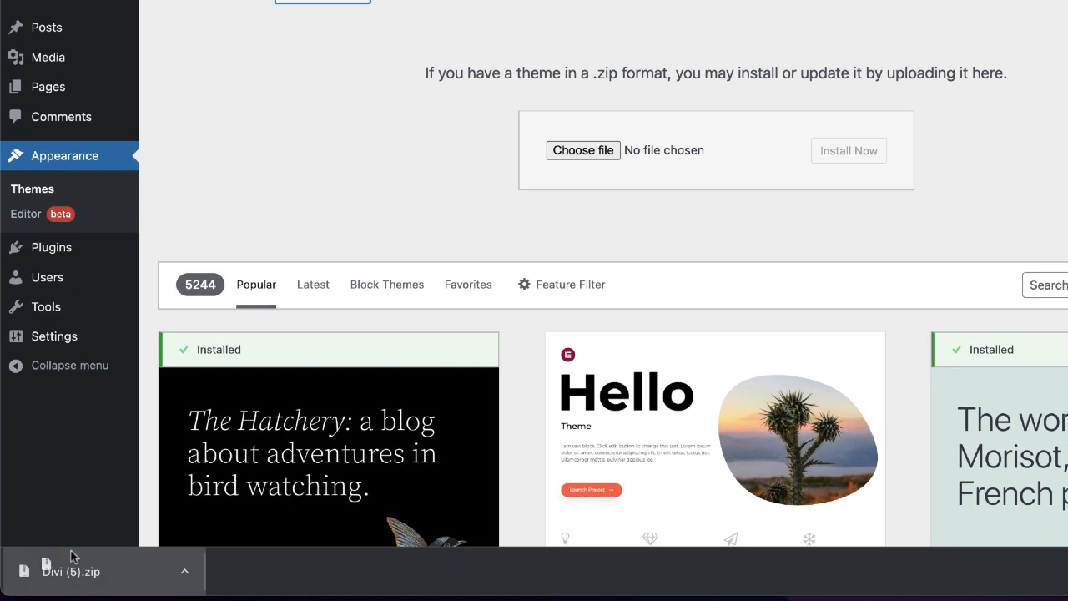
{"action": "left_click_drag", "start_coordinate": [43, 600], "coordinate": [698, 299]}
{"action": "left_click_drag", "start_coordinate": [680, 159], "coordinate": [680, 158]}
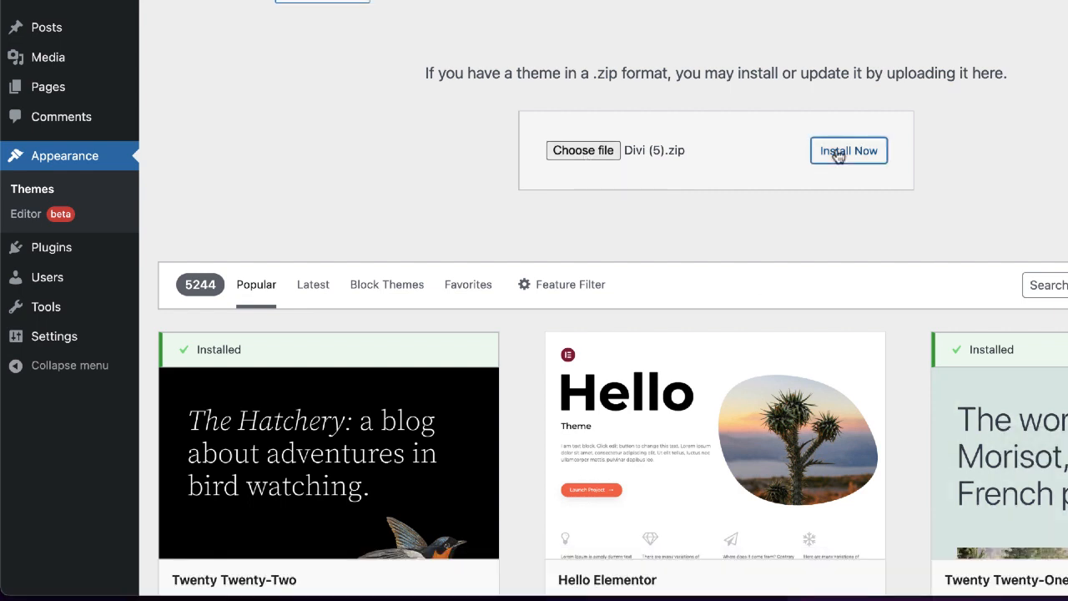
{"action": "left_click", "coordinate": [838, 157]}
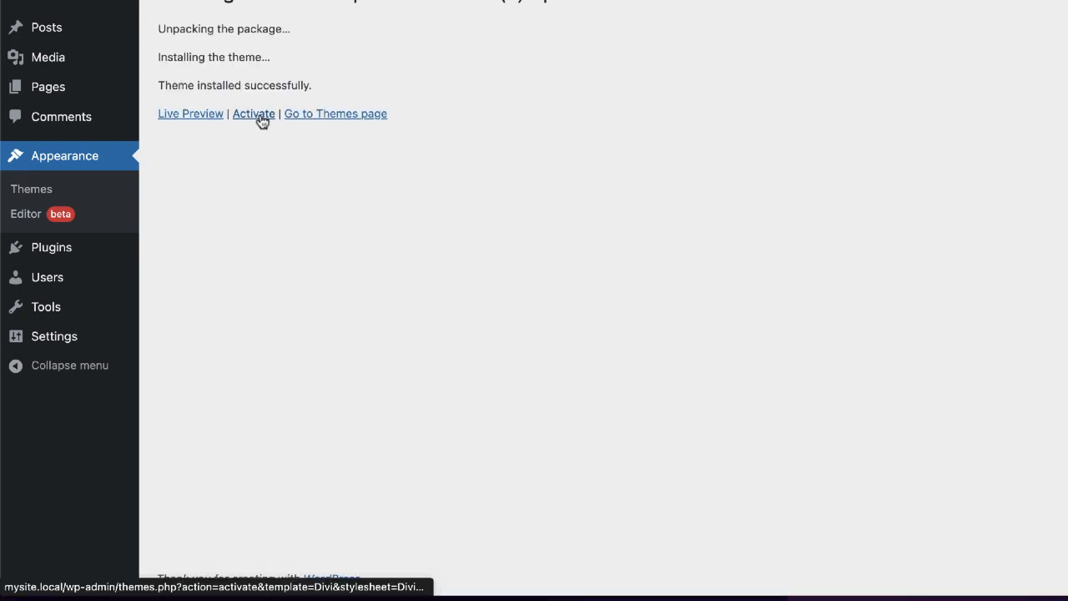
{"action": "left_click", "coordinate": [261, 120]}
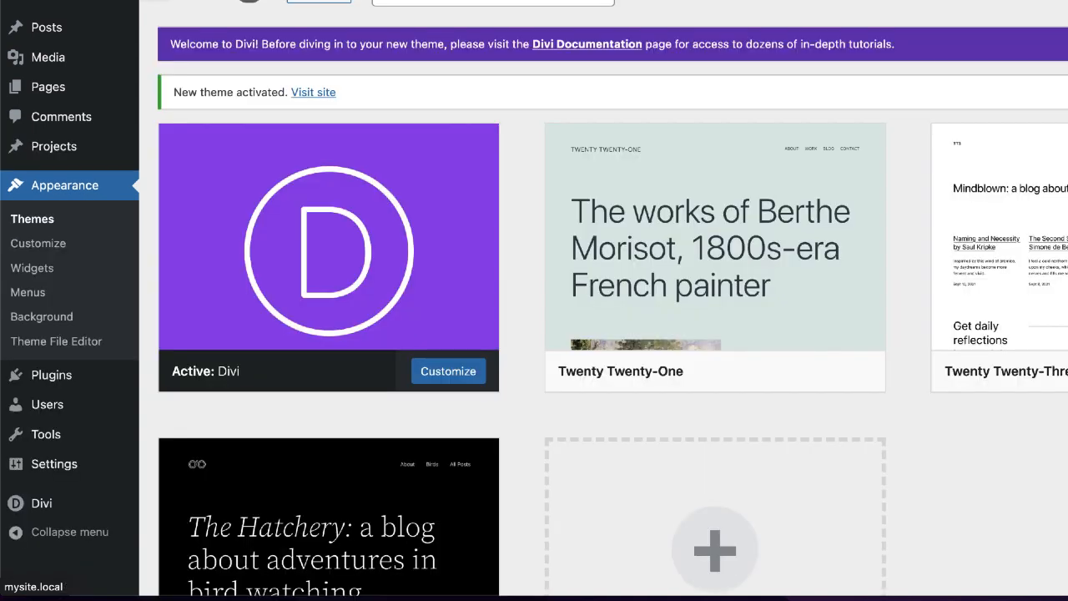
View the mysite front end with the Divi theme active and return to the WordPress admin
{"action": "mouse_move", "coordinate": [48, 7]}
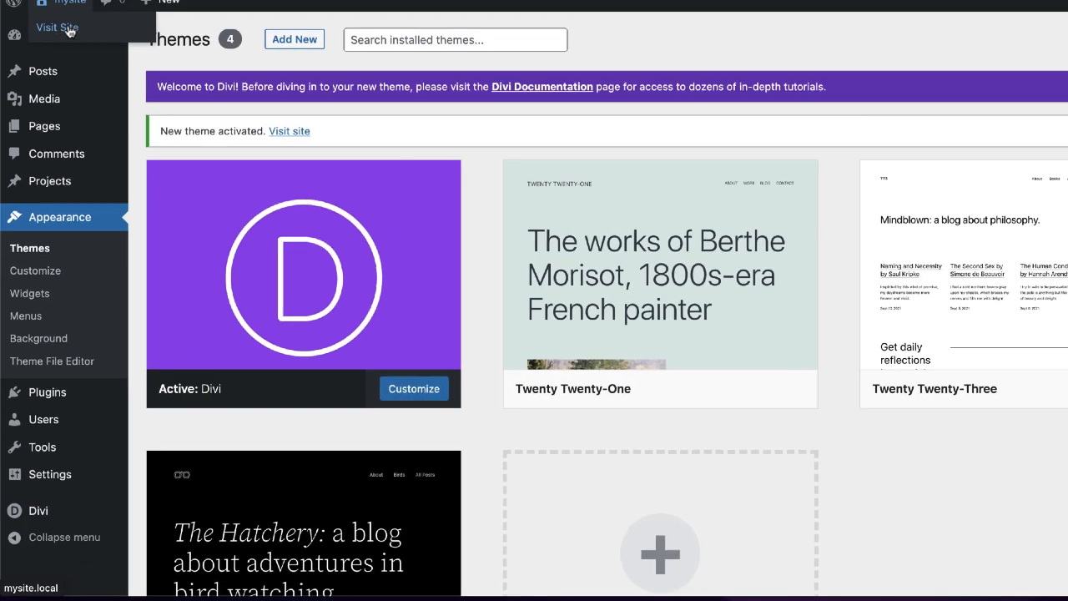
{"action": "left_click", "coordinate": [50, 25]}
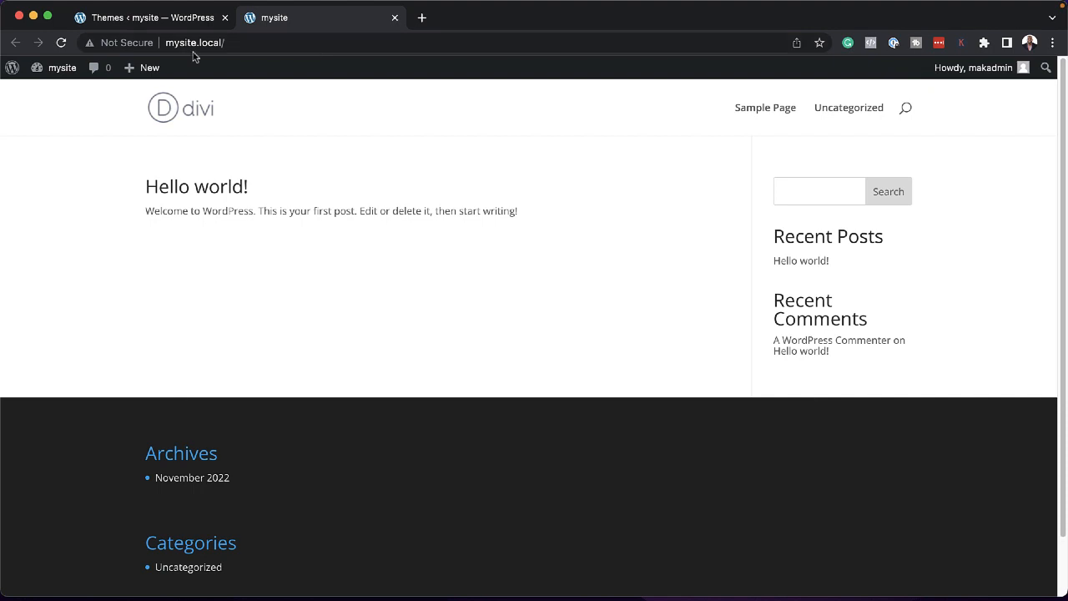
{"action": "left_click", "coordinate": [185, 24]}
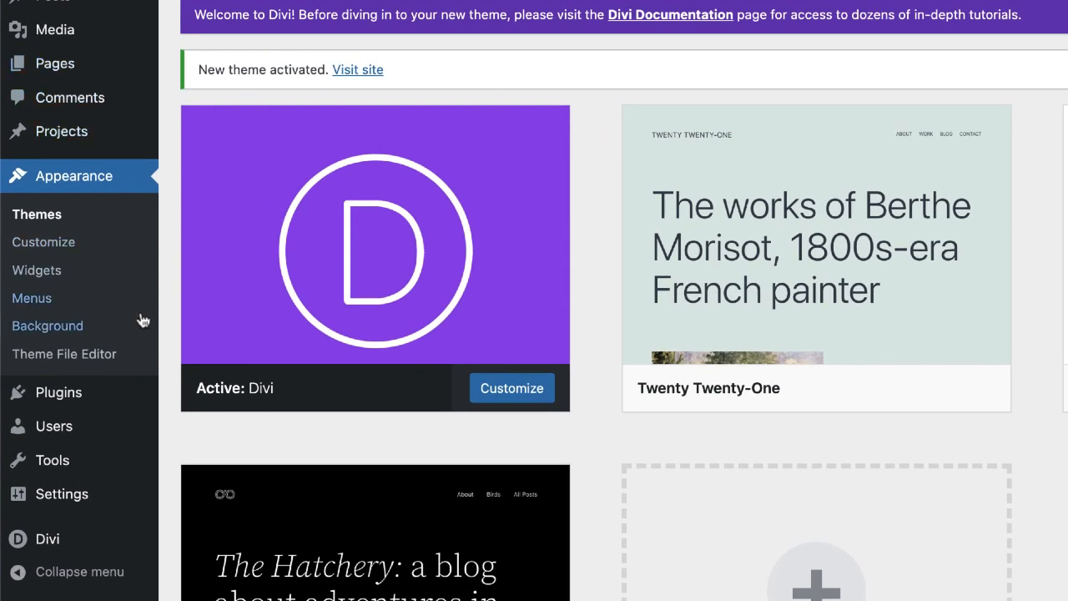
Upload the plugin file site-krafter (1).zip to WordPress and install it
{"action": "scroll", "coordinate": [55, 415], "scroll_direction": "down", "scroll_amount": 1}
{"action": "mouse_move", "coordinate": [75, 392]}
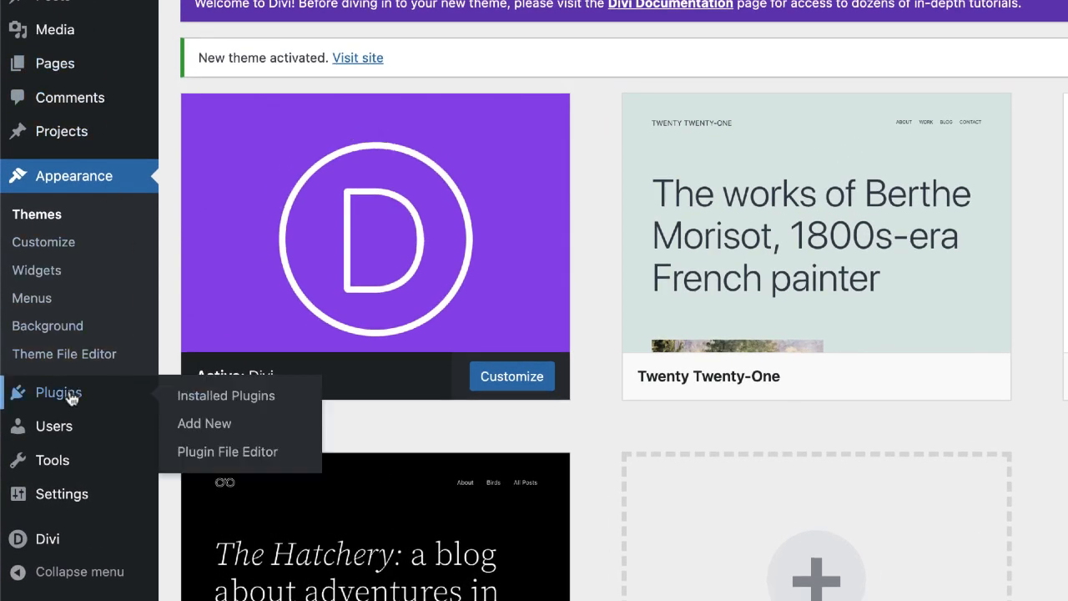
{"action": "left_click", "coordinate": [219, 419]}
{"action": "left_click", "coordinate": [377, 102]}
{"action": "left_click", "coordinate": [672, 280]}
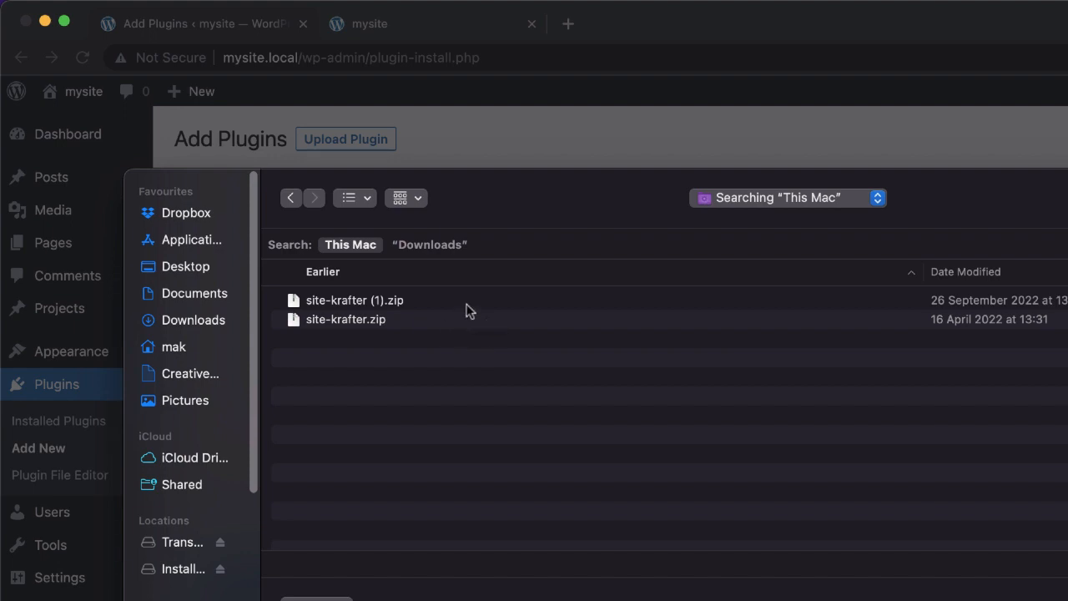
{"action": "left_click", "coordinate": [466, 304]}
{"action": "key", "text": "Return"}
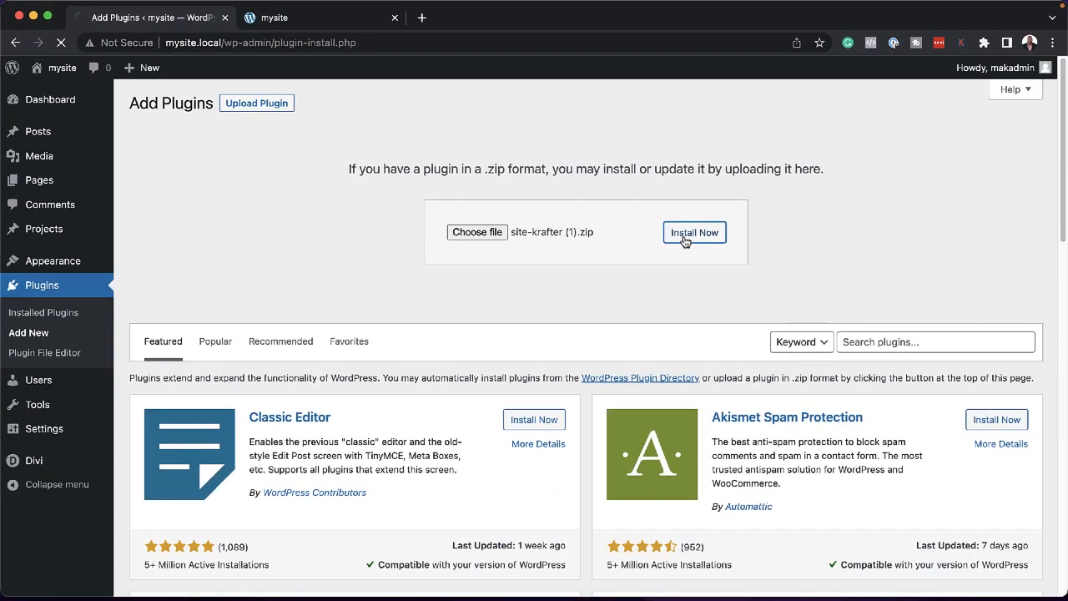
Look at the mysite homepage before the import and activate the uploaded SITE KRAFTER plugin
{"action": "left_click", "coordinate": [317, 16]}
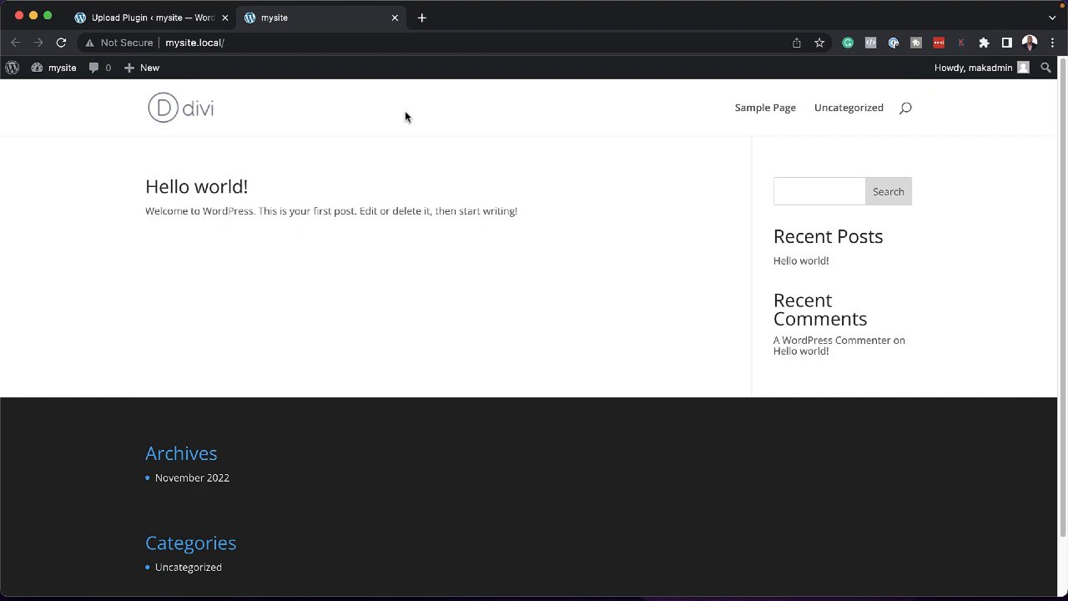
{"action": "left_click", "coordinate": [185, 25]}
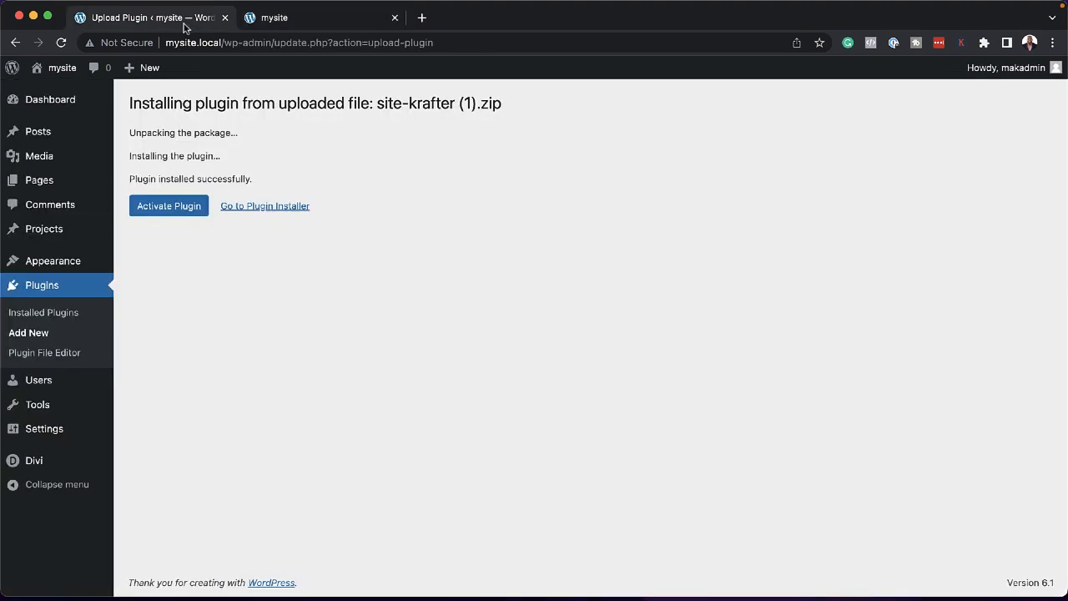
{"action": "left_click", "coordinate": [157, 212]}
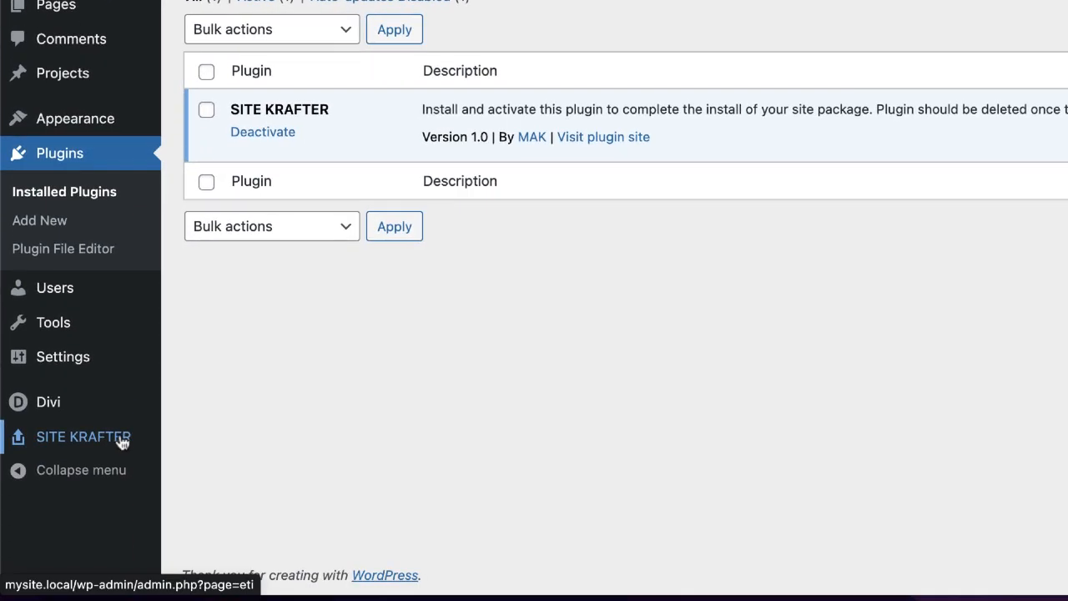
Open the SITE KRAFTER import page, review its content, structure, Divi and theme options, and start the site import with the default selections
{"action": "left_click", "coordinate": [121, 440]}
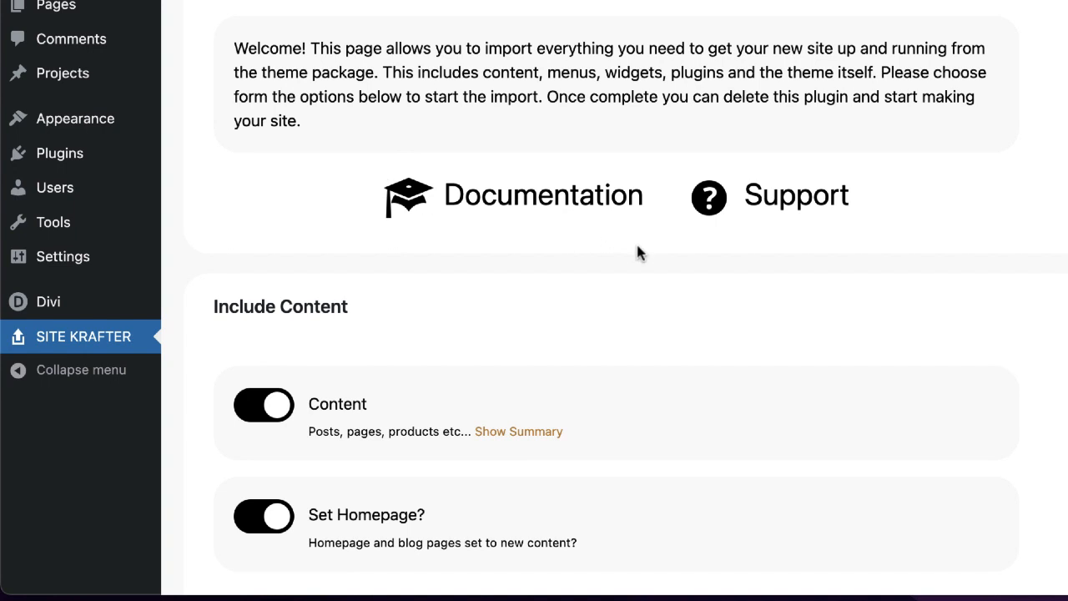
{"action": "scroll", "coordinate": [637, 245], "scroll_direction": "down", "scroll_amount": 4}
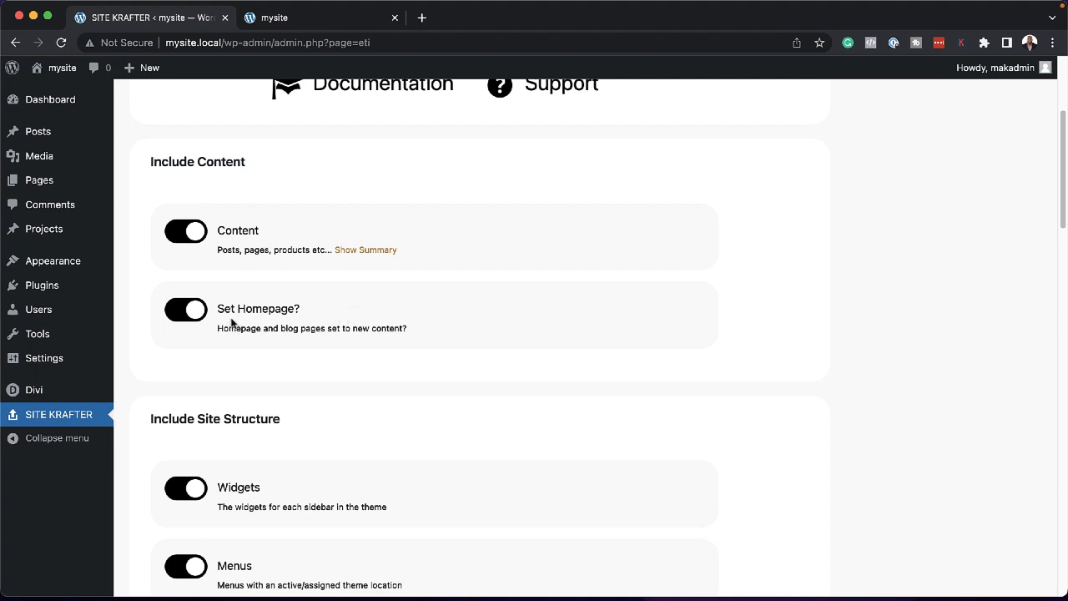
{"action": "scroll", "coordinate": [262, 343], "scroll_direction": "down", "scroll_amount": 3}
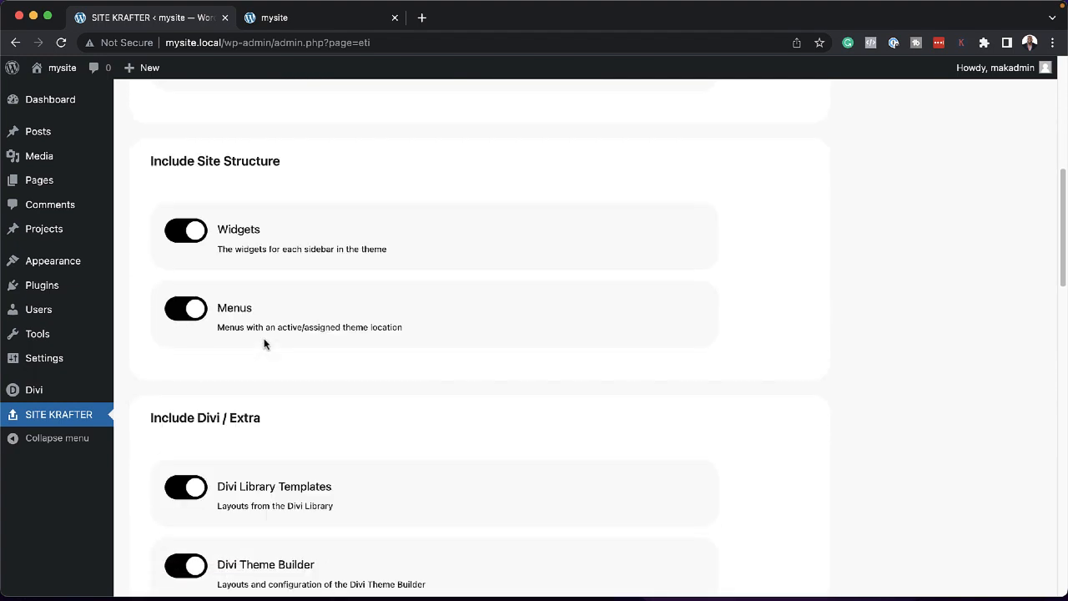
{"action": "scroll", "coordinate": [264, 344], "scroll_direction": "down", "scroll_amount": 14}
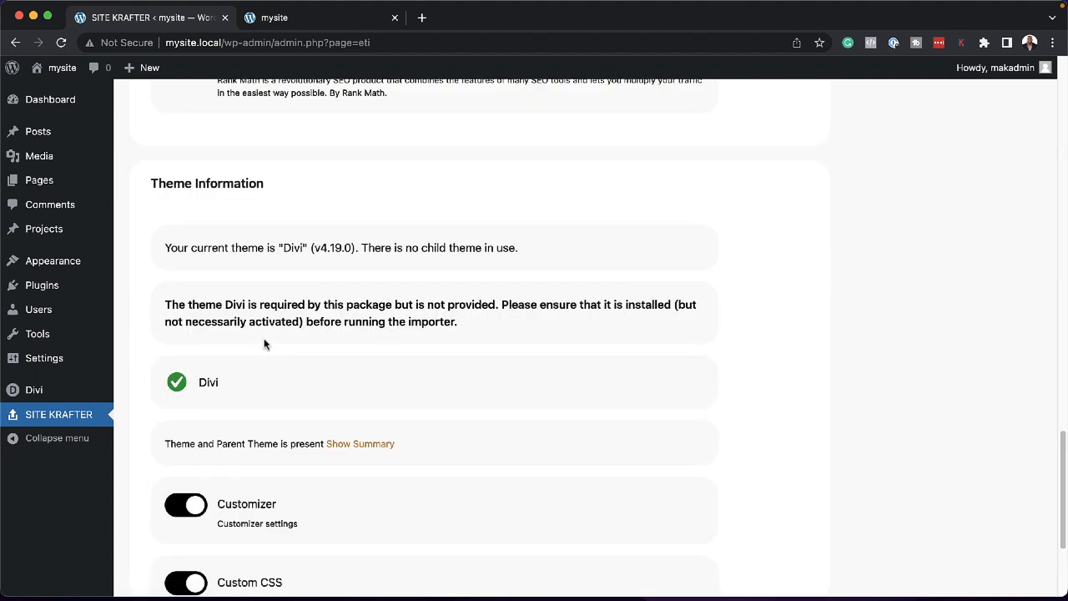
{"action": "scroll", "coordinate": [264, 344], "scroll_direction": "down", "scroll_amount": 1}
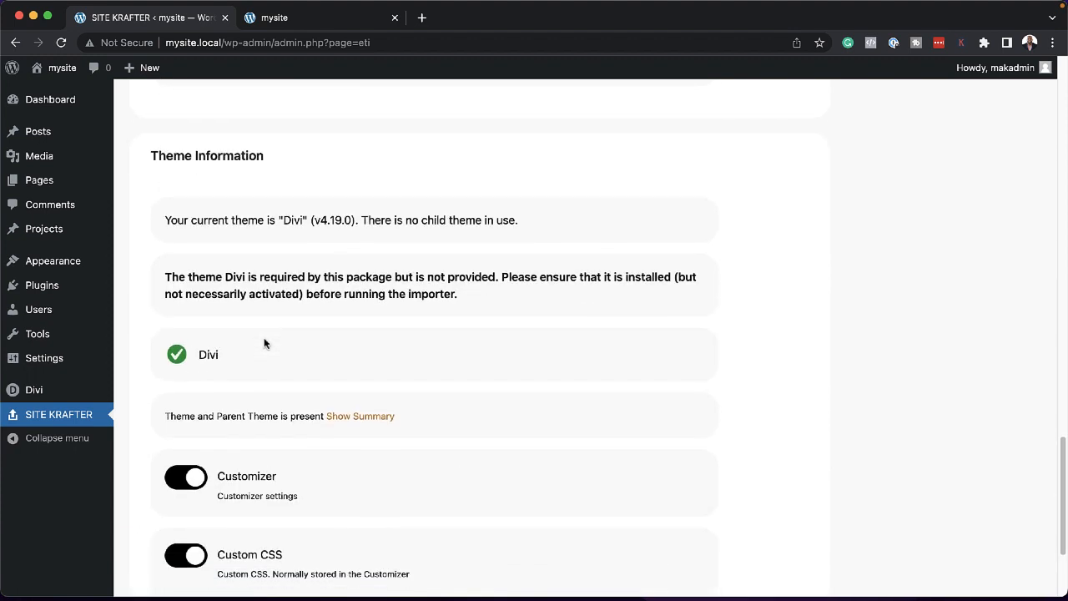
{"action": "scroll", "coordinate": [264, 342], "scroll_direction": "down", "scroll_amount": 5}
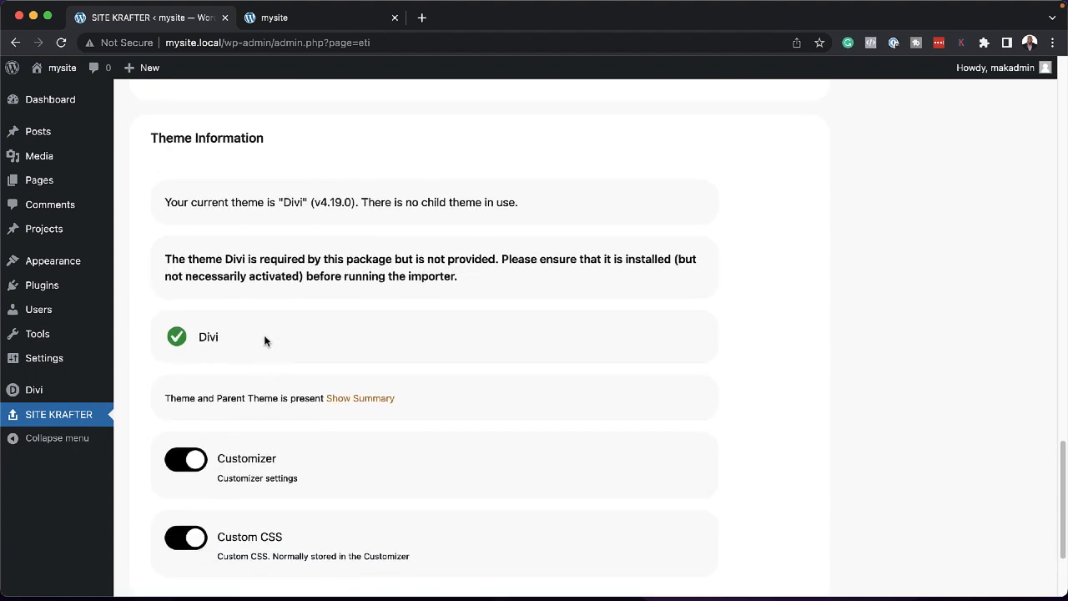
{"action": "scroll", "coordinate": [264, 342], "scroll_direction": "down", "scroll_amount": 2}
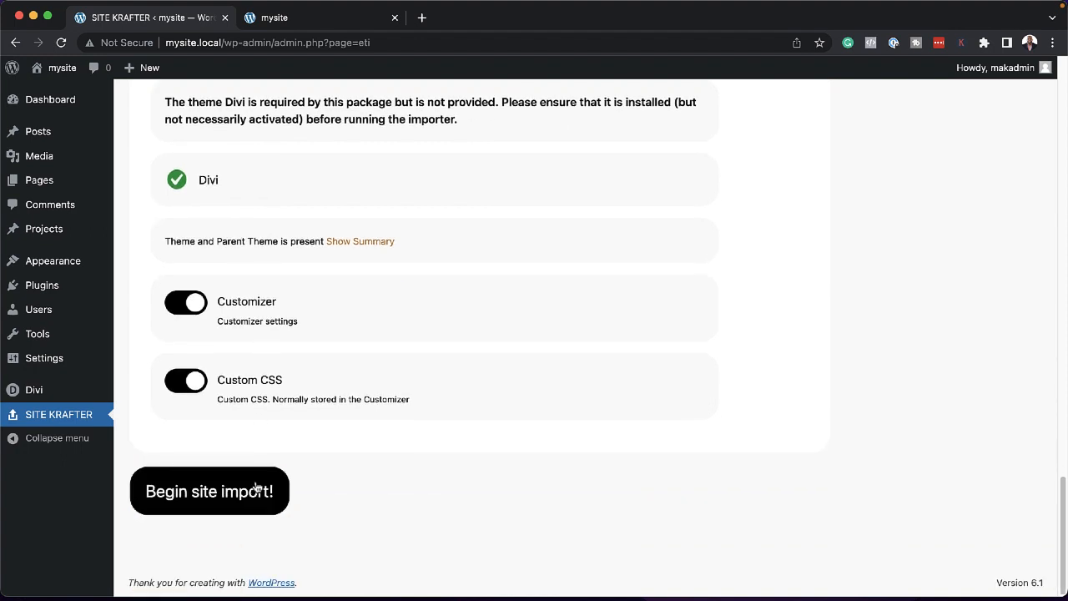
{"action": "left_click", "coordinate": [214, 500]}
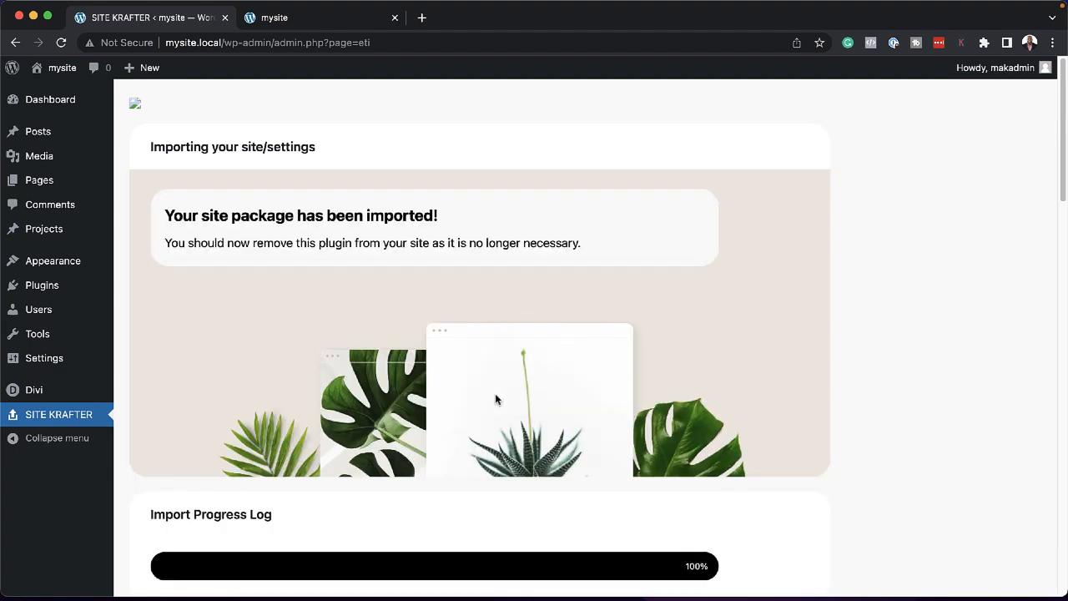
Examine the import progress log from the prerequisites and plugins down to the widgets and custom CSS
{"action": "scroll", "coordinate": [713, 394], "scroll_direction": "down", "scroll_amount": 5}
{"action": "scroll", "coordinate": [713, 394], "scroll_direction": "down", "scroll_amount": 2}
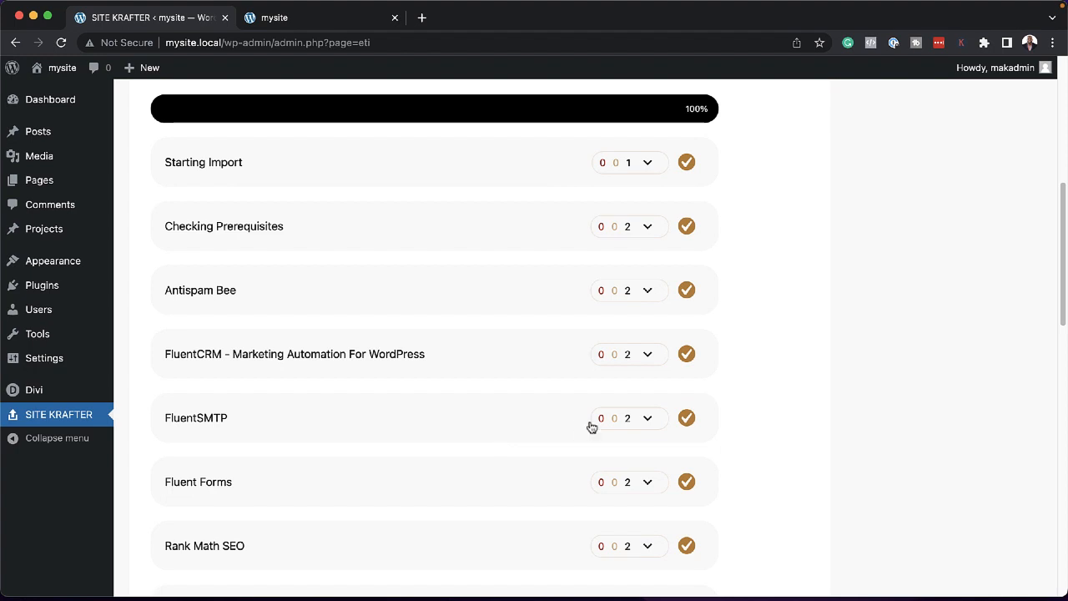
{"action": "scroll", "coordinate": [589, 429], "scroll_direction": "down", "scroll_amount": 3}
{"action": "scroll", "coordinate": [589, 433], "scroll_direction": "down", "scroll_amount": 10}
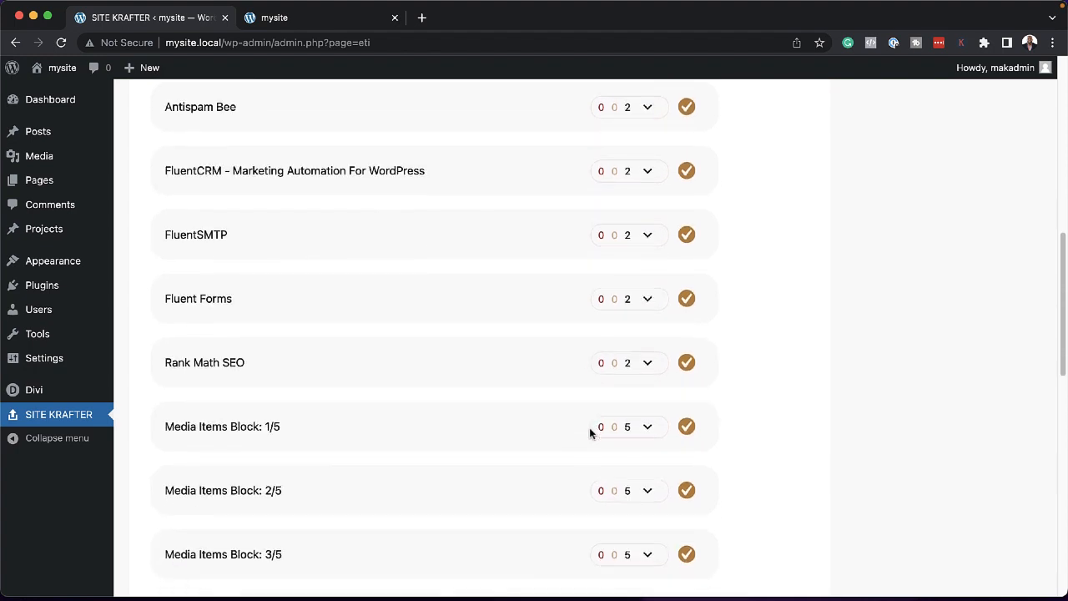
{"action": "scroll", "coordinate": [589, 433], "scroll_direction": "down", "scroll_amount": 3}
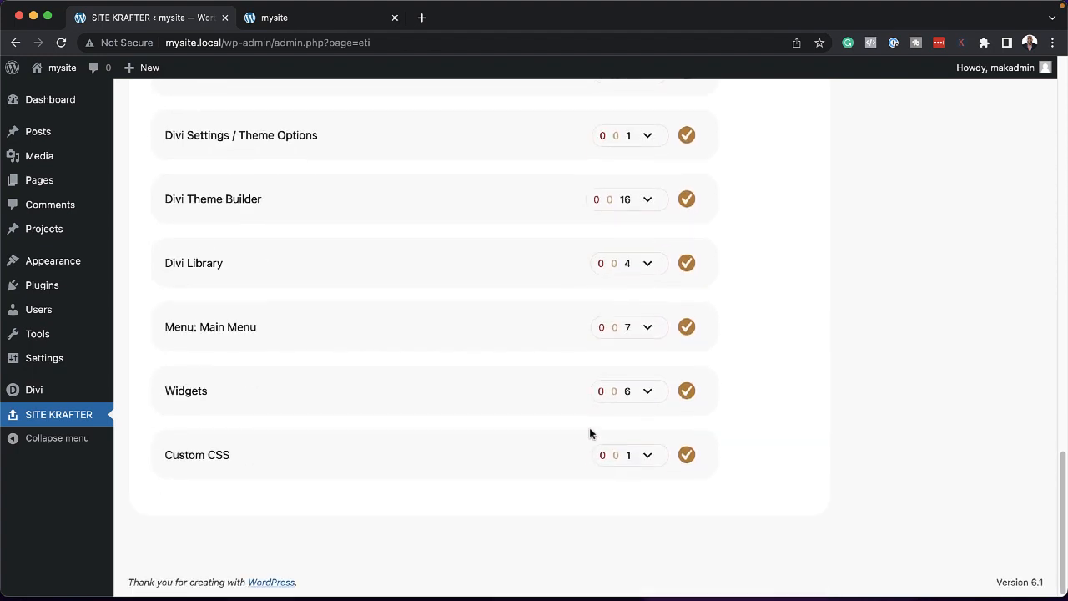
{"action": "scroll", "coordinate": [589, 433], "scroll_direction": "up", "scroll_amount": 15}
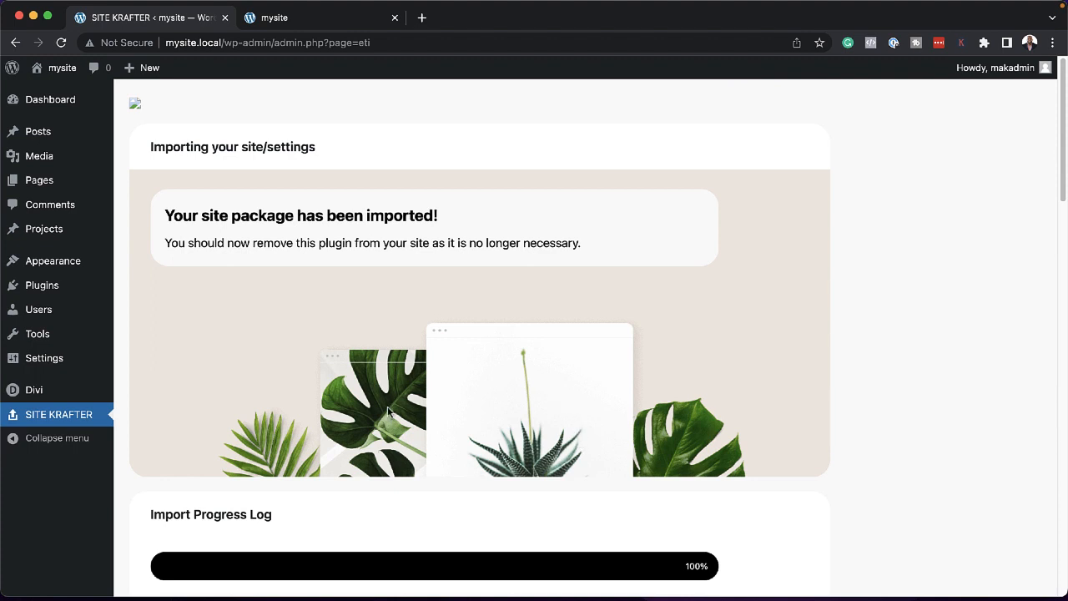
Deactivate the SITE KRAFTER plugin and delete it from the installed plugins, confirming the deletion
{"action": "mouse_move", "coordinate": [51, 290]}
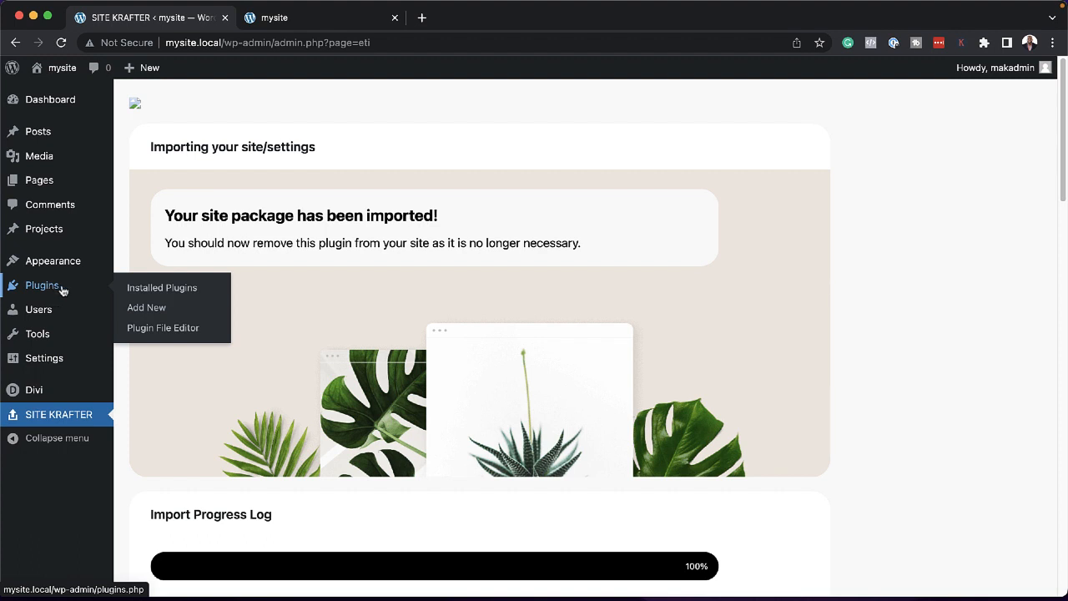
{"action": "left_click", "coordinate": [137, 292]}
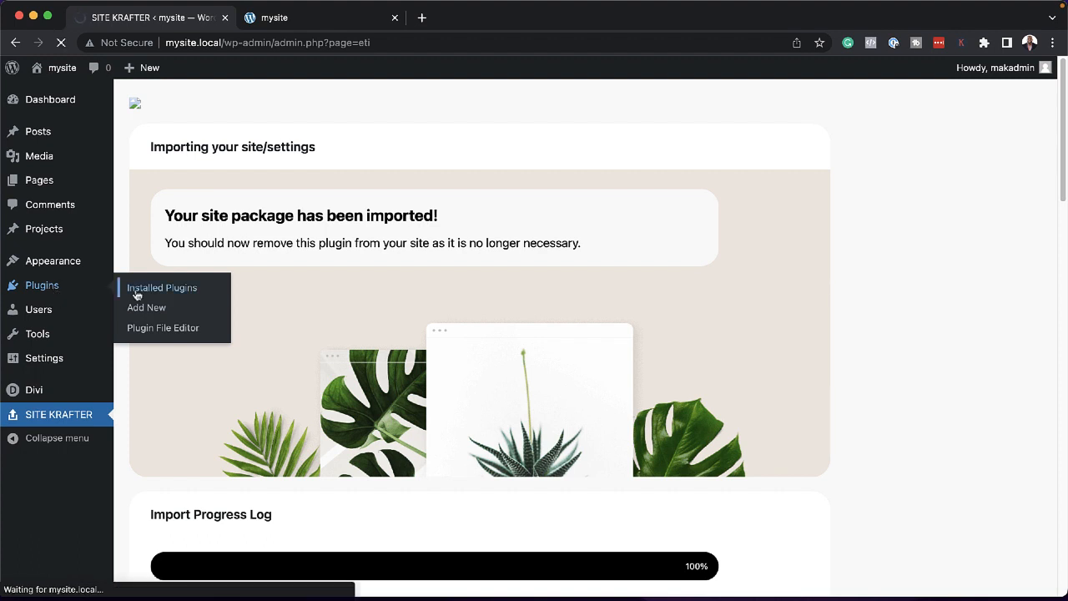
{"action": "scroll", "coordinate": [353, 392], "scroll_direction": "down", "scroll_amount": 4}
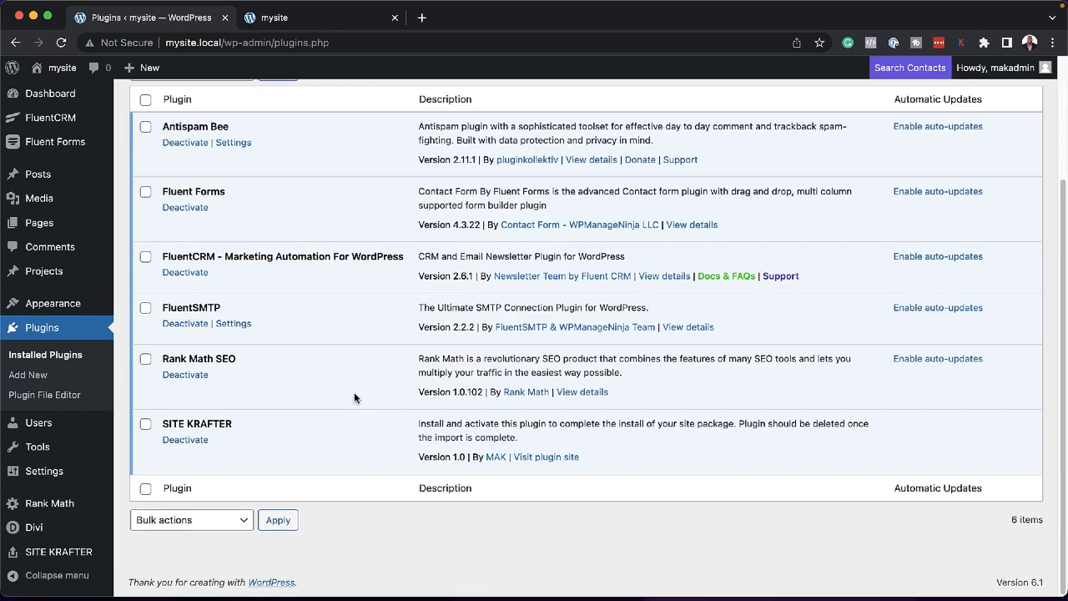
{"action": "left_click", "coordinate": [180, 443]}
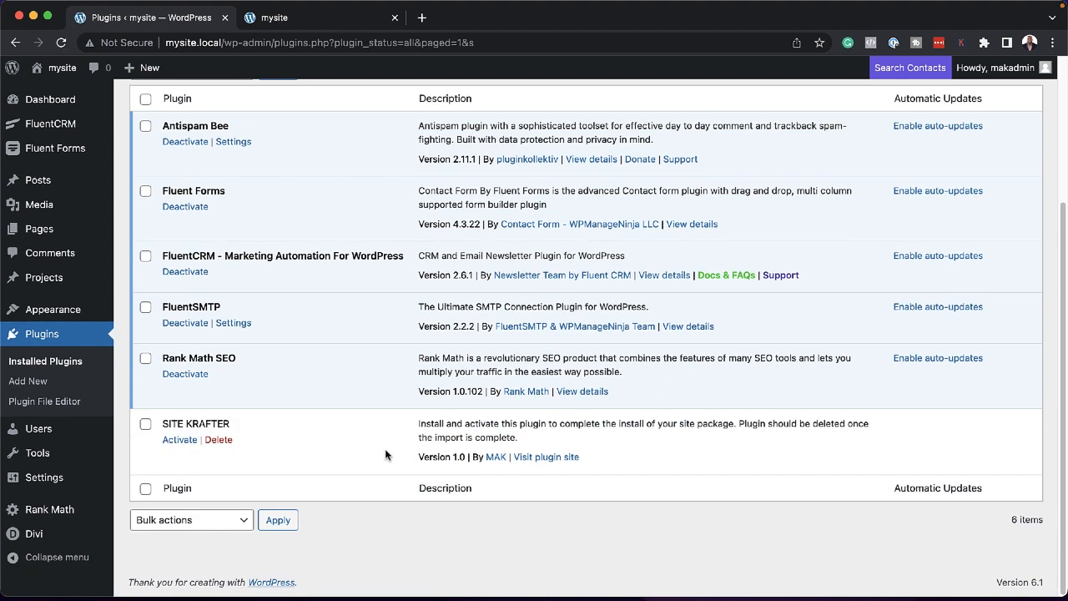
{"action": "left_click", "coordinate": [218, 440]}
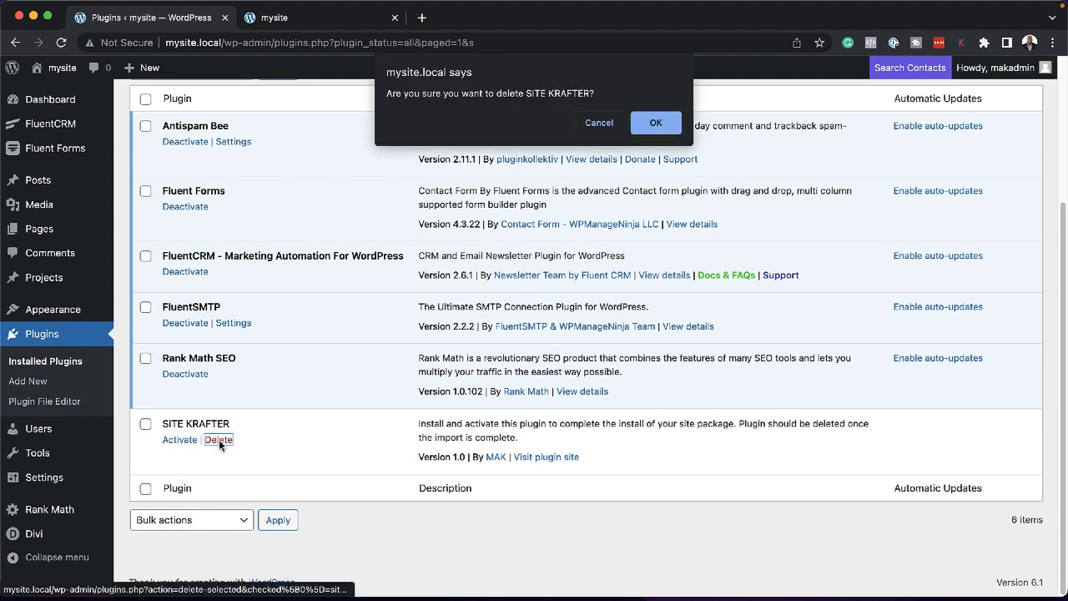
{"action": "left_click", "coordinate": [666, 125]}
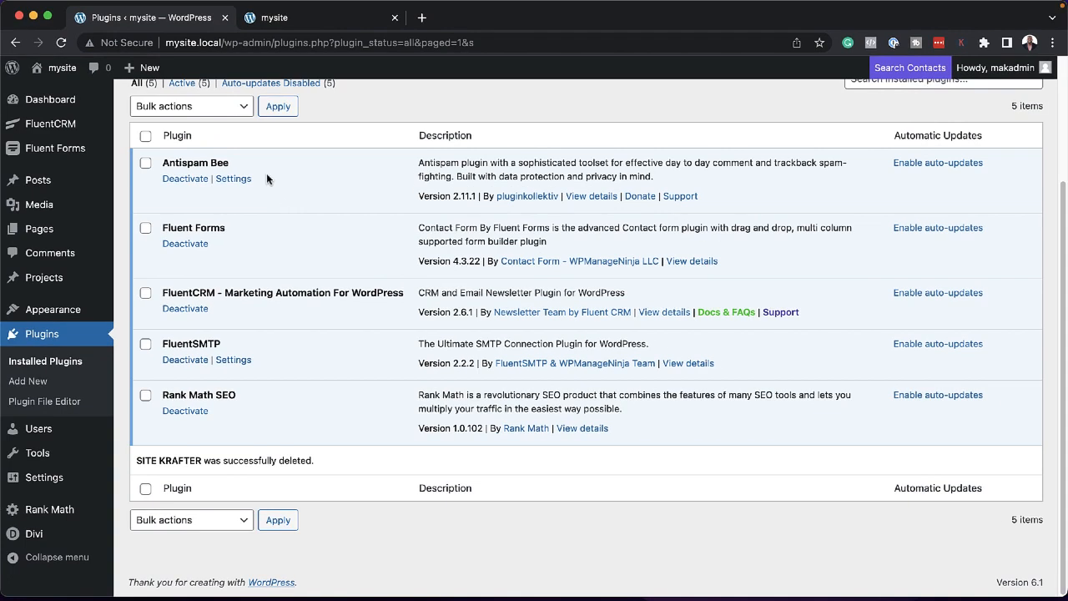
Look at the pre-import mysite homepage and open the current homepage in a new browser tab
{"action": "scroll", "coordinate": [266, 172], "scroll_direction": "up", "scroll_amount": 4}
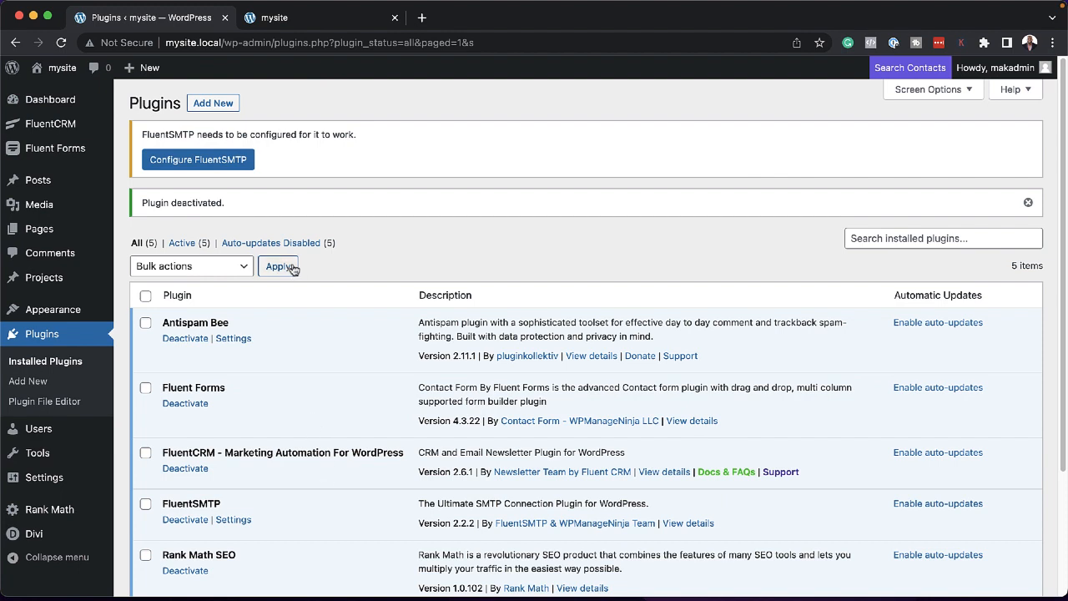
{"action": "left_click", "coordinate": [342, 25]}
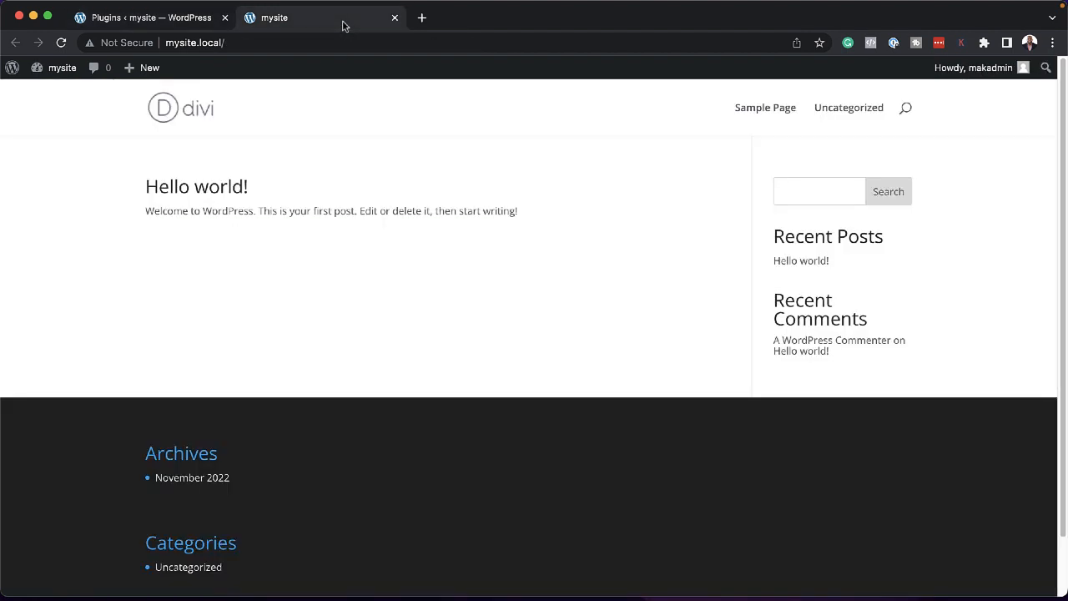
{"action": "left_click", "coordinate": [173, 12]}
{"action": "mouse_move", "coordinate": [58, 71]}
{"action": "left_click", "coordinate": [63, 94], "text": "super"}
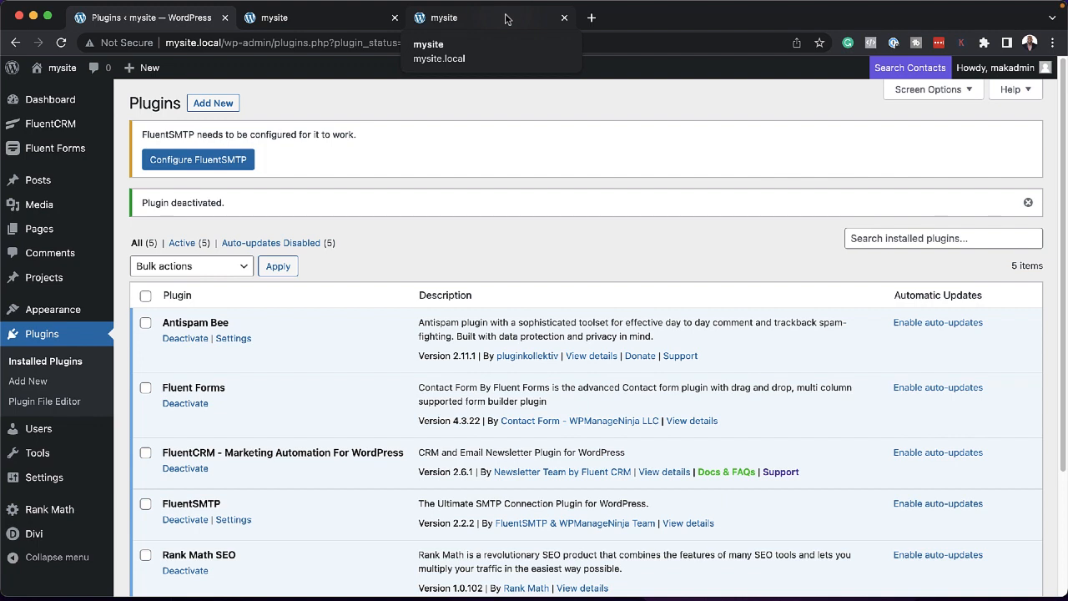
{"action": "left_click", "coordinate": [506, 18]}
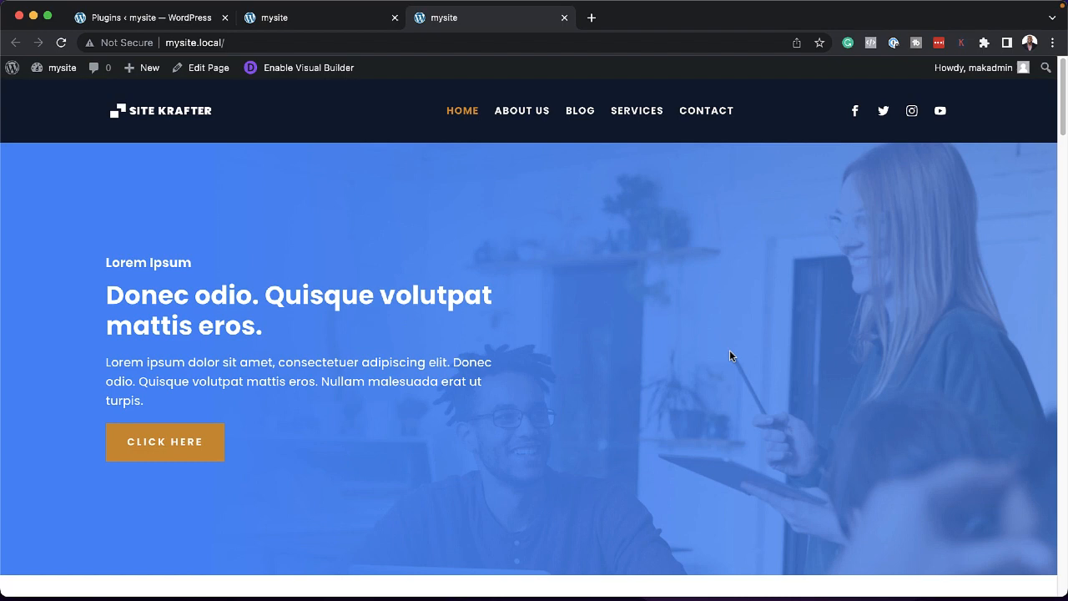
Examine the imported homepage from the hero section down to the footer and compare it with the pre-import homepage
{"action": "scroll", "coordinate": [723, 359], "scroll_direction": "down", "scroll_amount": 10}
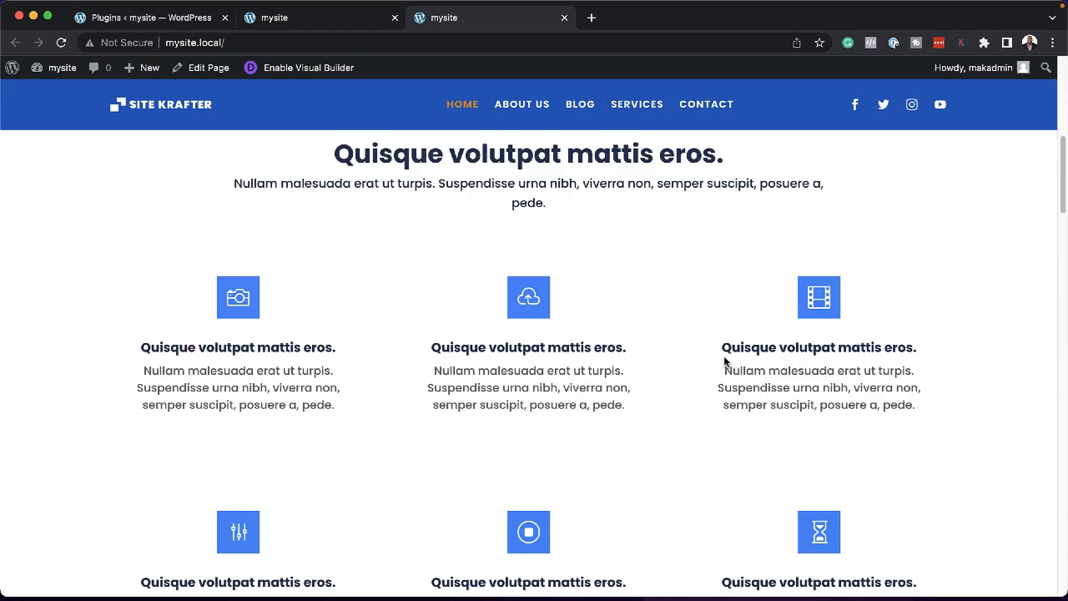
{"action": "scroll", "coordinate": [723, 359], "scroll_direction": "down", "scroll_amount": 10}
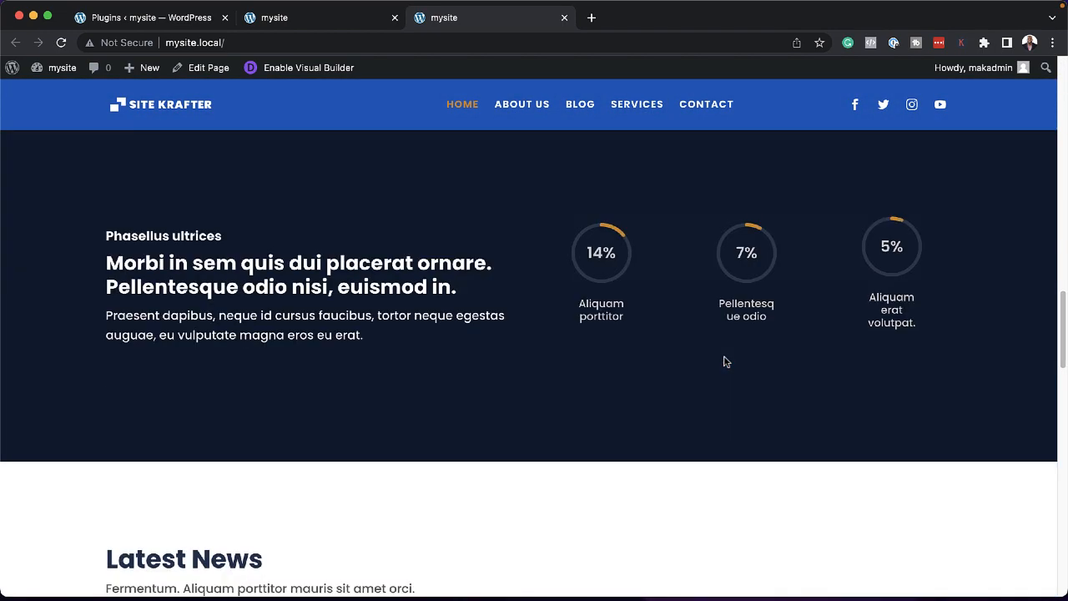
{"action": "scroll", "coordinate": [724, 362], "scroll_direction": "down", "scroll_amount": 7}
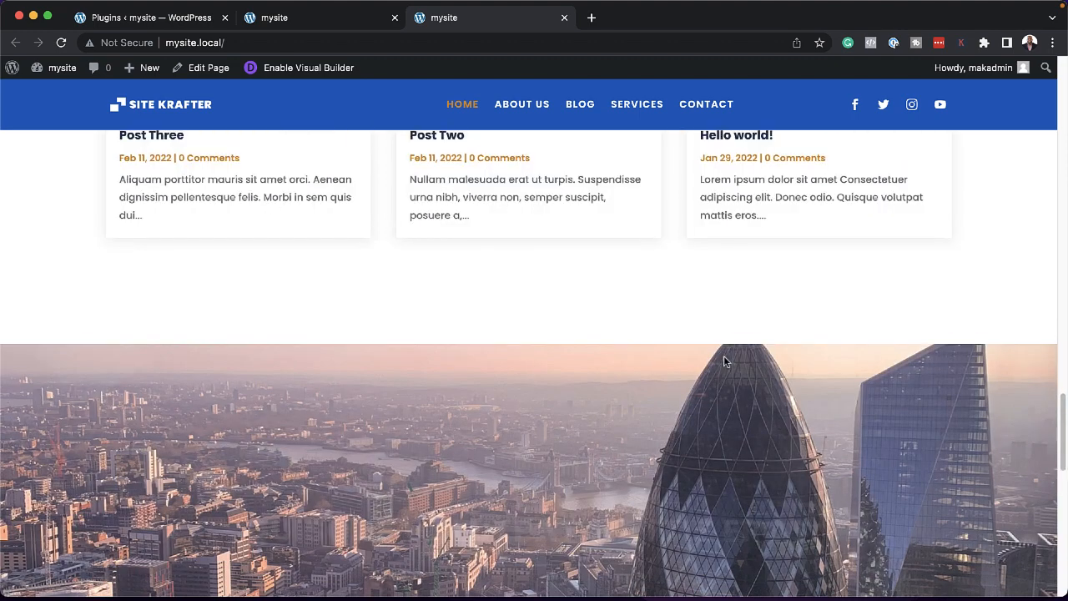
{"action": "scroll", "coordinate": [724, 361], "scroll_direction": "down", "scroll_amount": 3}
{"action": "scroll", "coordinate": [724, 357], "scroll_direction": "down", "scroll_amount": 8}
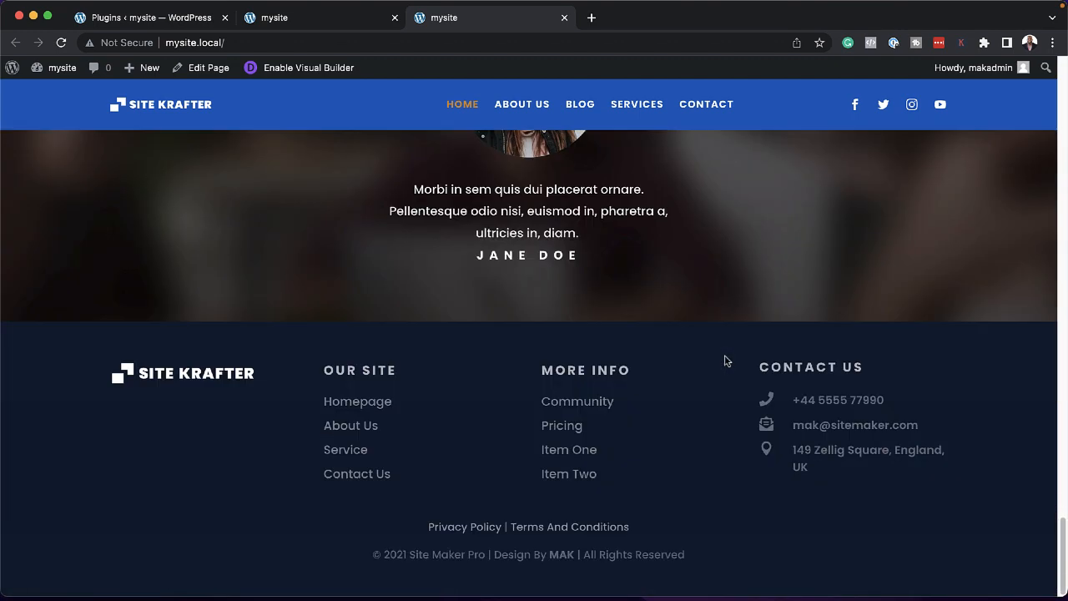
{"action": "scroll", "coordinate": [725, 360], "scroll_direction": "up", "scroll_amount": 20}
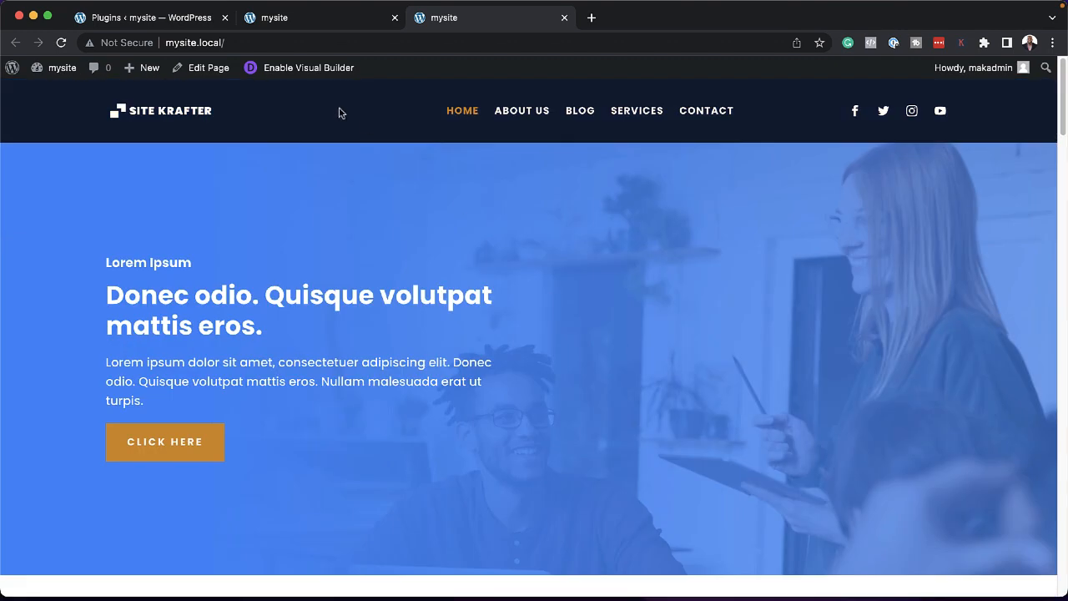
{"action": "left_click", "coordinate": [330, 24]}
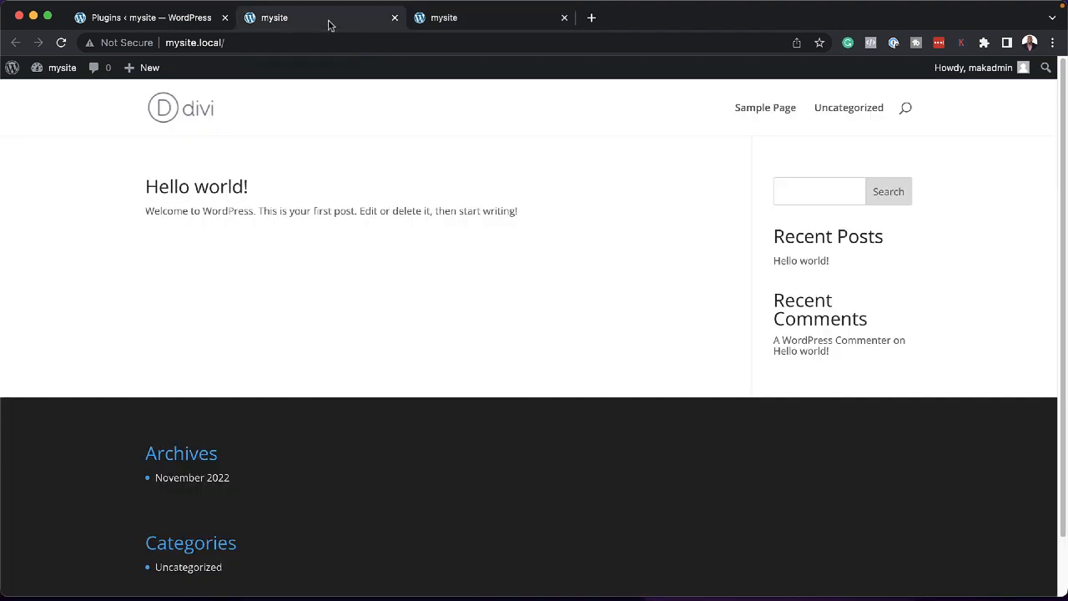
{"action": "left_click", "coordinate": [469, 19]}
Open the Home page from the list of all pages, dismiss the block editor welcome dialog and launch the Divi Builder
{"action": "left_click", "coordinate": [142, 17]}
{"action": "mouse_move", "coordinate": [63, 233]}
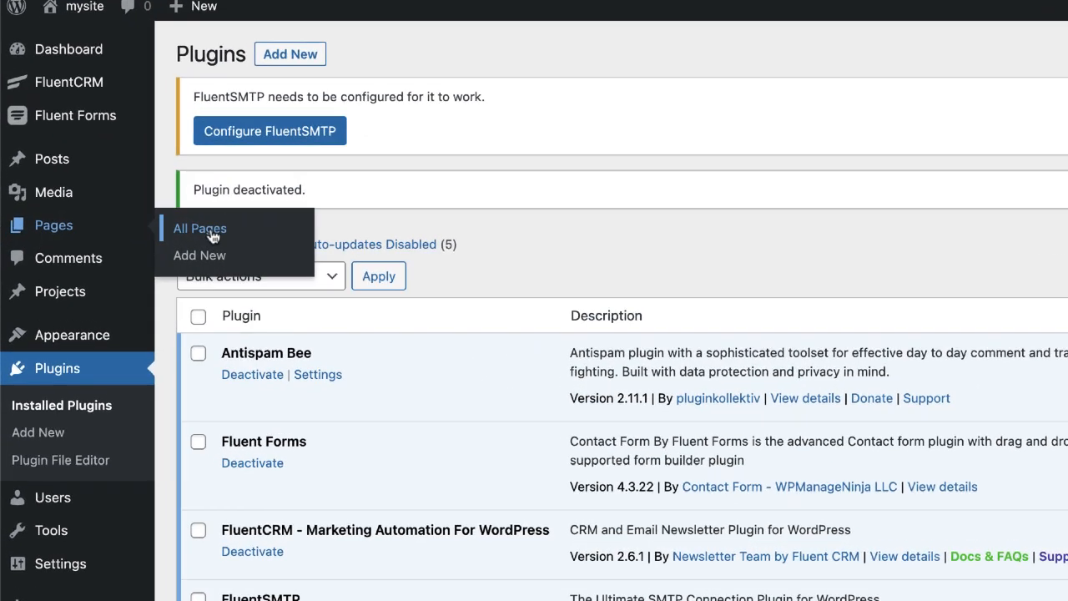
{"action": "left_click", "coordinate": [148, 233]}
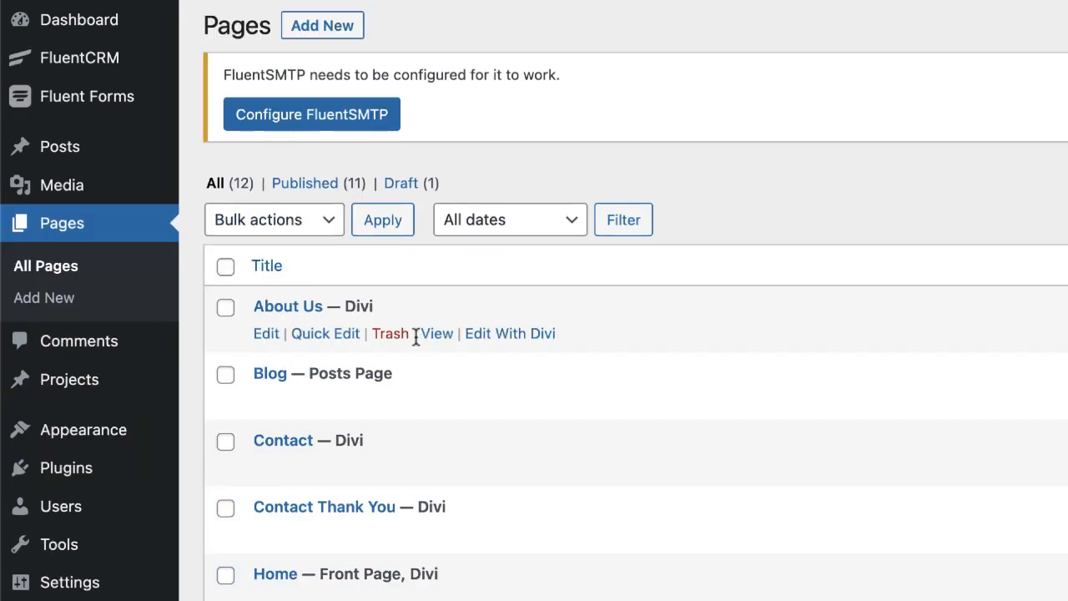
{"action": "scroll", "coordinate": [505, 508], "scroll_direction": "down", "scroll_amount": 1}
{"action": "left_click", "coordinate": [266, 558]}
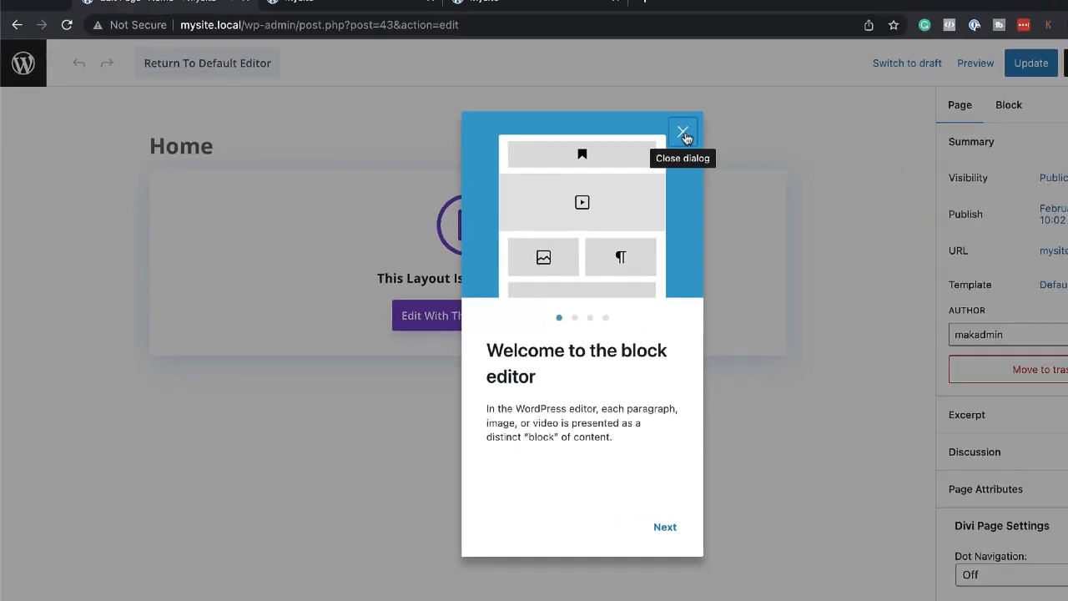
{"action": "left_click", "coordinate": [684, 134]}
{"action": "left_click", "coordinate": [464, 322]}
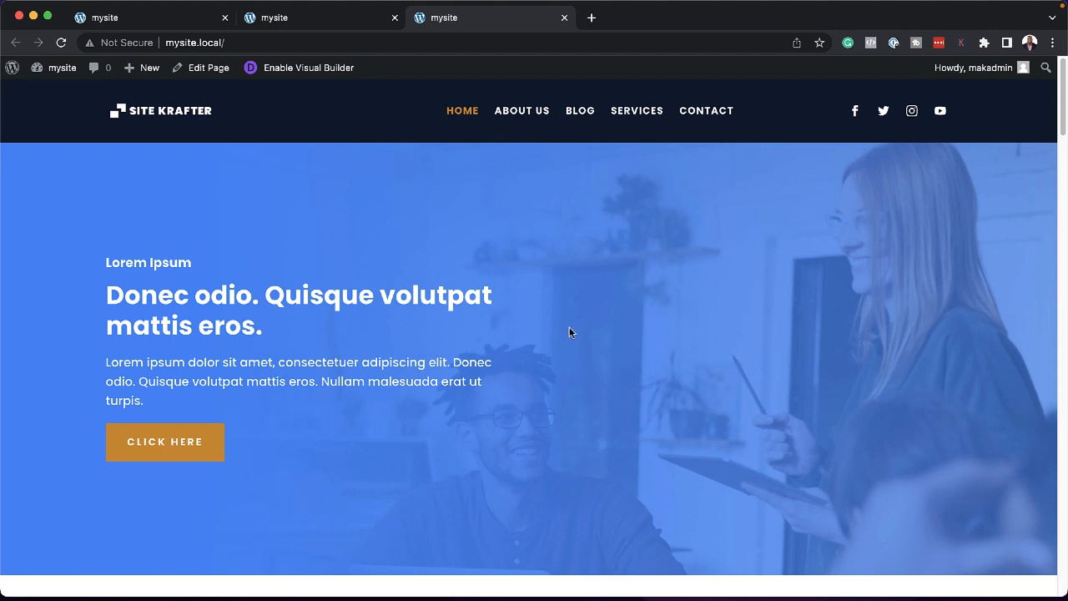
Open the settings of the hero section in the Visual Builder and dock them beside the page
{"action": "left_click", "coordinate": [88, 23]}
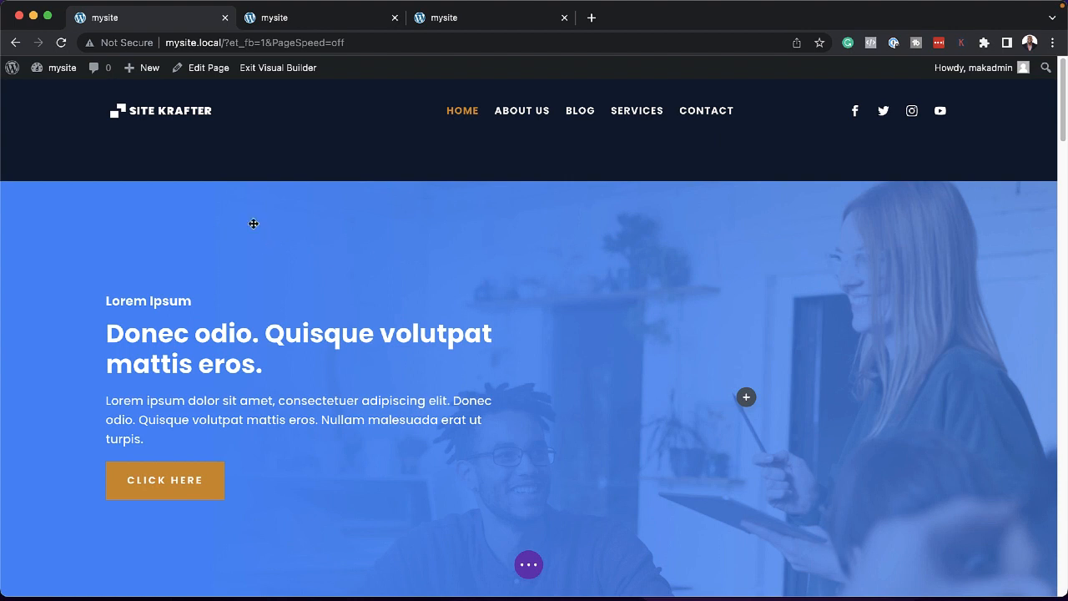
{"action": "mouse_move", "coordinate": [57, 242]}
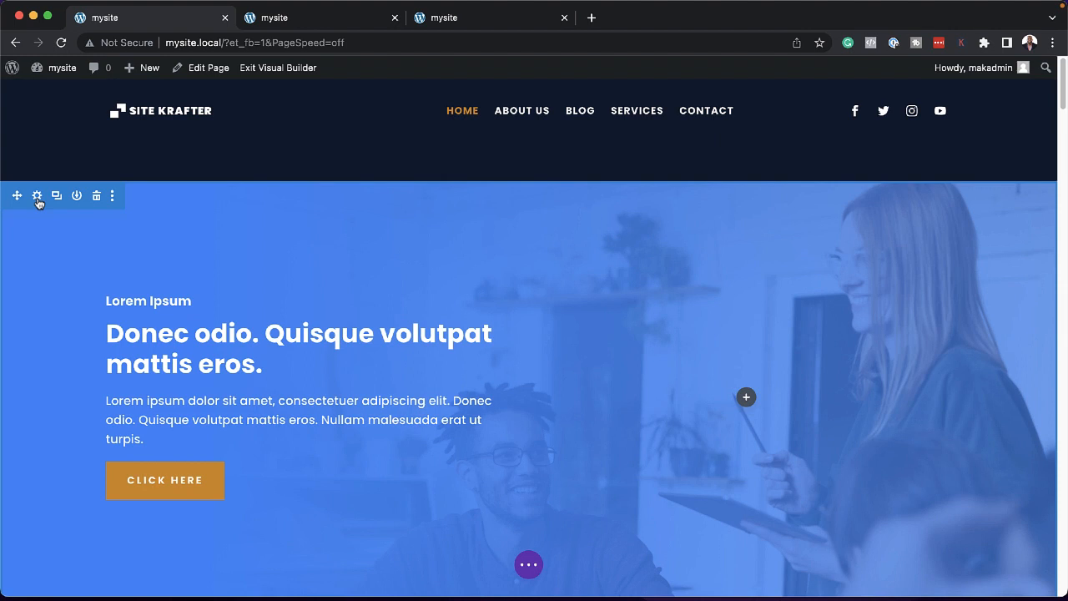
{"action": "left_click", "coordinate": [38, 200]}
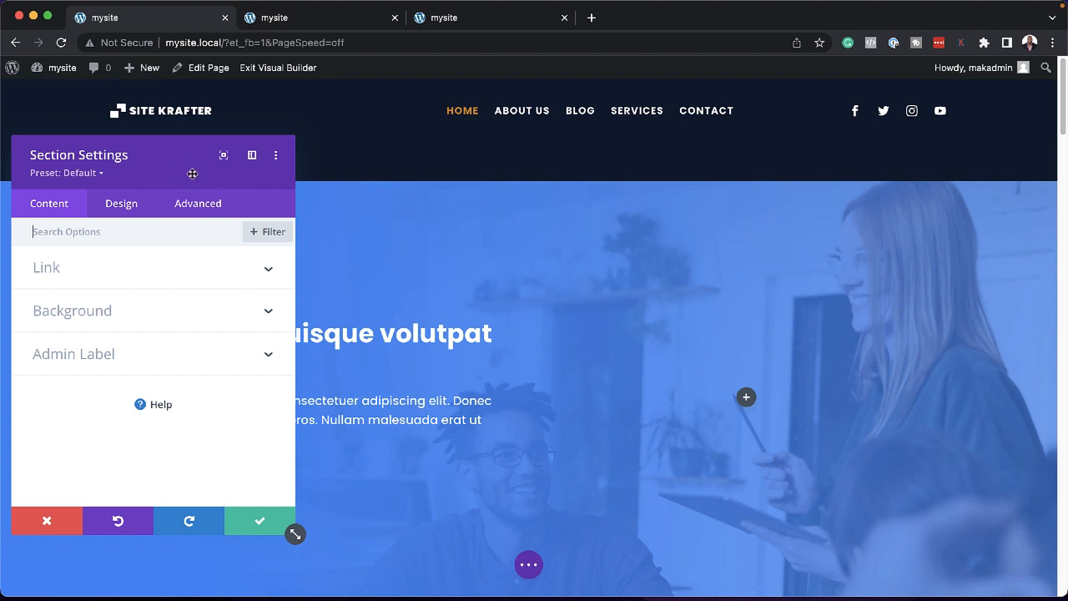
{"action": "left_click", "coordinate": [251, 156]}
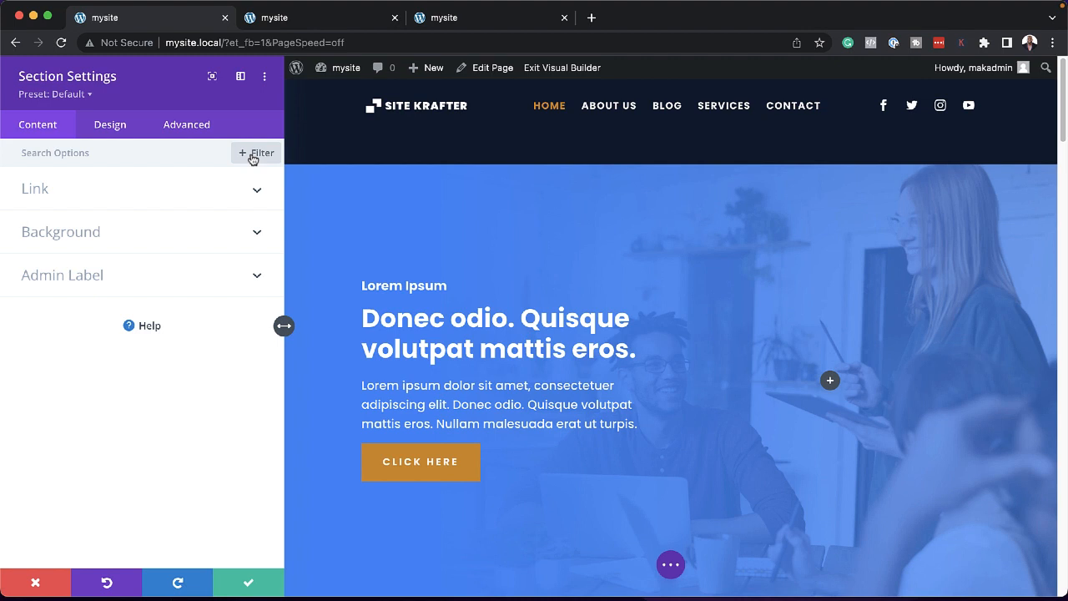
Upload the six pexels JPEG images from Downloads through the hero section's background image chooser
{"action": "left_click", "coordinate": [81, 233]}
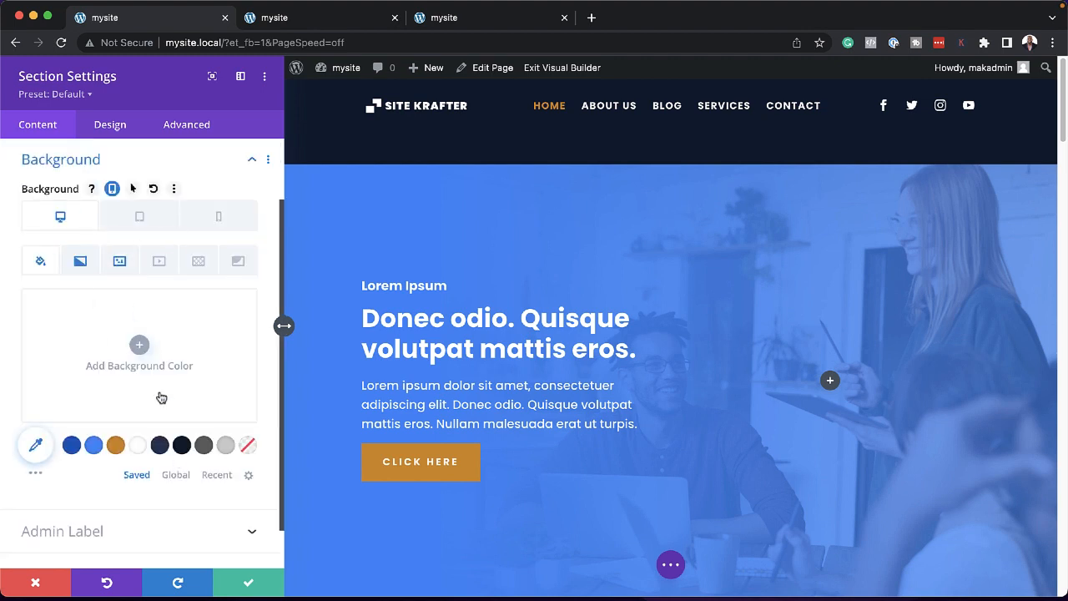
{"action": "left_click", "coordinate": [121, 264]}
{"action": "mouse_move", "coordinate": [142, 342]}
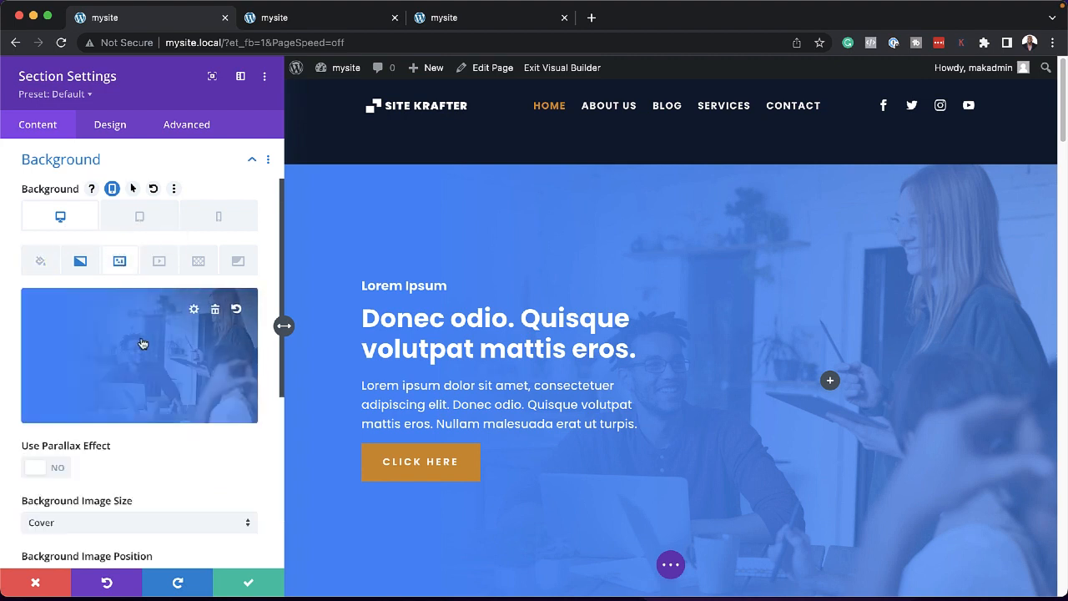
{"action": "left_click", "coordinate": [190, 345]}
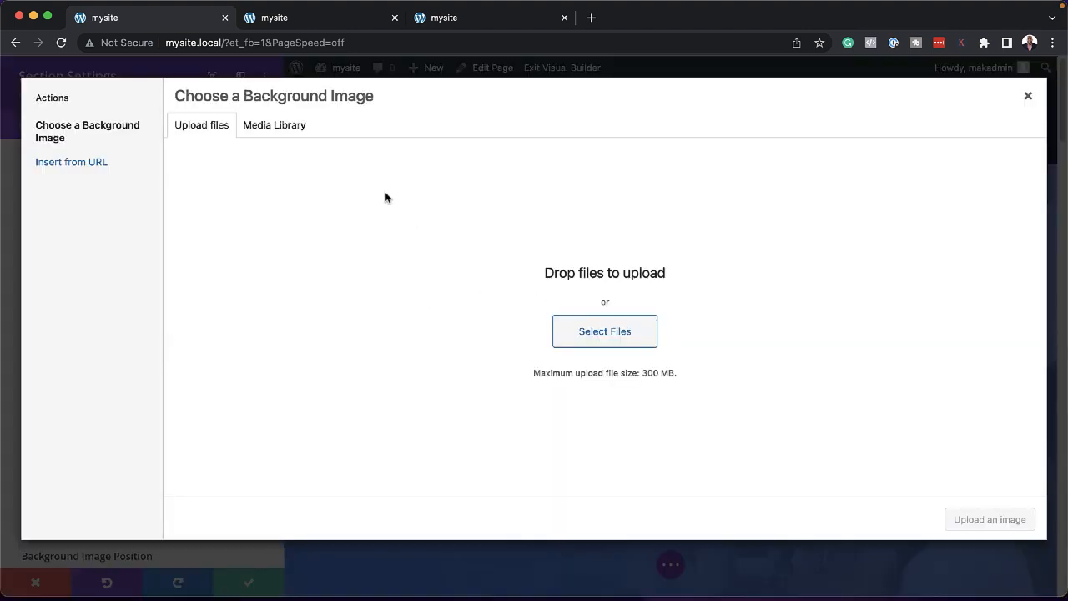
{"action": "left_click", "coordinate": [621, 340]}
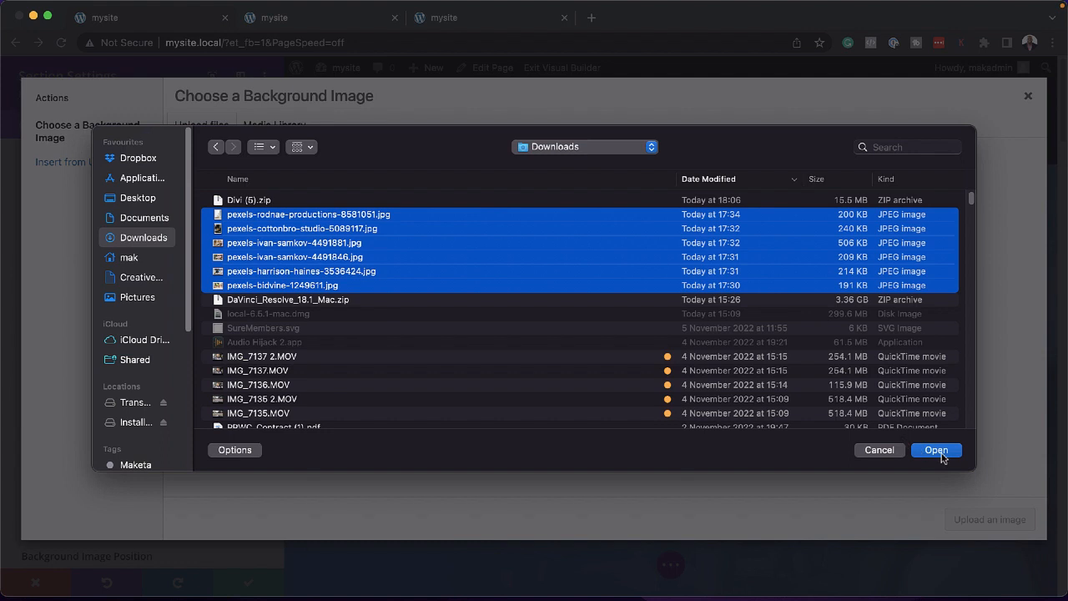
{"action": "left_click", "coordinate": [938, 452]}
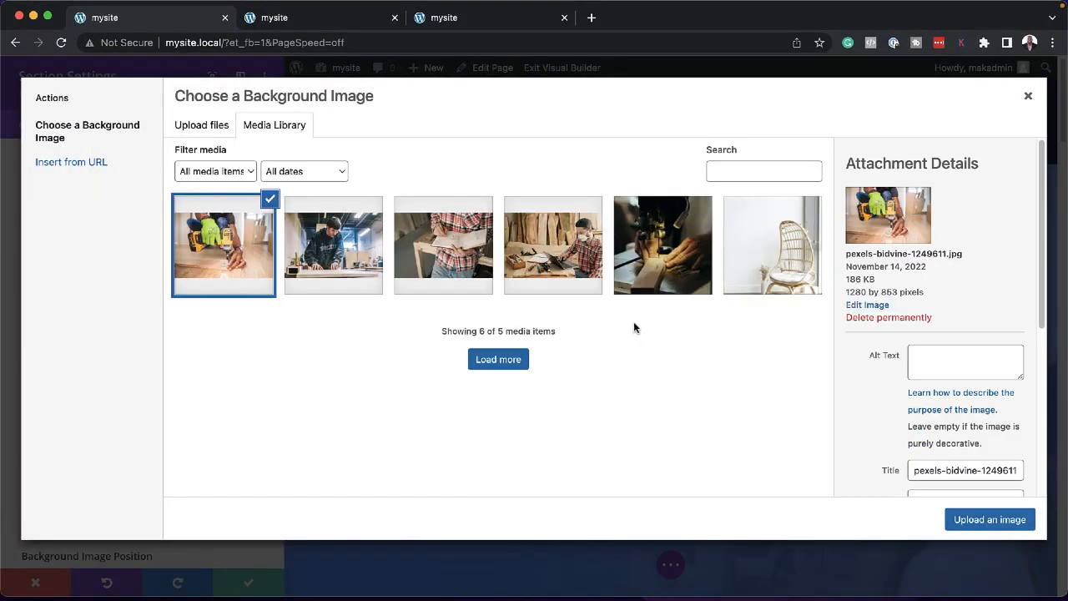
Set pexels-ivan-samkov-4491881.jpg as the hero section's background image
{"action": "left_click", "coordinate": [581, 266]}
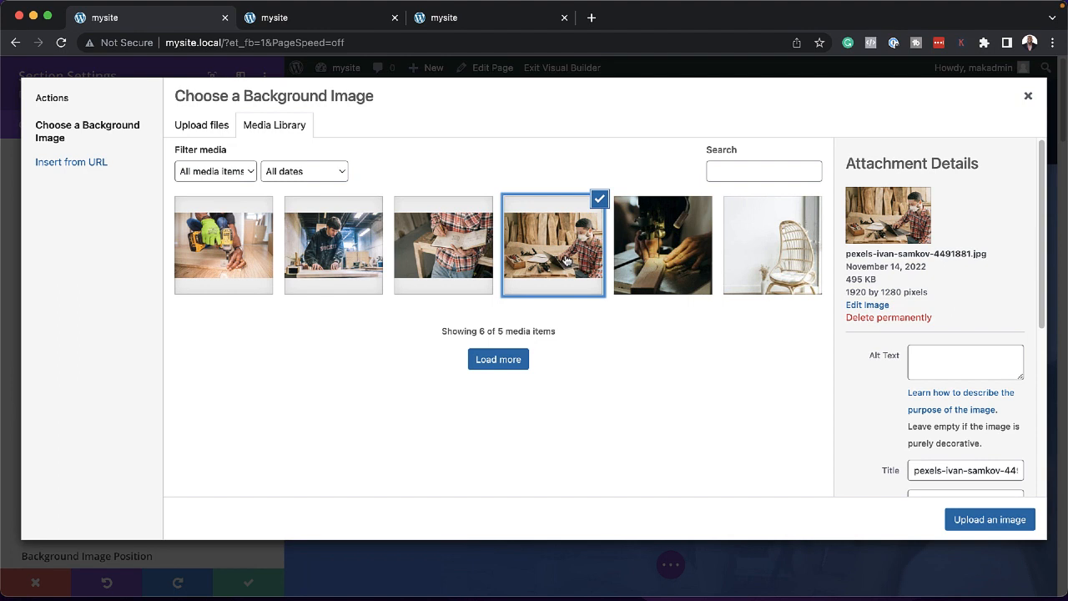
{"action": "left_click", "coordinate": [989, 520]}
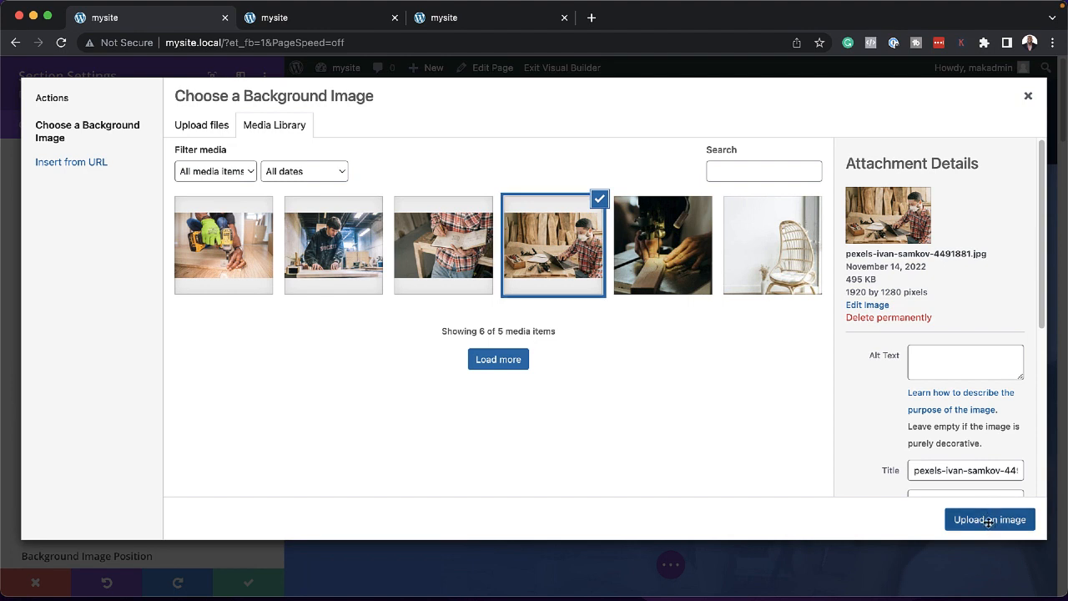
{"action": "scroll", "coordinate": [790, 470], "scroll_direction": "down", "scroll_amount": 1}
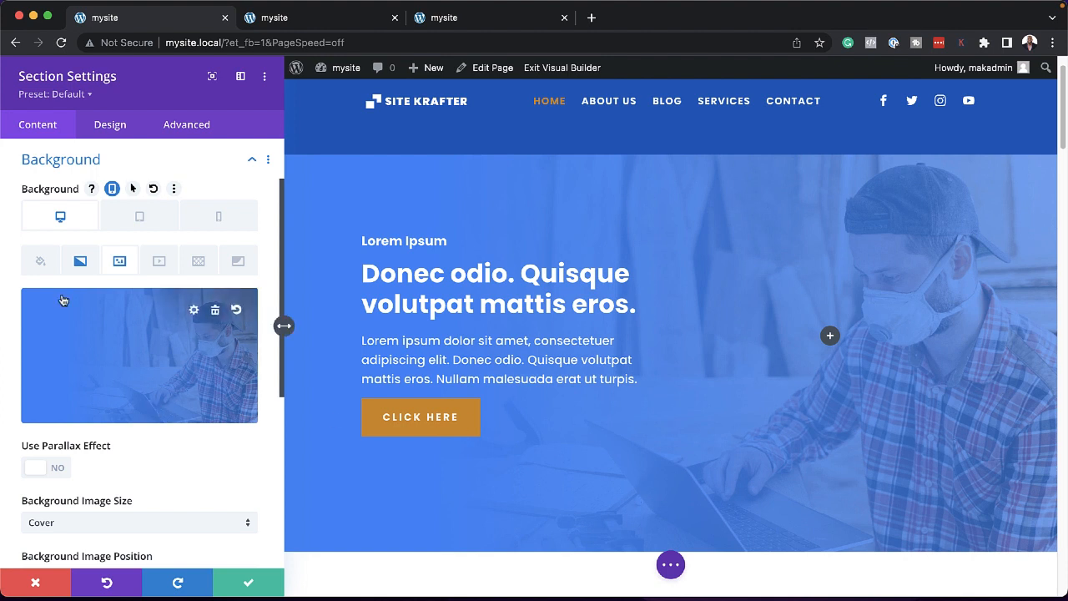
Change the colour of the 20% stop in the hero section's background gradient to near-black #0f0704
{"action": "left_click", "coordinate": [77, 266]}
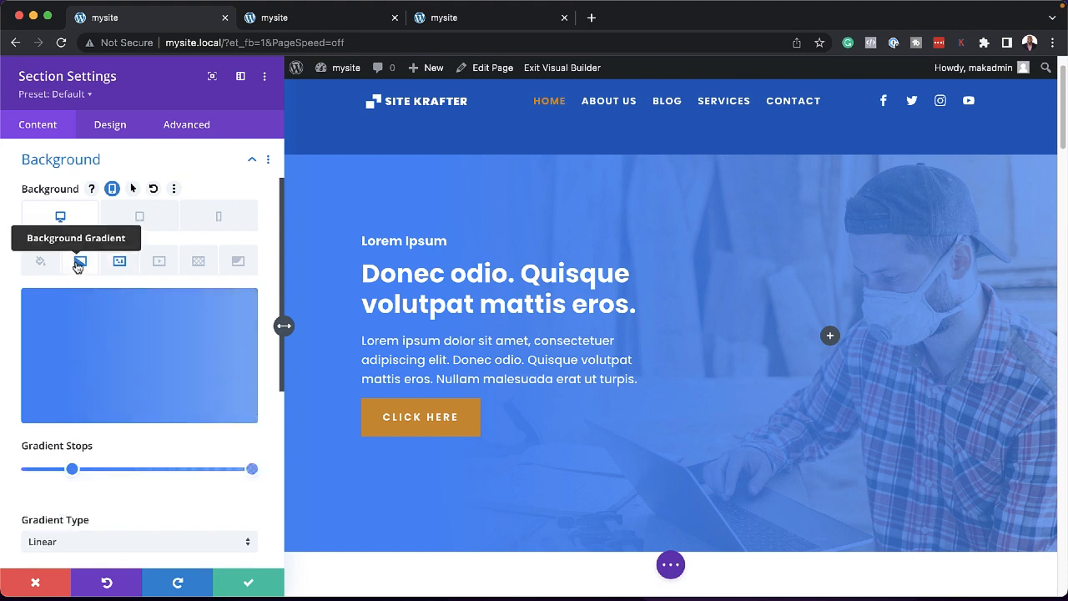
{"action": "left_click", "coordinate": [71, 470]}
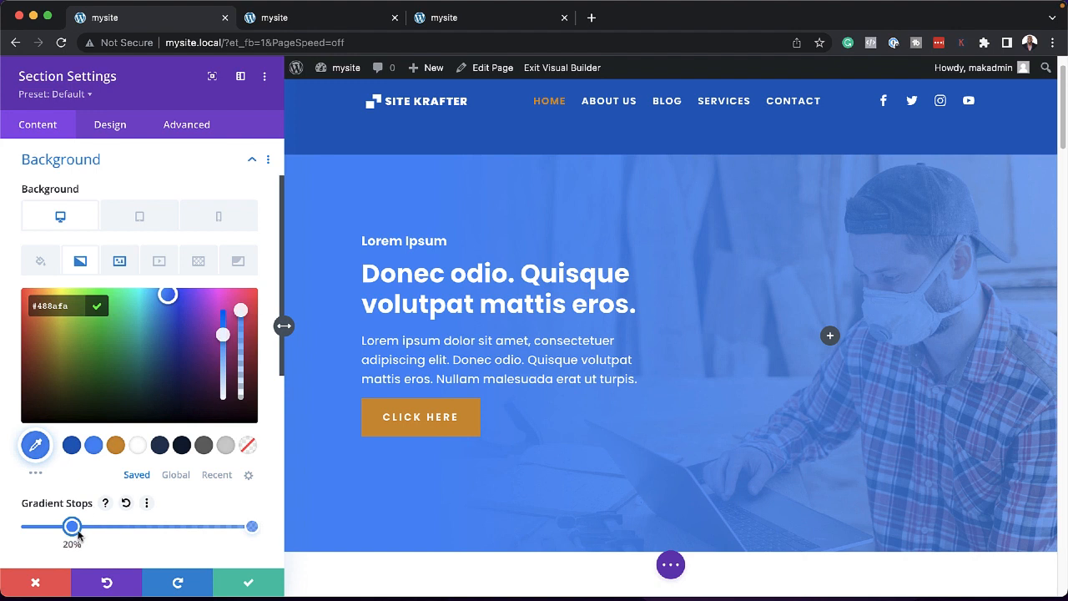
{"action": "left_click", "coordinate": [181, 445]}
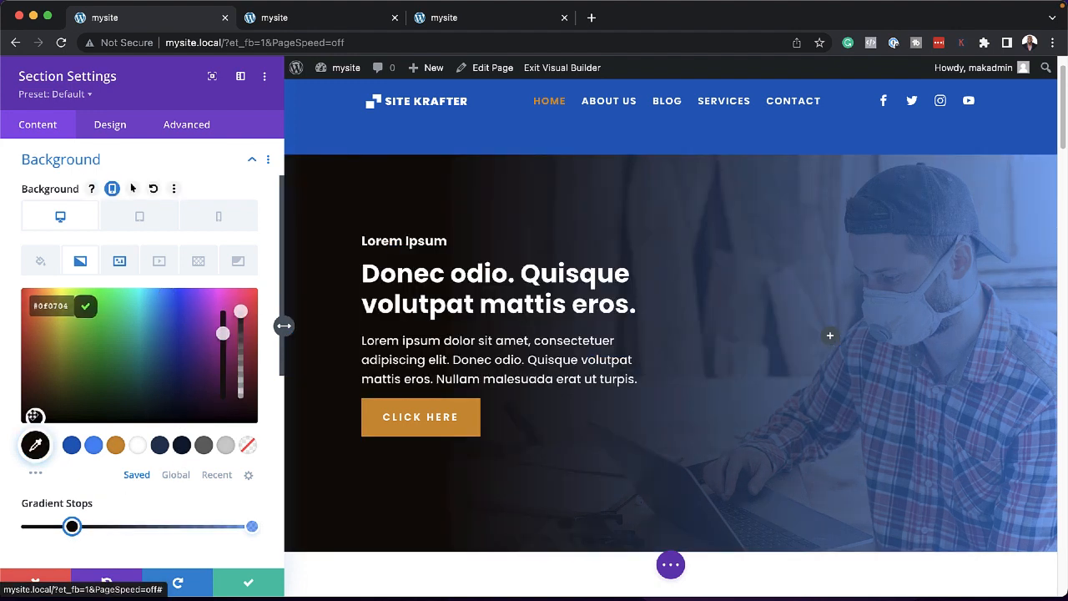
Darken the hero gradient's 20% stop to #0a0202, make its 100% stop transparent, and save the section settings
{"action": "left_click_drag", "start_coordinate": [34, 417], "coordinate": [4, 426]}
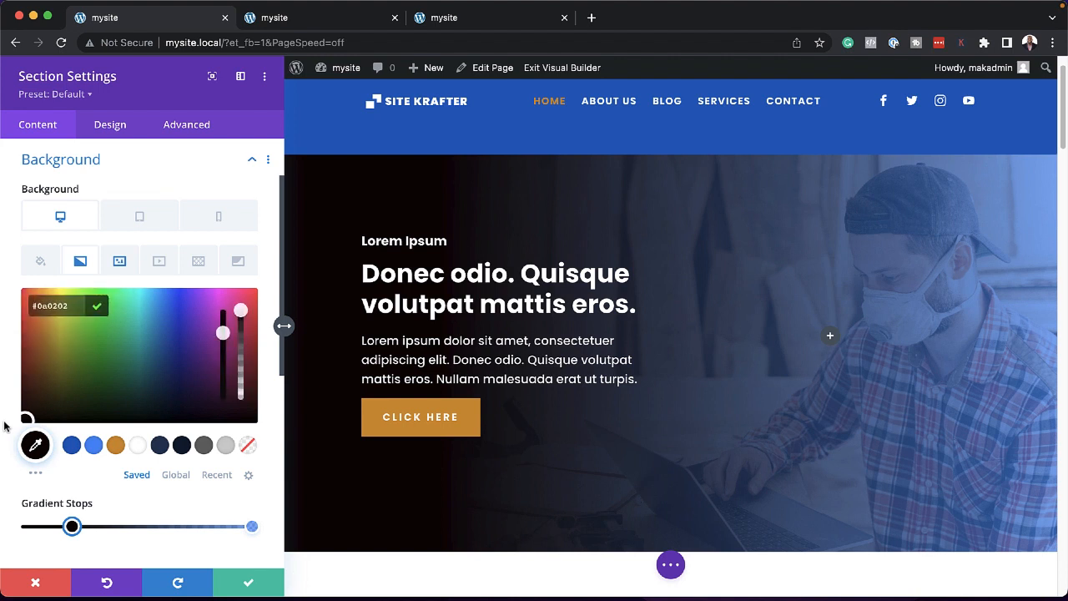
{"action": "left_click", "coordinate": [252, 526]}
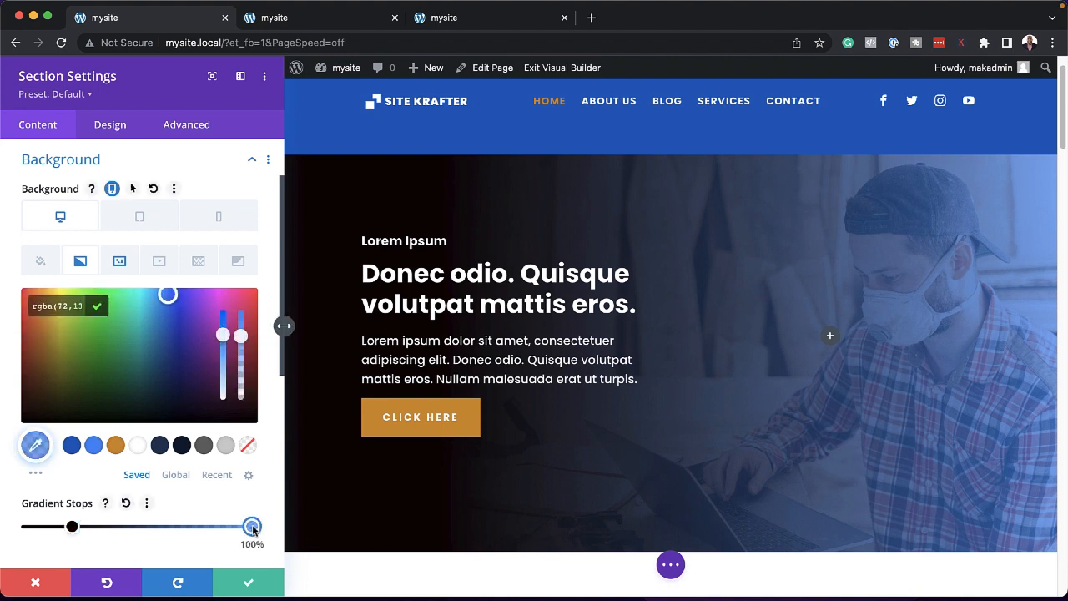
{"action": "left_click", "coordinate": [248, 447]}
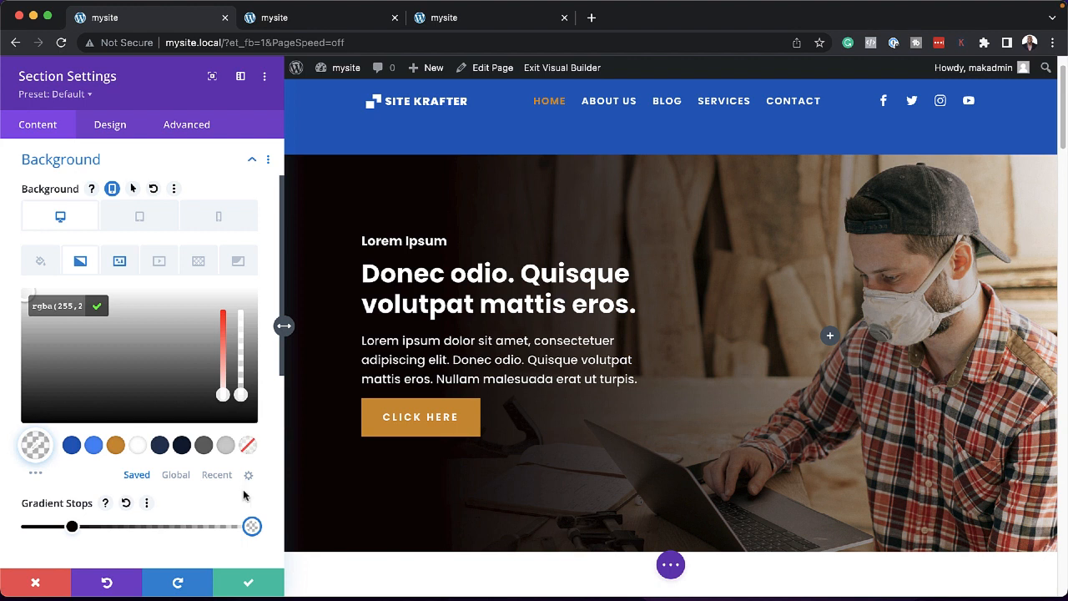
{"action": "left_click", "coordinate": [249, 583]}
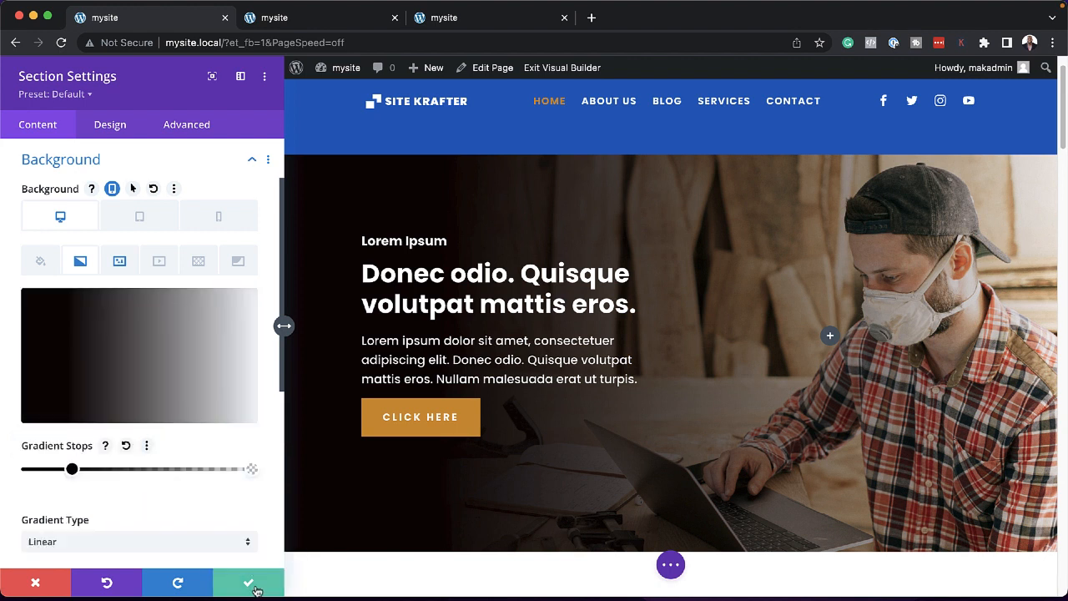
{"action": "left_click", "coordinate": [249, 583]}
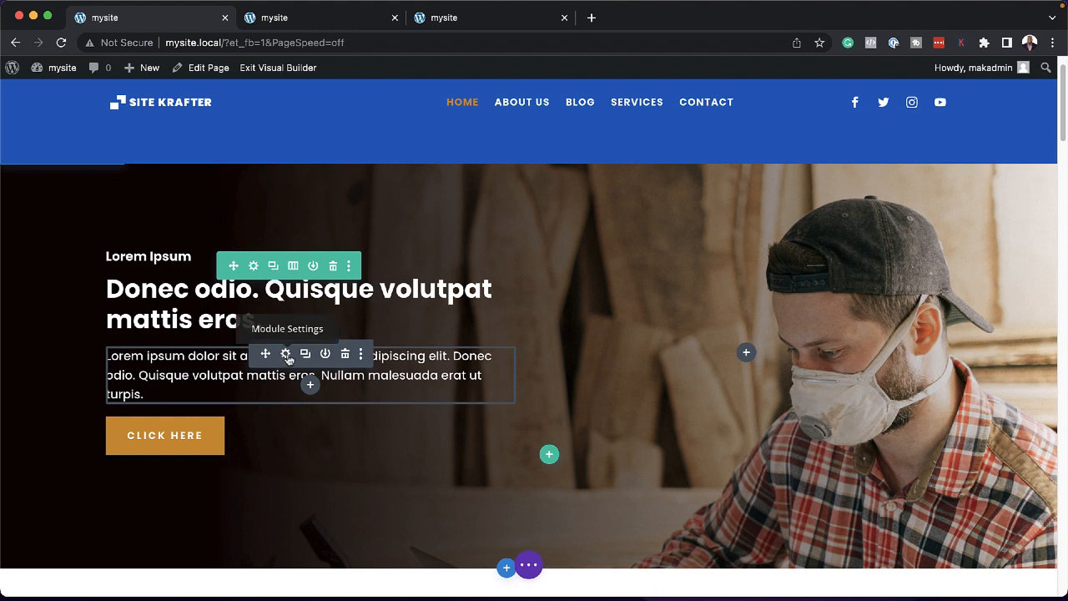
Add a short first name before "Lorem ipsum" in the hero section's paragraph text and save the module settings
{"action": "left_click", "coordinate": [285, 354]}
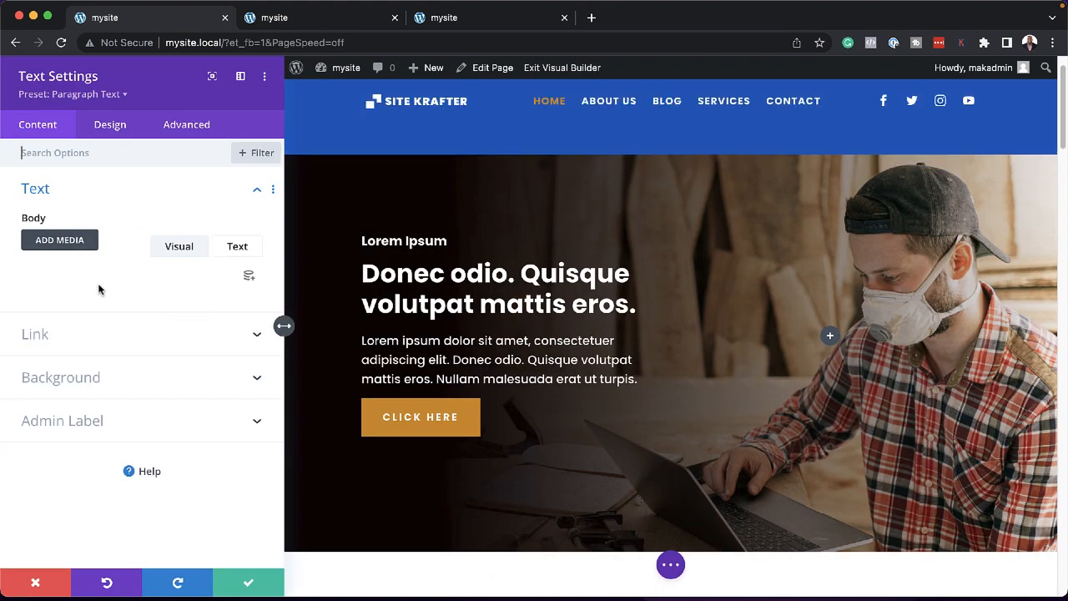
{"action": "left_click", "coordinate": [97, 341]}
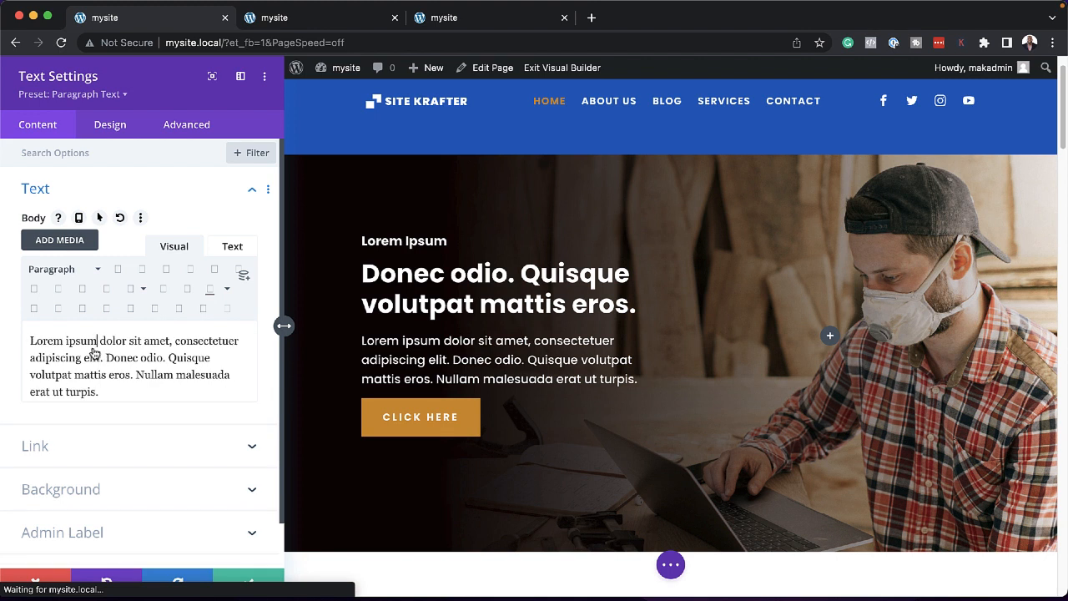
{"action": "left_click", "coordinate": [33, 340]}
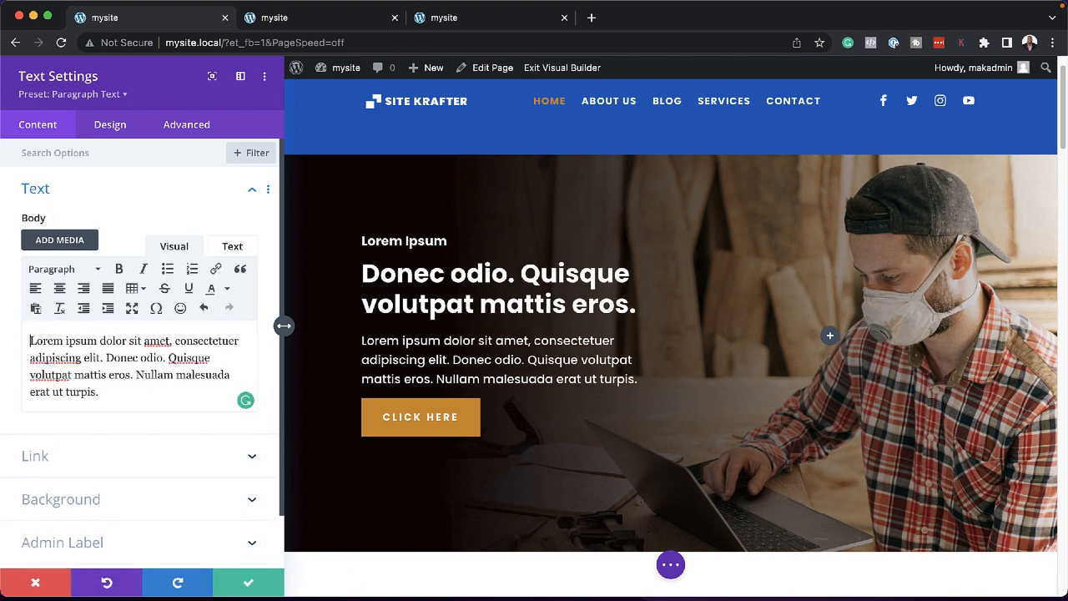
{"action": "type", "text": "Mak"}
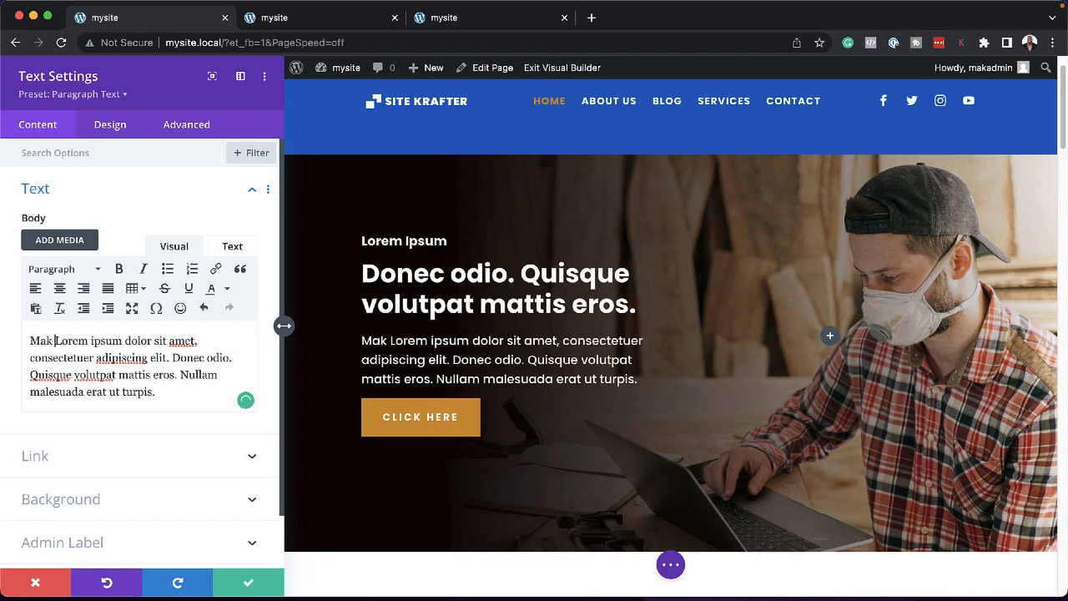
{"action": "left_click", "coordinate": [243, 580]}
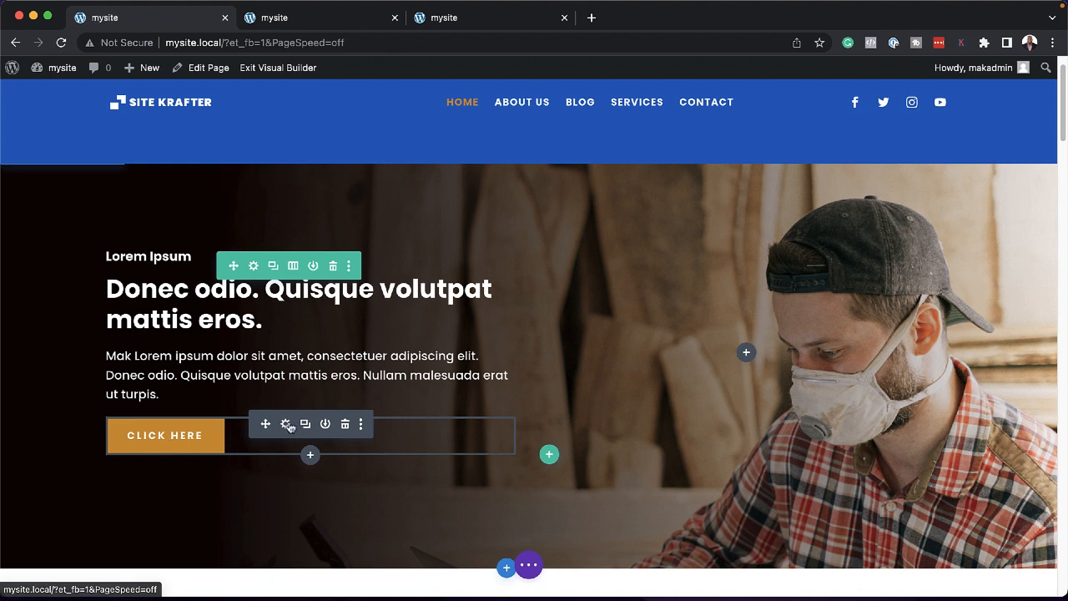
Set the hero button's text to "Start Here!" and its link URL to "#"
{"action": "left_click", "coordinate": [286, 424]}
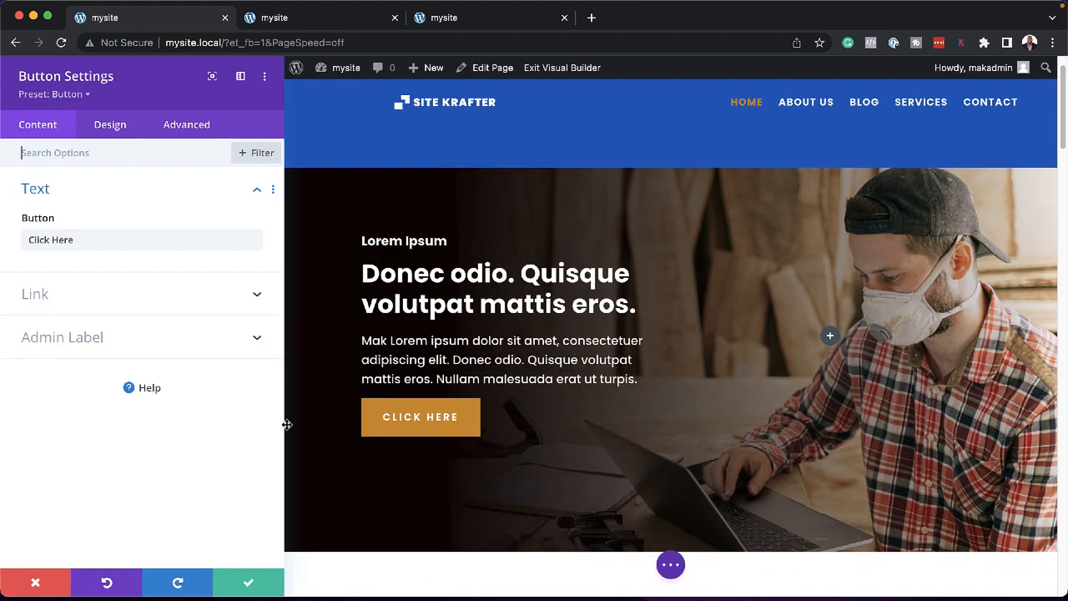
{"action": "left_click", "coordinate": [84, 241]}
{"action": "triple_click", "coordinate": [85, 241]}
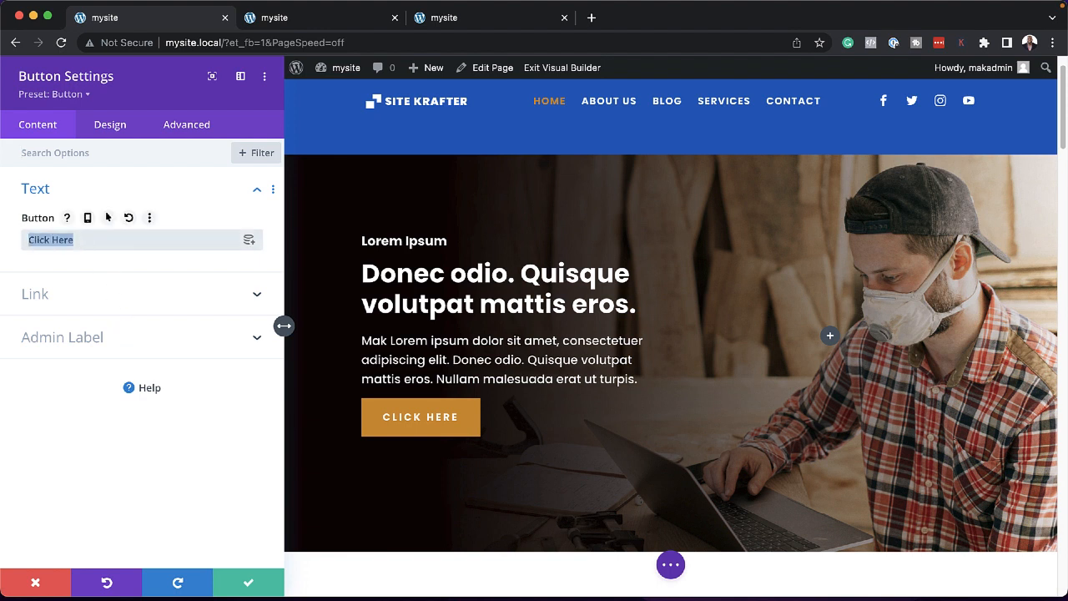
{"action": "type", "text": "Start Here!"}
{"action": "left_click", "coordinate": [45, 294]}
{"action": "left_click", "coordinate": [46, 293]}
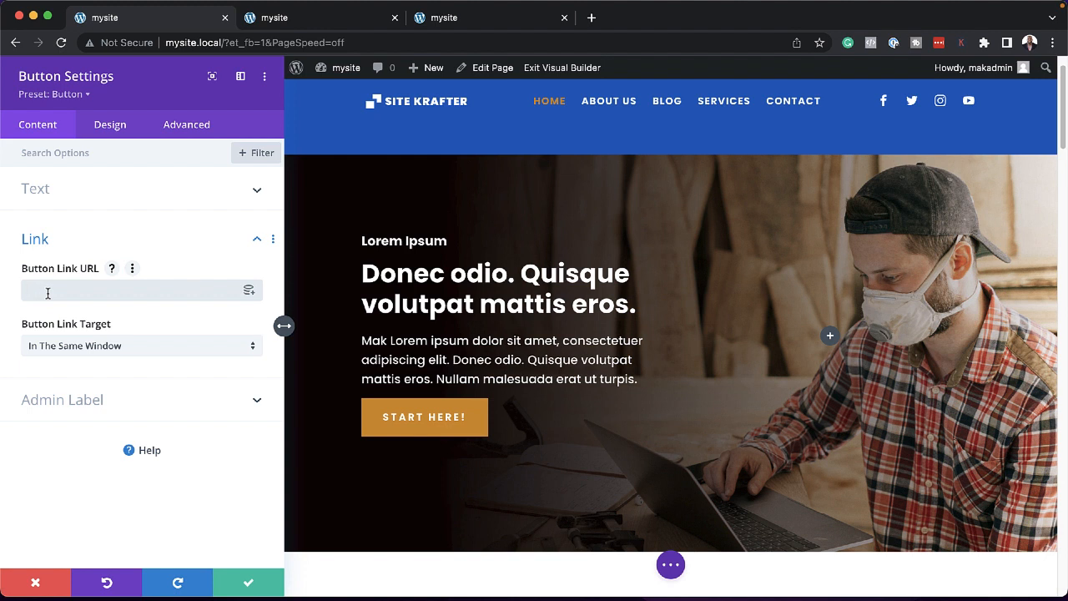
{"action": "type", "text": "#"}
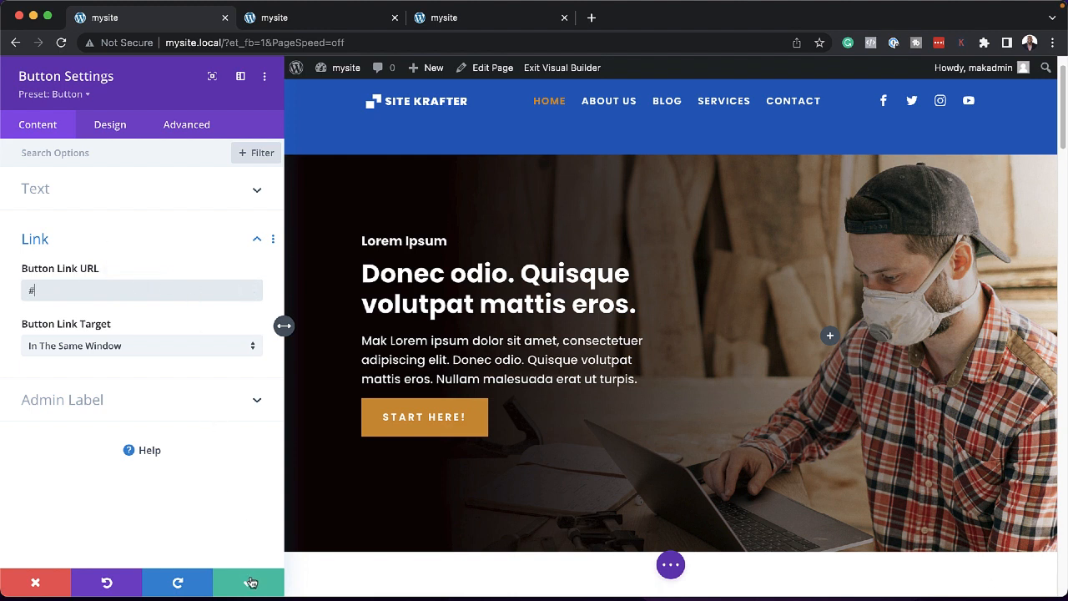
Try the light blue swatch as the hero button's background colour and return it to orange #d18f1d
{"action": "left_click", "coordinate": [121, 128]}
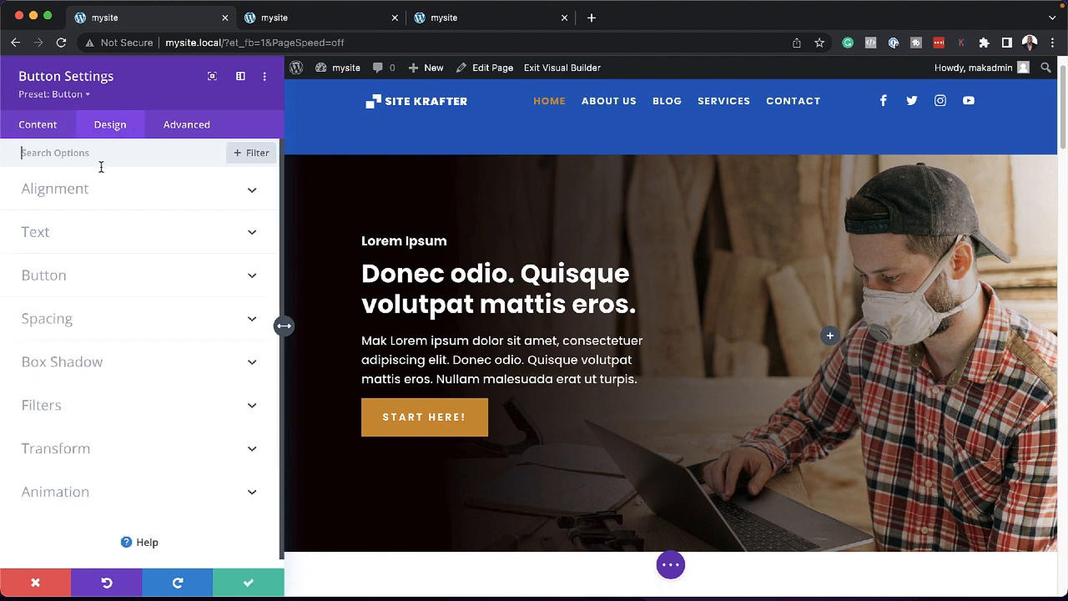
{"action": "left_click", "coordinate": [69, 276]}
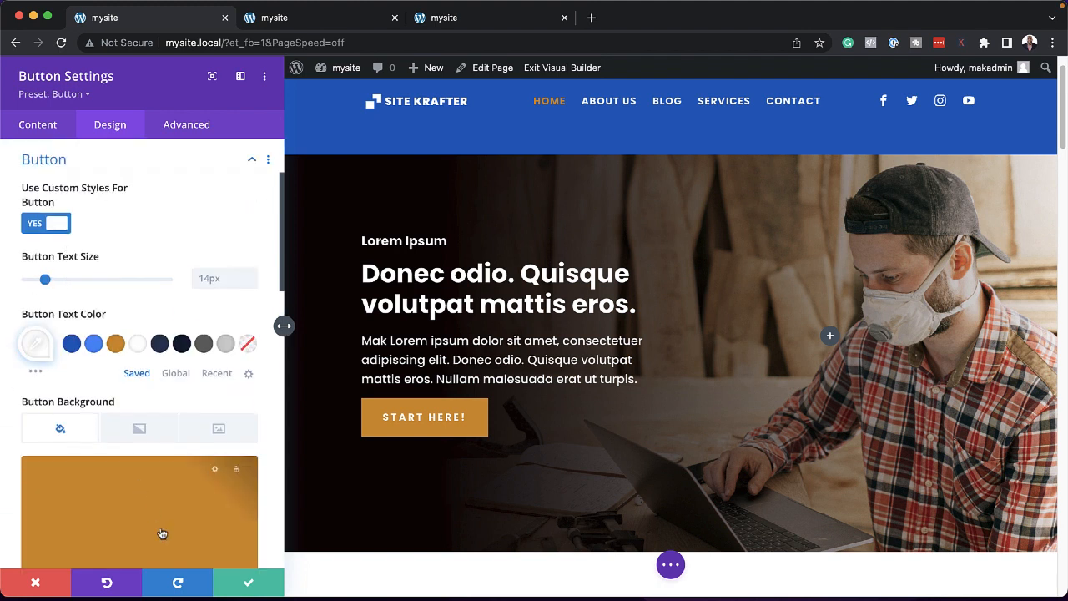
{"action": "scroll", "coordinate": [172, 519], "scroll_direction": "down", "scroll_amount": 2}
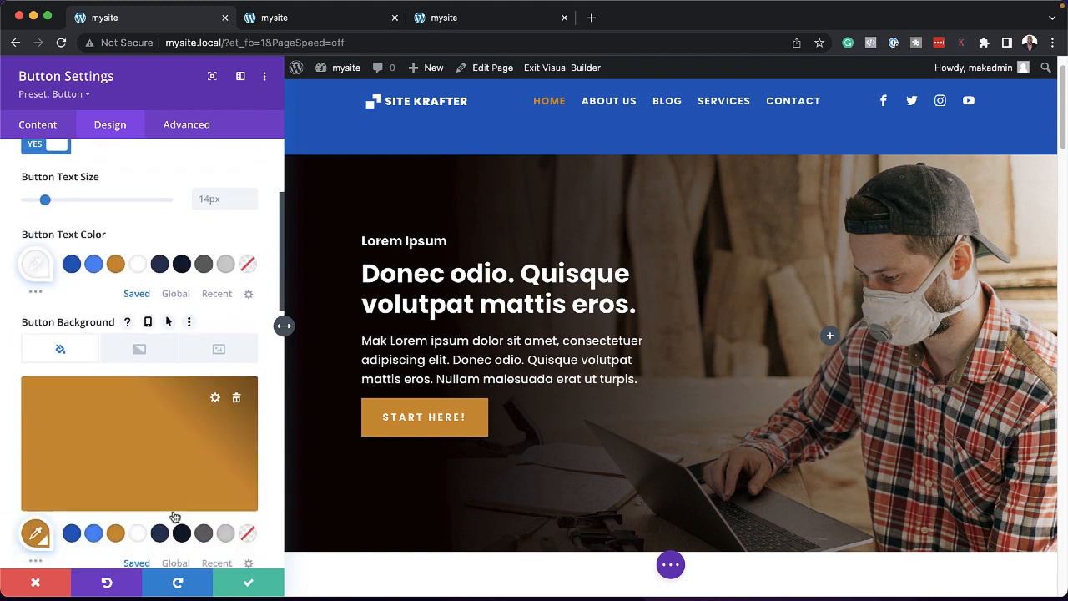
{"action": "left_click", "coordinate": [92, 533]}
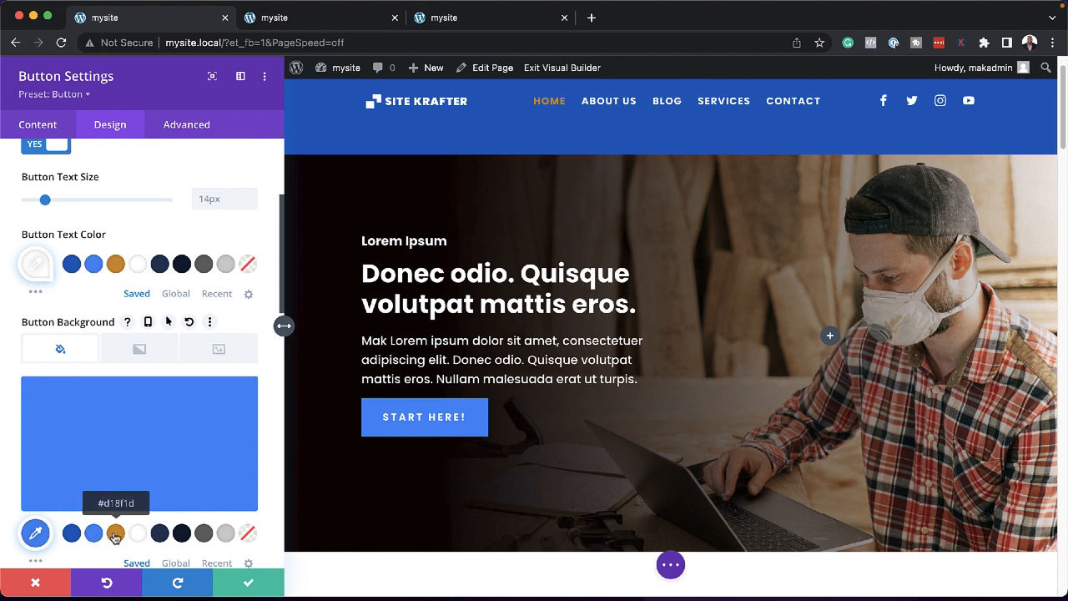
{"action": "left_click", "coordinate": [115, 534]}
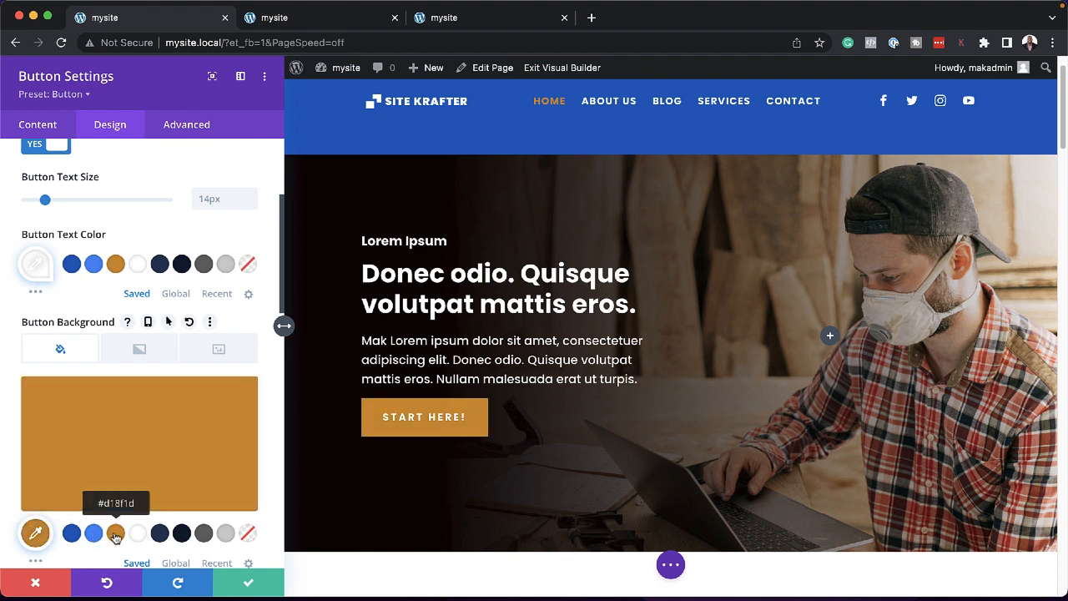
Apply the hero button's settings and save the page
{"action": "left_click", "coordinate": [252, 585]}
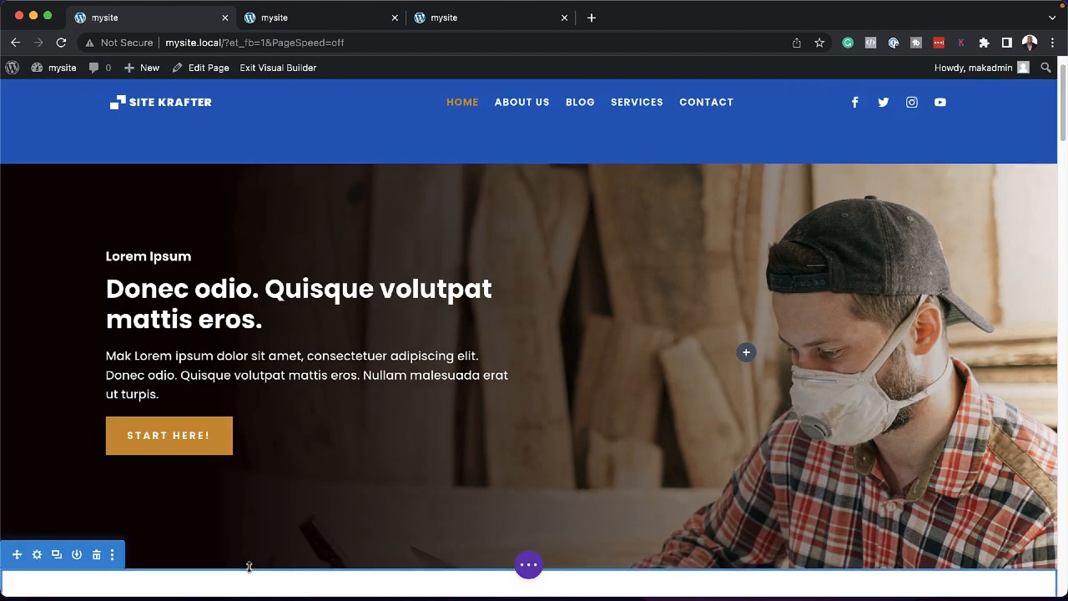
{"action": "key", "text": "super+s"}
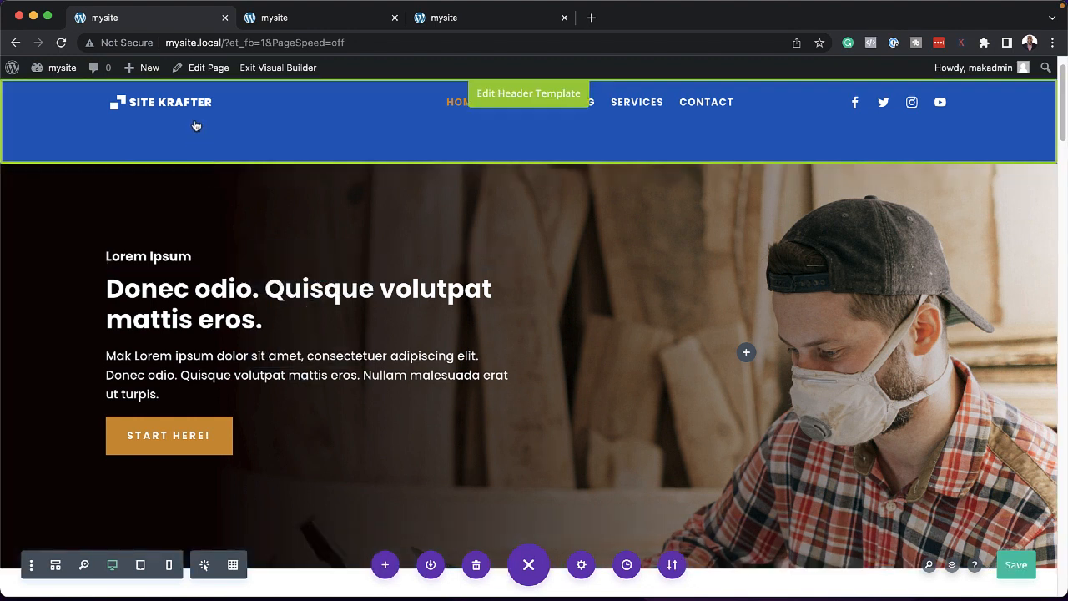
Open the header template for editing and set its section's sticky background colour to the lighter of the two dark navy swatches
{"action": "left_click", "coordinate": [514, 96]}
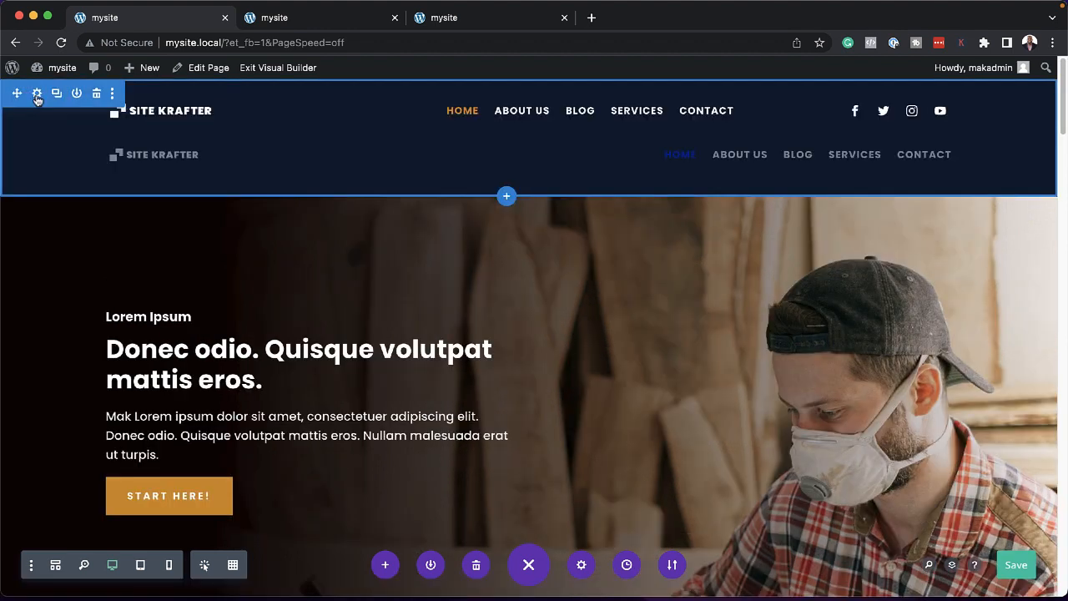
{"action": "left_click", "coordinate": [36, 96]}
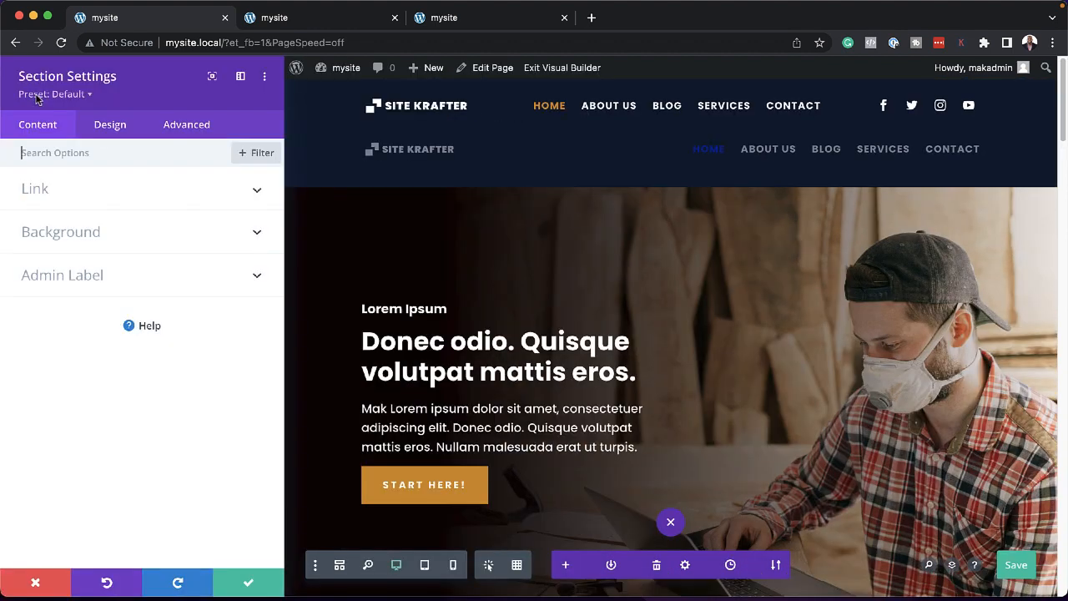
{"action": "left_click", "coordinate": [64, 234]}
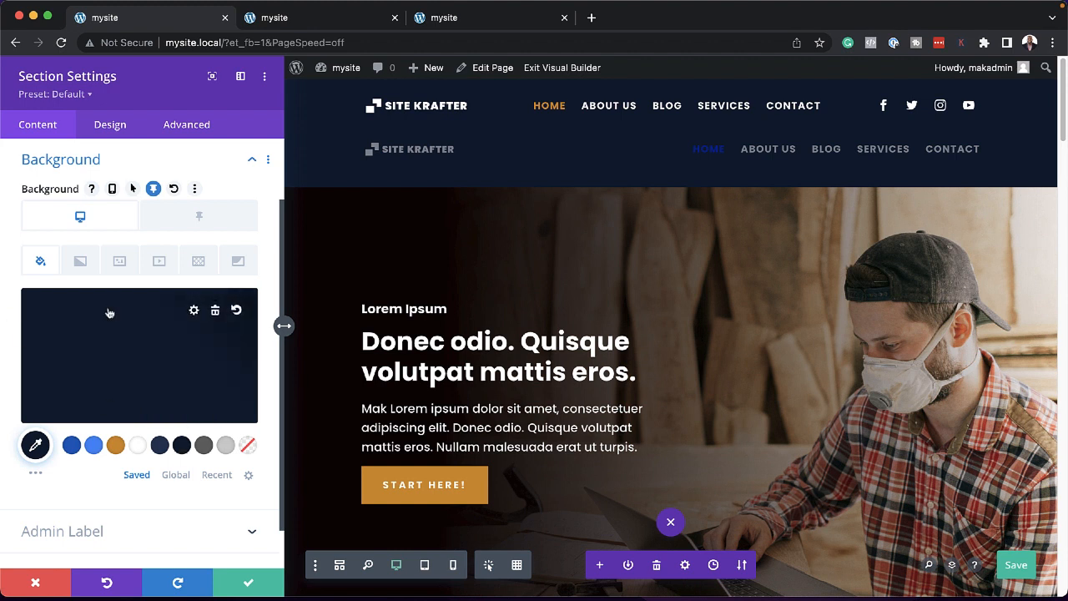
{"action": "left_click", "coordinate": [208, 219]}
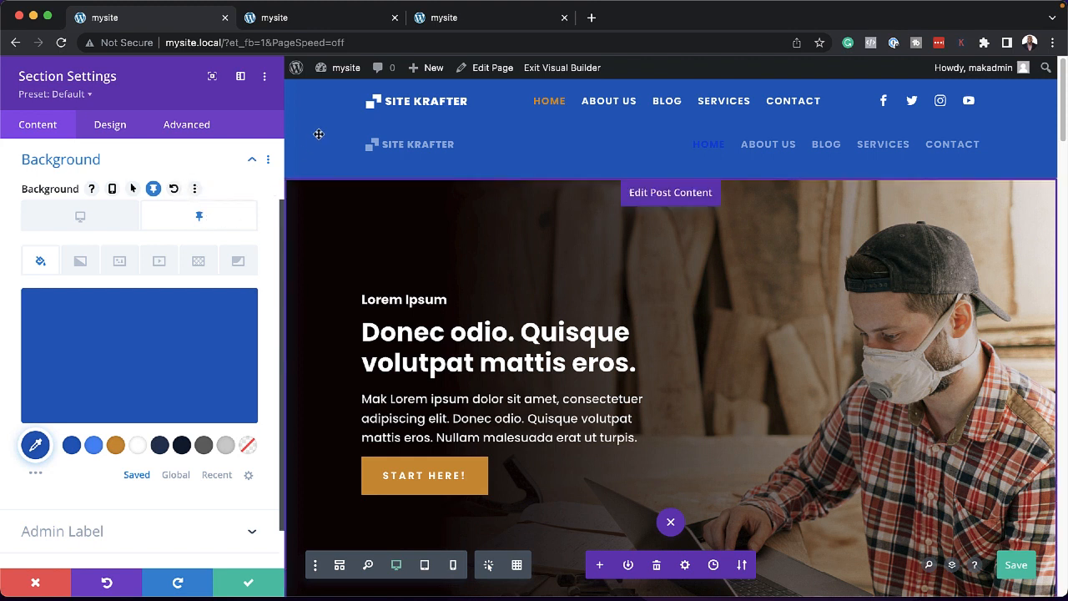
{"action": "left_click", "coordinate": [205, 447]}
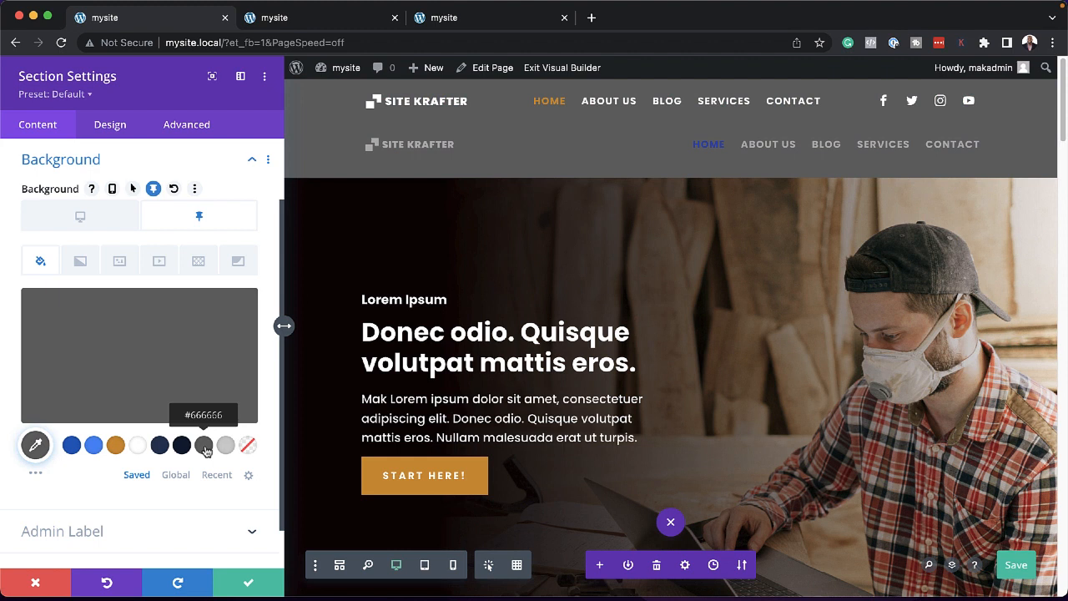
{"action": "left_click", "coordinate": [161, 447]}
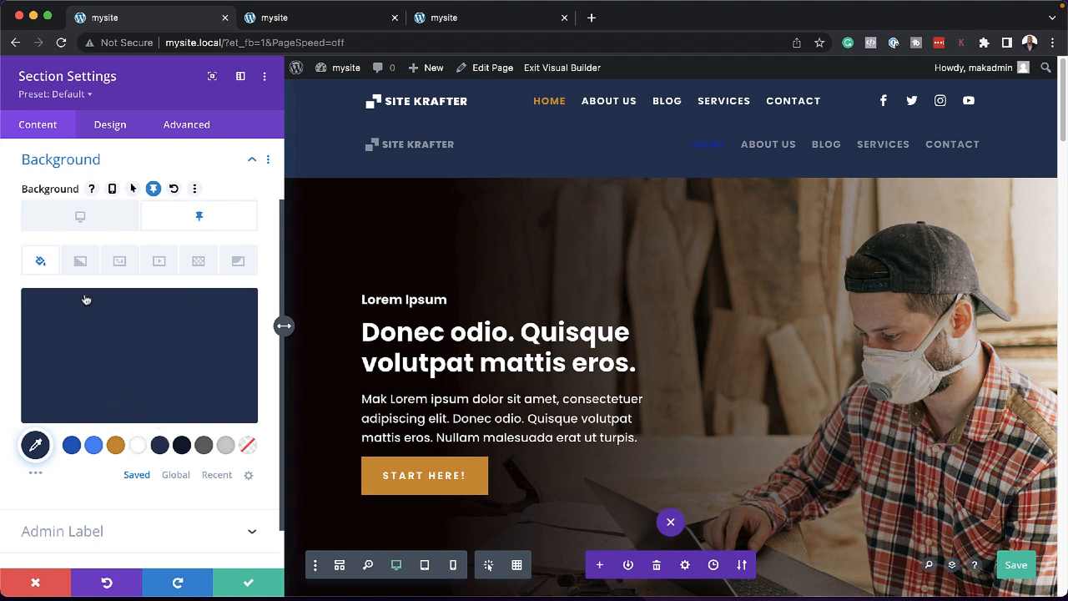
{"action": "left_click", "coordinate": [249, 586]}
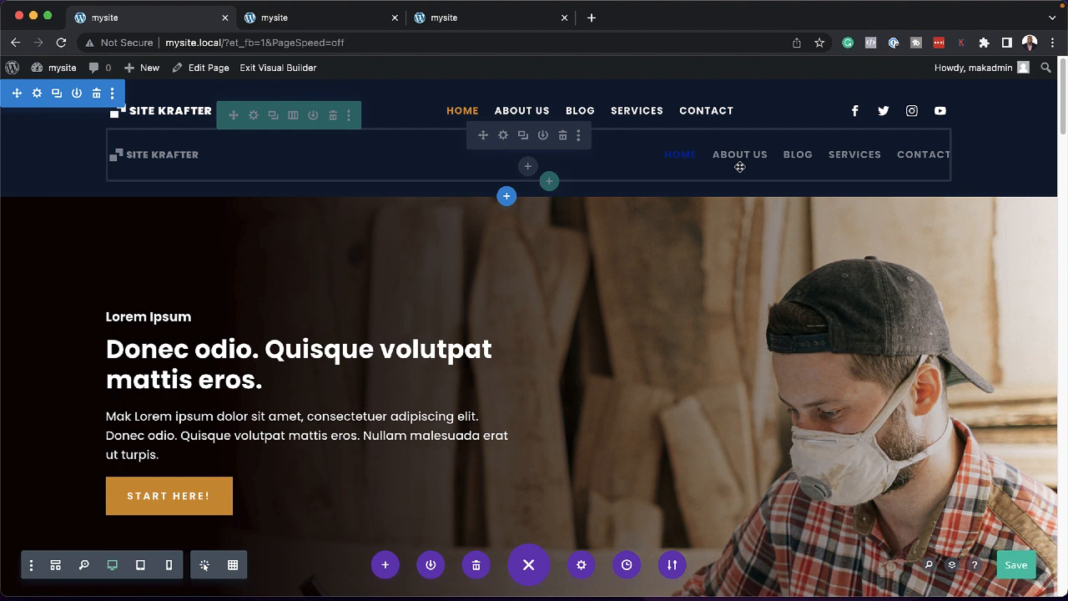
Set the active link colour of the header's lower menu to white #ffffff and save the menu settings
{"action": "left_click", "coordinate": [503, 136]}
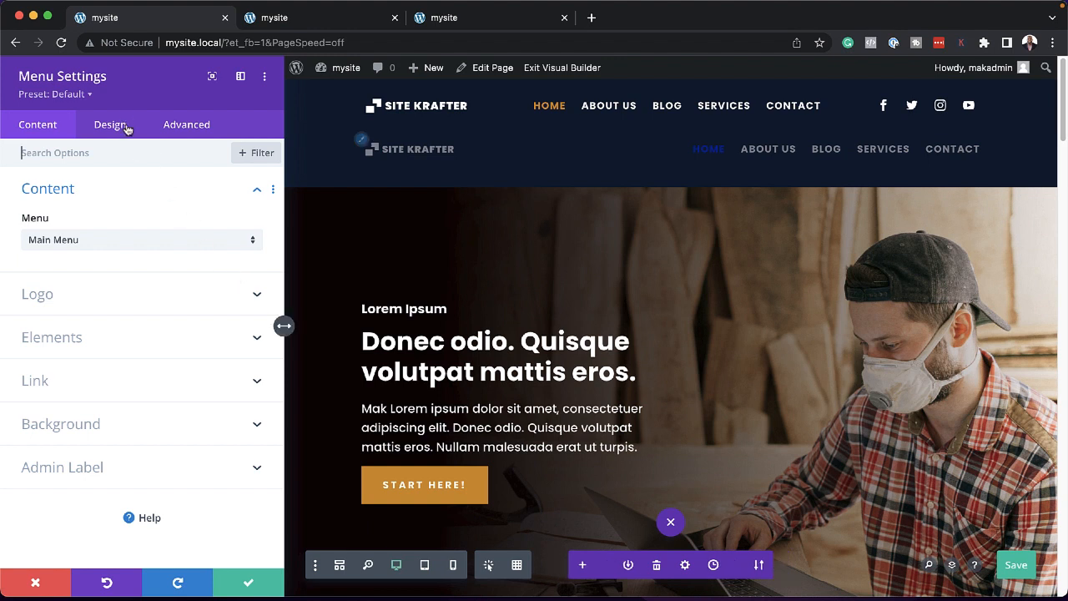
{"action": "left_click", "coordinate": [110, 124]}
{"action": "left_click", "coordinate": [75, 233]}
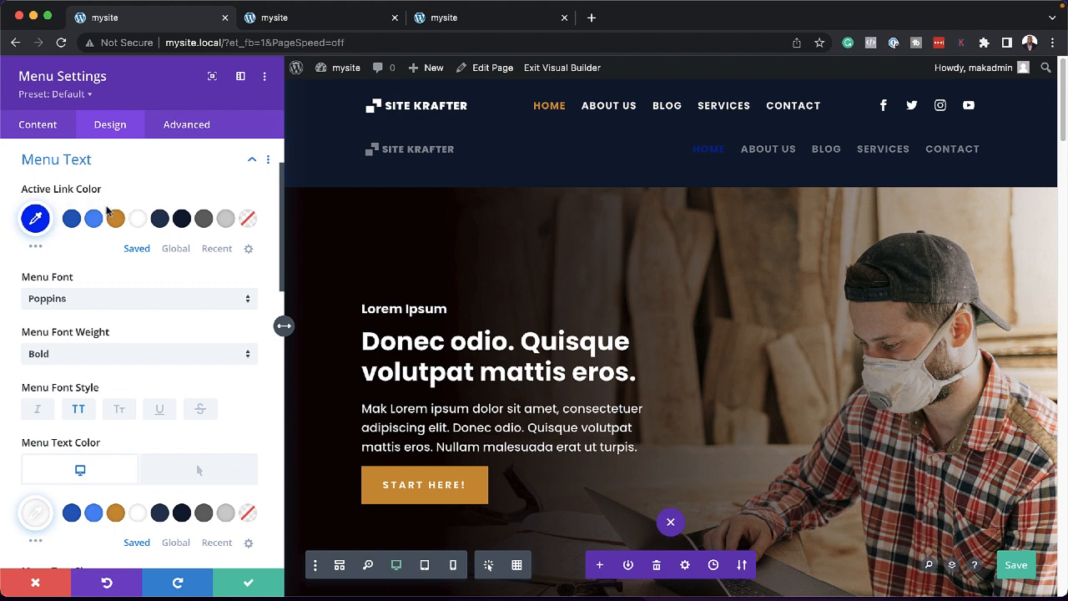
{"action": "left_click", "coordinate": [96, 222]}
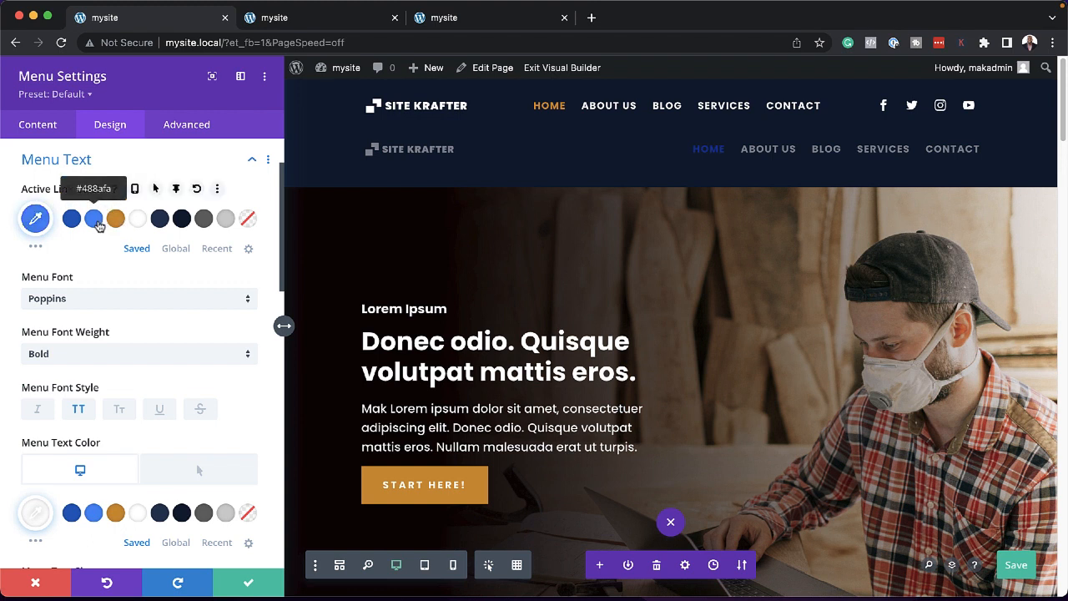
{"action": "left_click", "coordinate": [116, 221]}
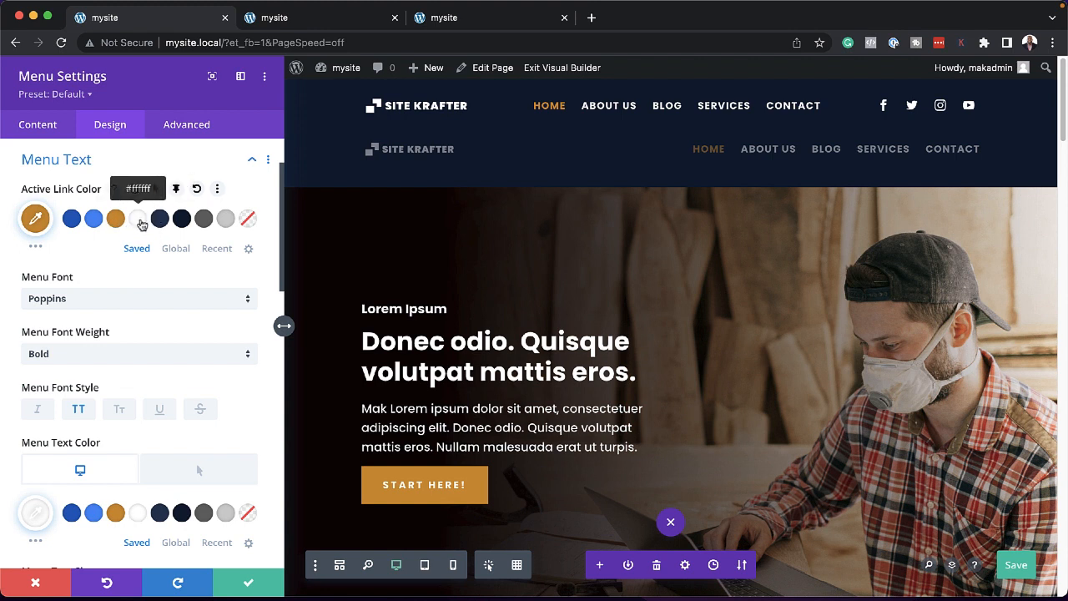
{"action": "left_click", "coordinate": [138, 220]}
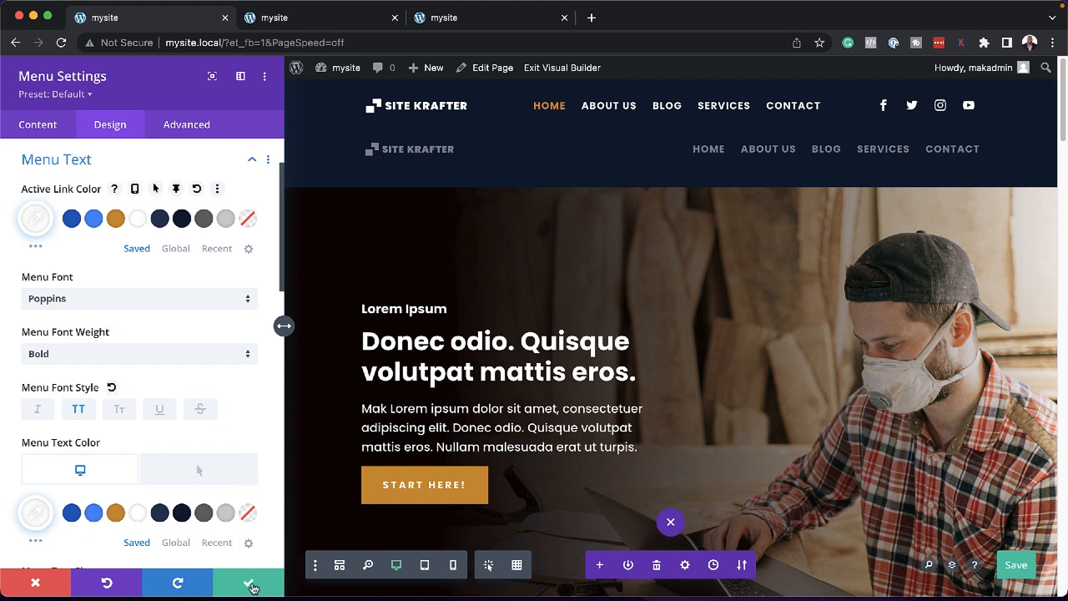
{"action": "left_click", "coordinate": [249, 584]}
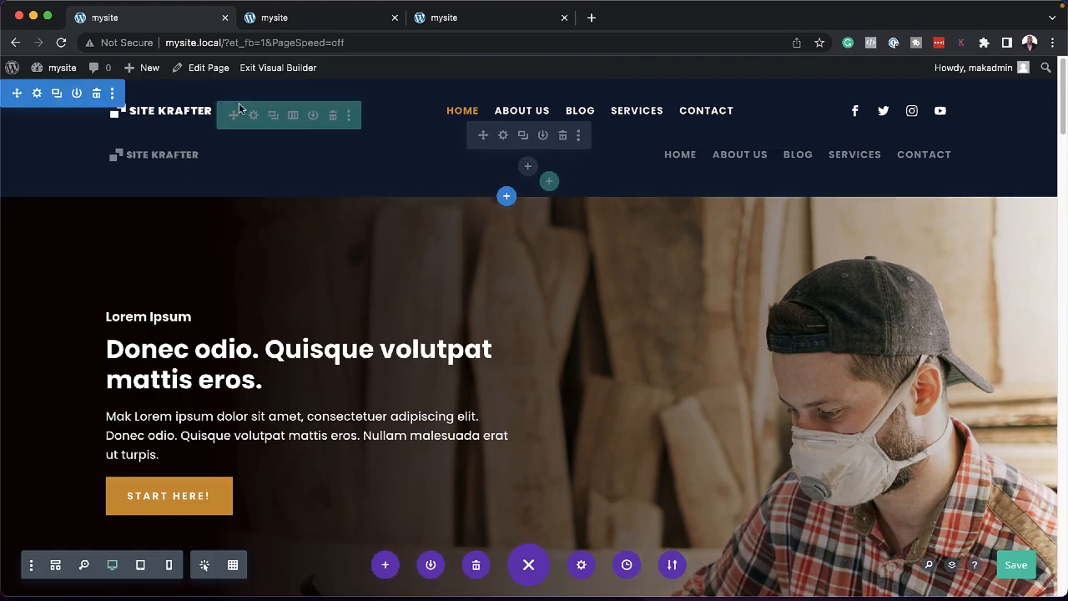
Inspect the image settings of the header's upper logo, save the page and close the settings
{"action": "left_click", "coordinate": [177, 109]}
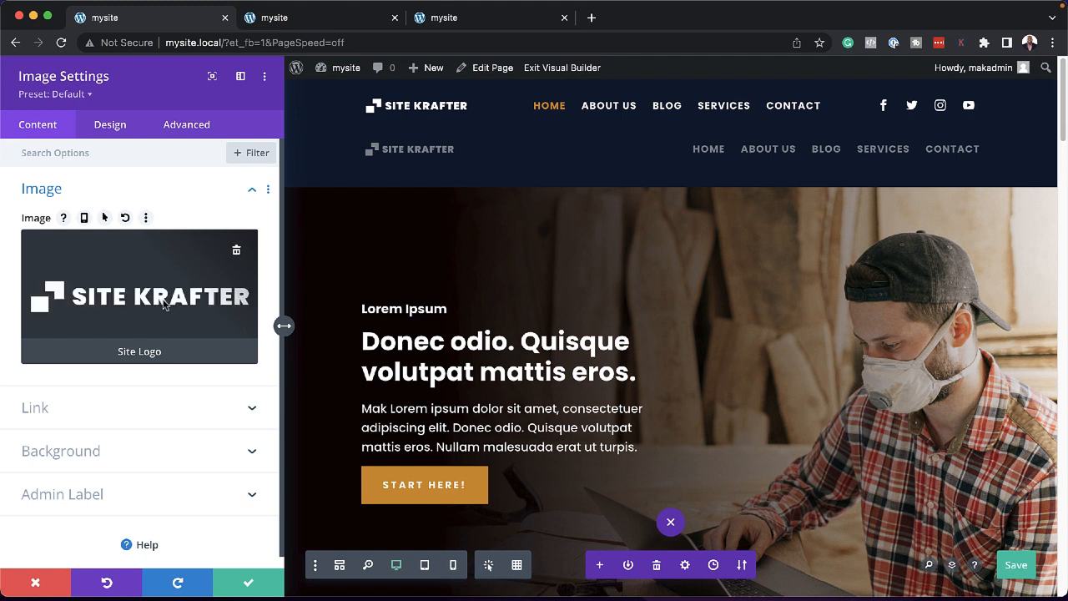
{"action": "key", "text": "super+s"}
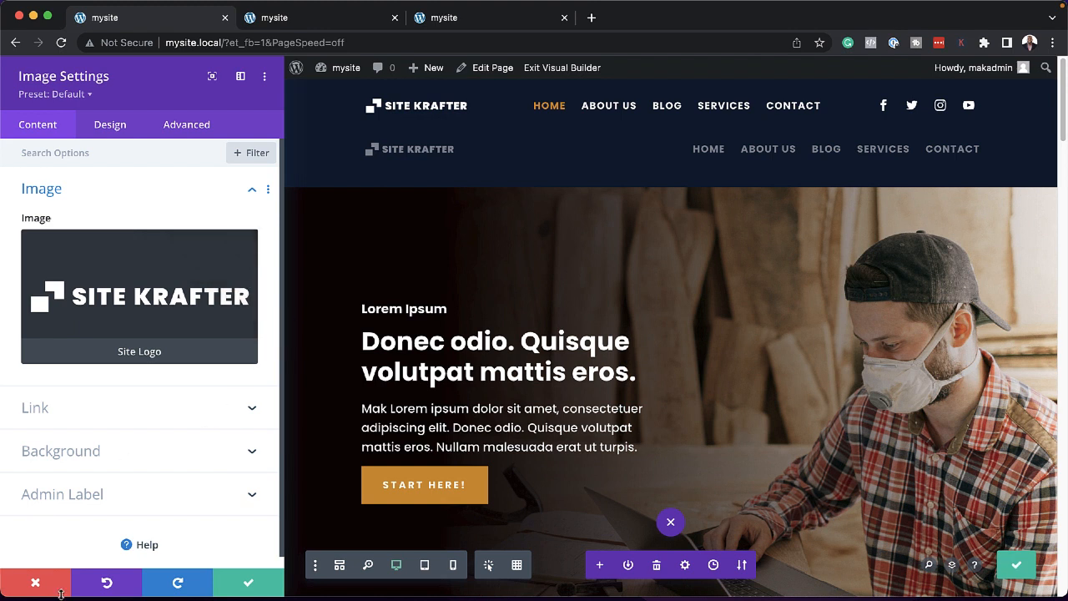
{"action": "left_click", "coordinate": [35, 582]}
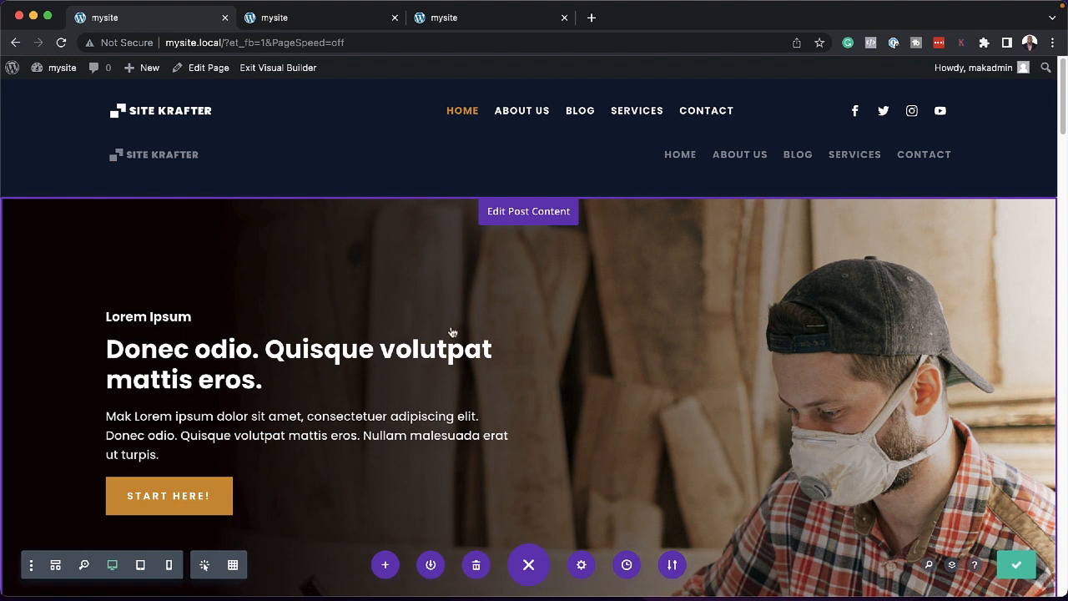
Try orange #d18f1d as the camera blurb's icon colour and the darkest navy swatch as its icon background colour
{"action": "scroll", "coordinate": [450, 328], "scroll_direction": "down", "scroll_amount": 5}
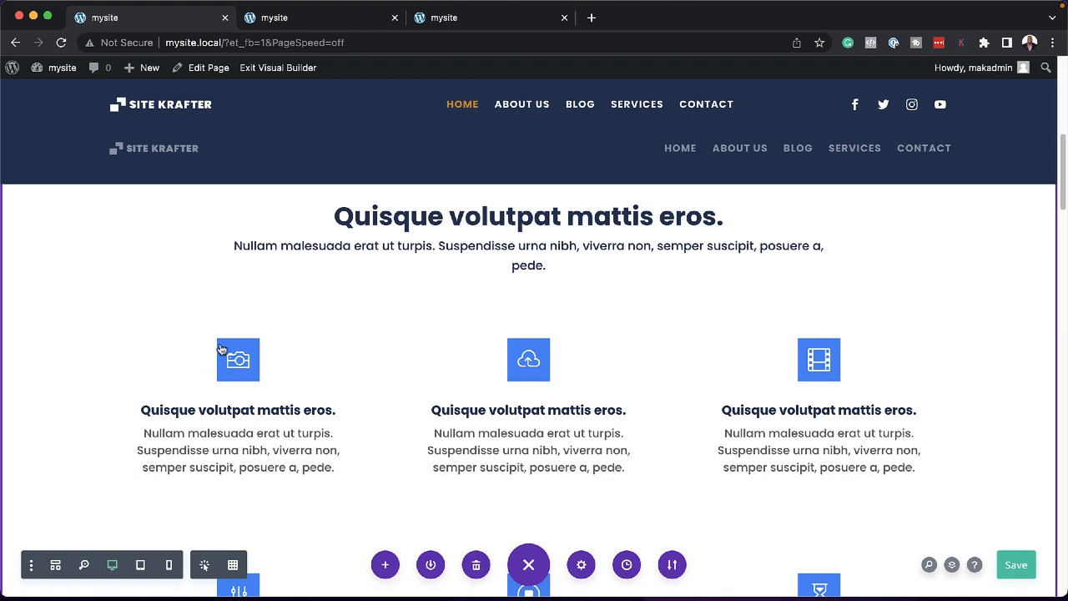
{"action": "left_click", "coordinate": [298, 369]}
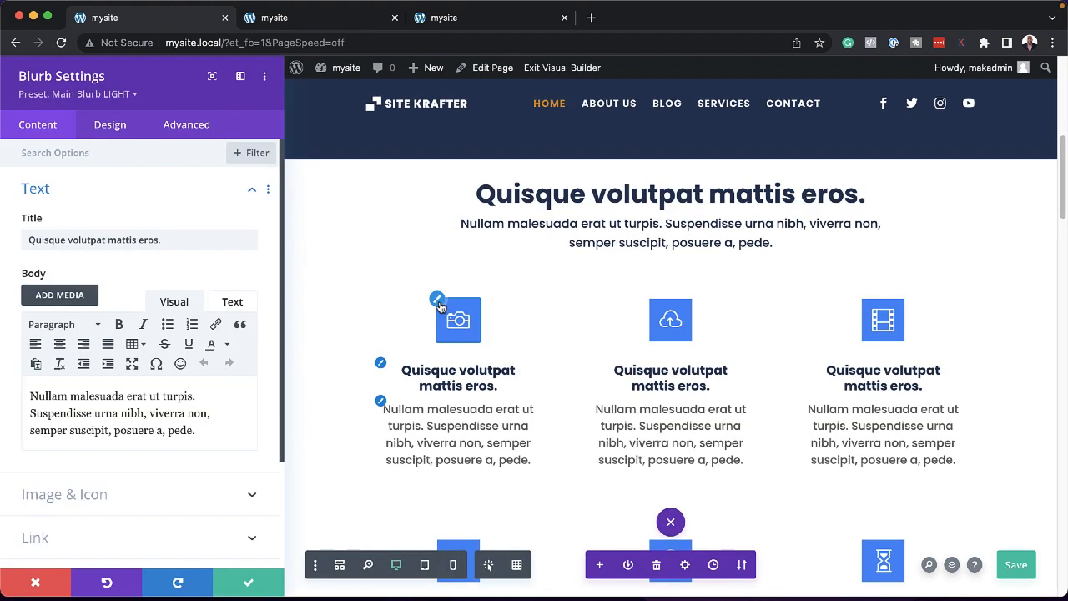
{"action": "left_click", "coordinate": [438, 302]}
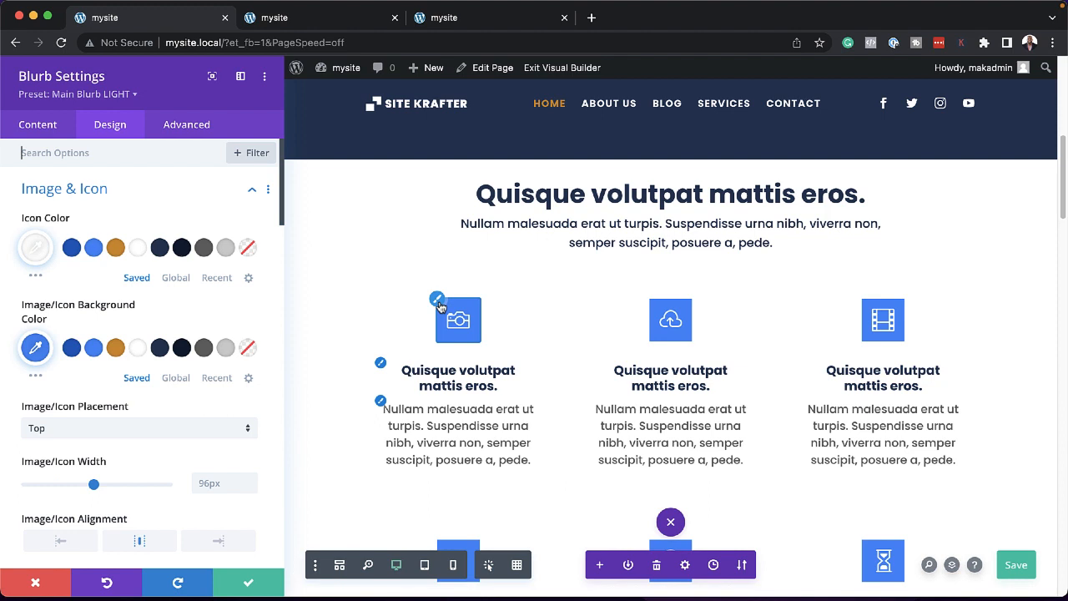
{"action": "left_click", "coordinate": [116, 249]}
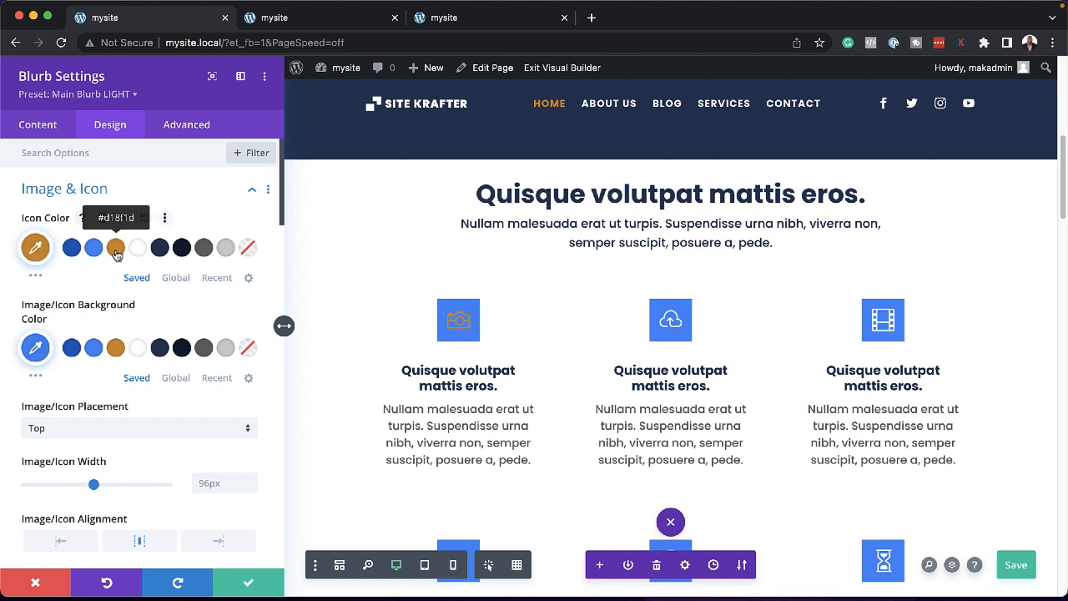
{"action": "left_click", "coordinate": [181, 348]}
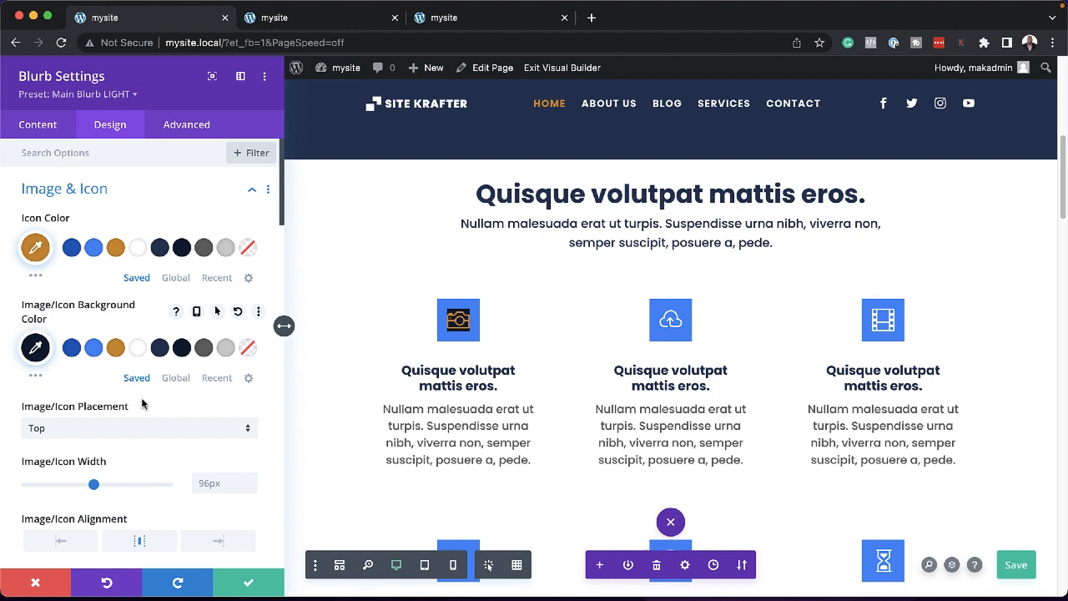
Try the darkest navy swatch as the camera blurb's icon border colour and discard the blurb's changes
{"action": "scroll", "coordinate": [143, 404], "scroll_direction": "down", "scroll_amount": 2}
{"action": "scroll", "coordinate": [143, 404], "scroll_direction": "down", "scroll_amount": 9}
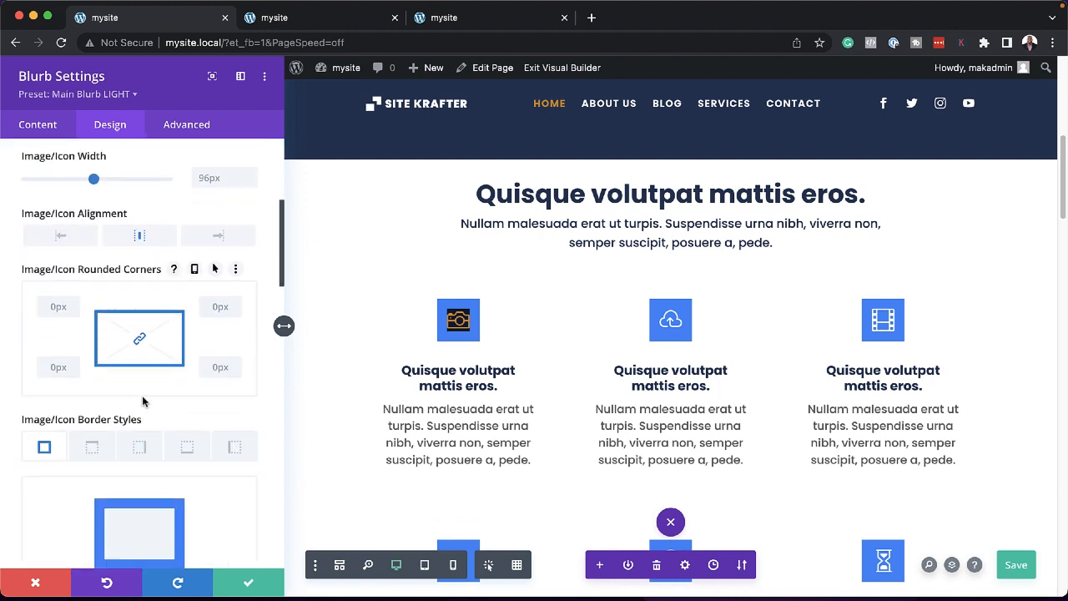
{"action": "scroll", "coordinate": [142, 393], "scroll_direction": "down", "scroll_amount": 3}
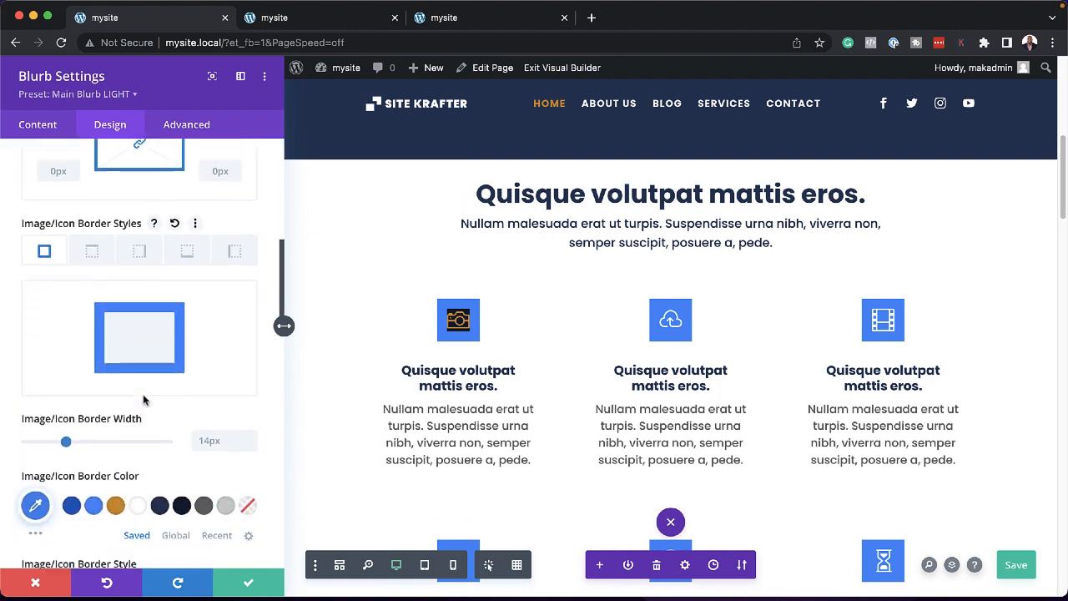
{"action": "left_click", "coordinate": [181, 496]}
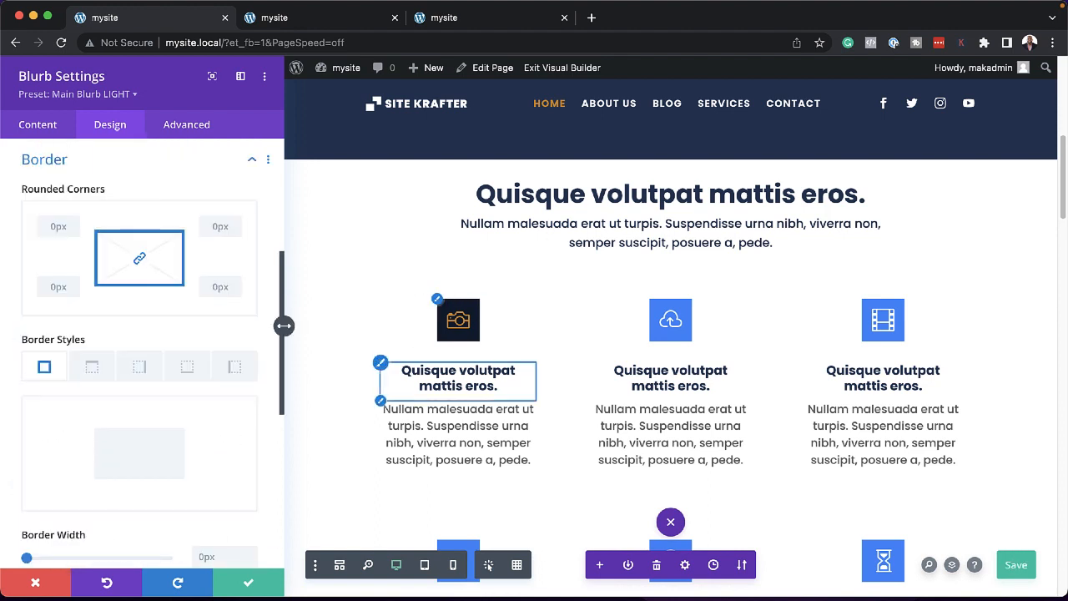
{"action": "left_click", "coordinate": [36, 583]}
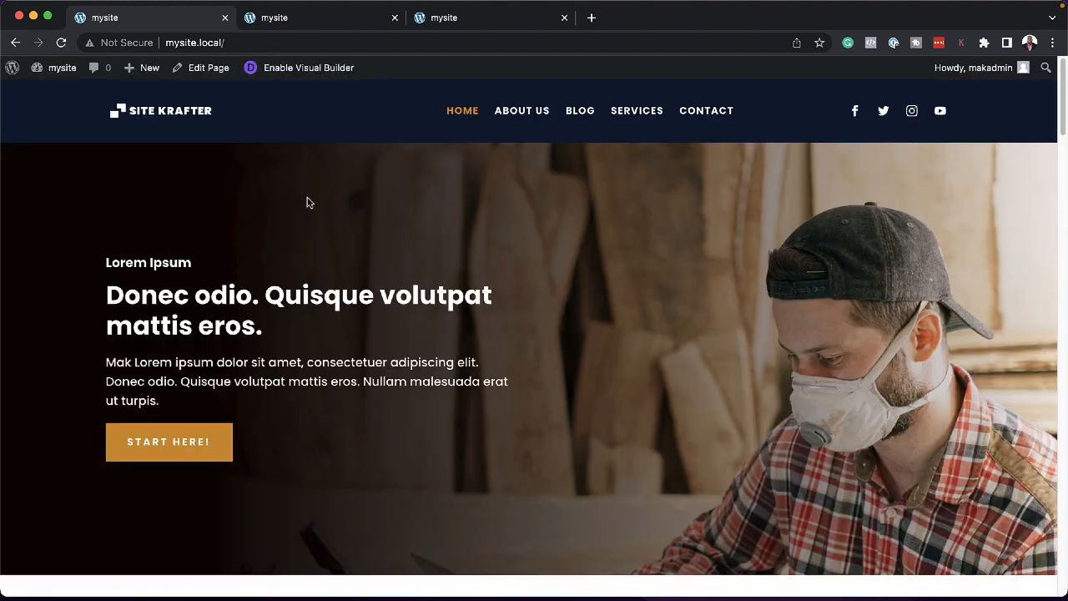
Check the header's sticky background colour on the published homepage while moving away from and back to the page's start
{"action": "scroll", "coordinate": [738, 331], "scroll_direction": "down", "scroll_amount": 2}
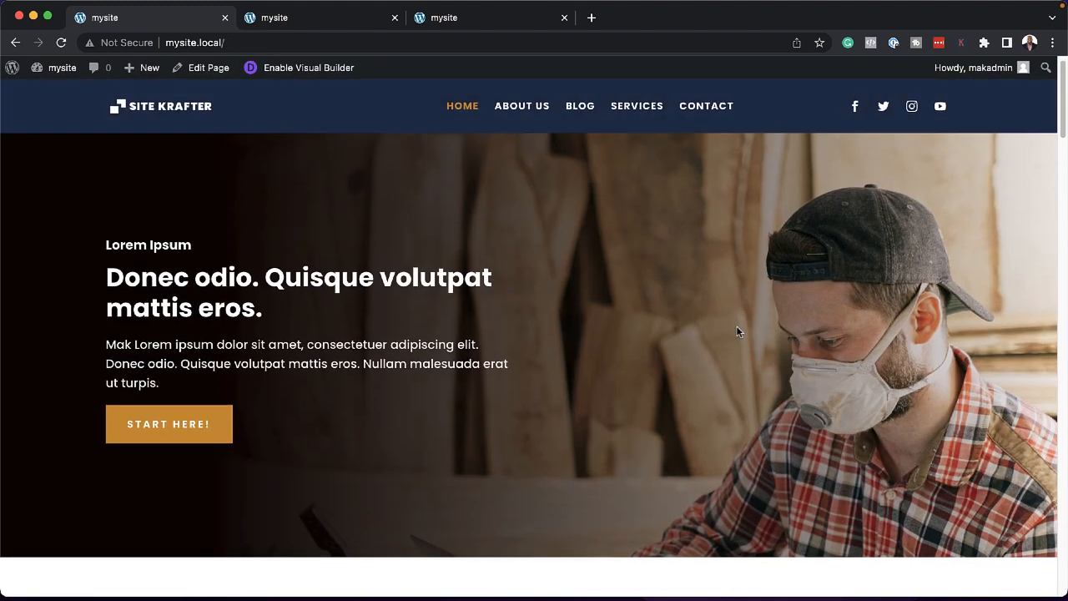
{"action": "scroll", "coordinate": [738, 334], "scroll_direction": "up", "scroll_amount": 2}
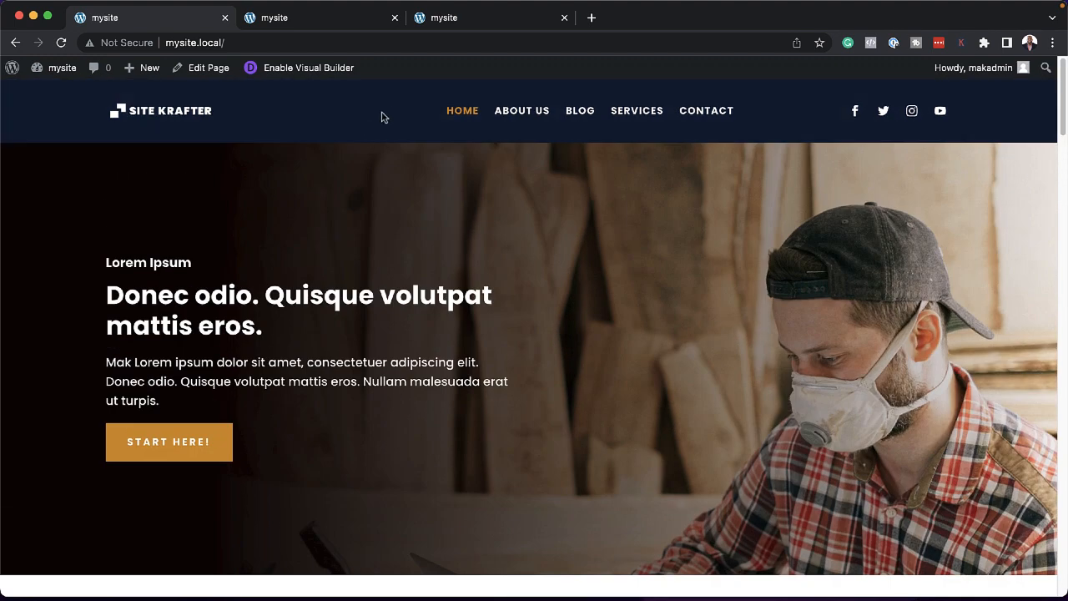
{"action": "scroll", "coordinate": [614, 359], "scroll_direction": "down", "scroll_amount": 5}
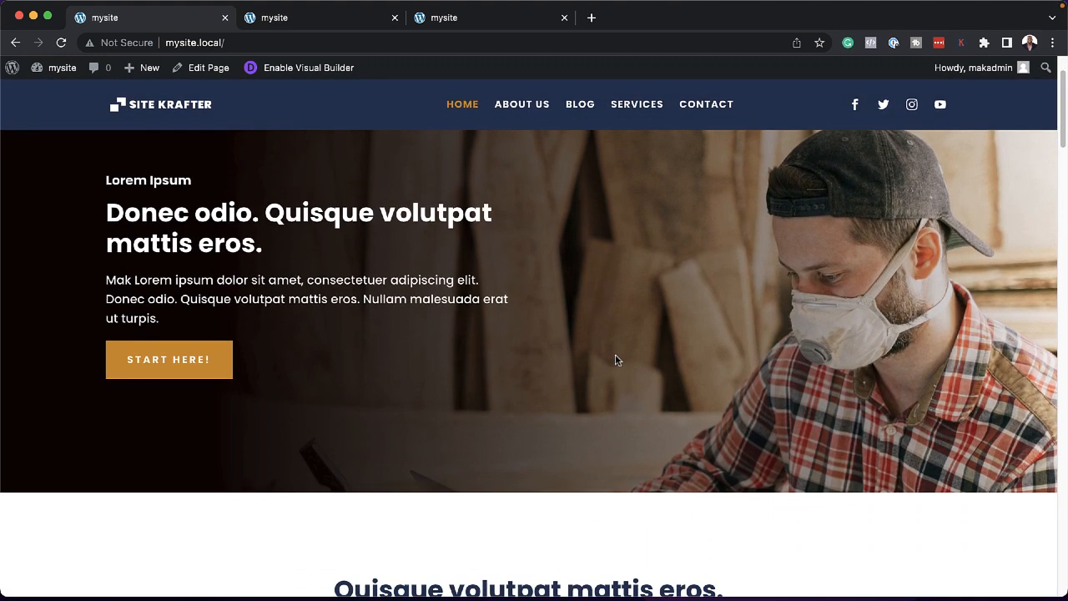
{"action": "scroll", "coordinate": [615, 359], "scroll_direction": "down", "scroll_amount": 2}
{"action": "scroll", "coordinate": [615, 354], "scroll_direction": "up", "scroll_amount": 6}
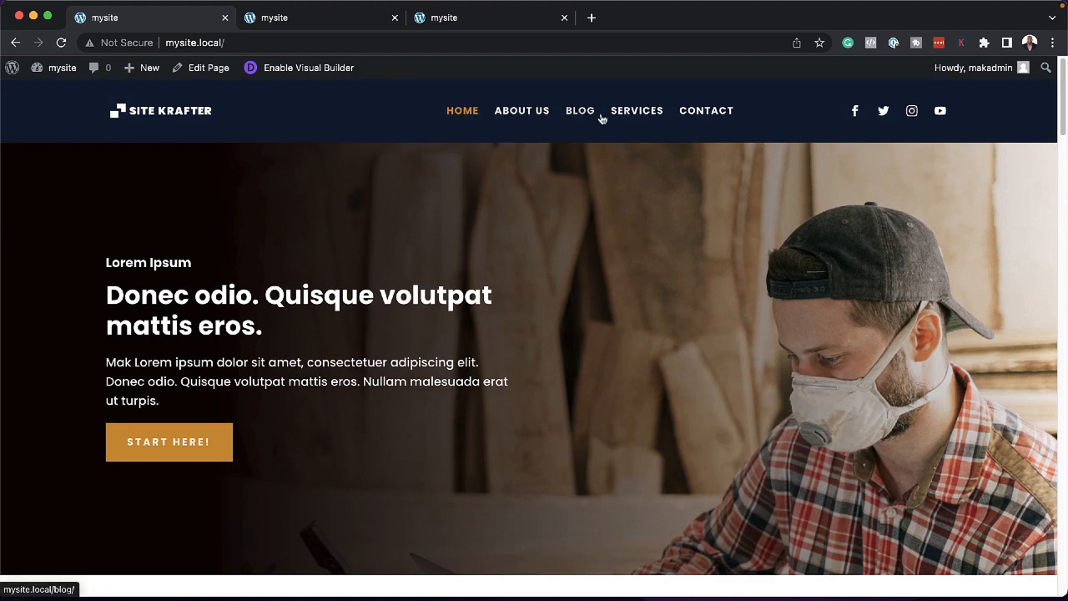
Open the About Us page in the Visual Builder and delete its Page Headings section through the layers view
{"action": "left_click", "coordinate": [522, 114]}
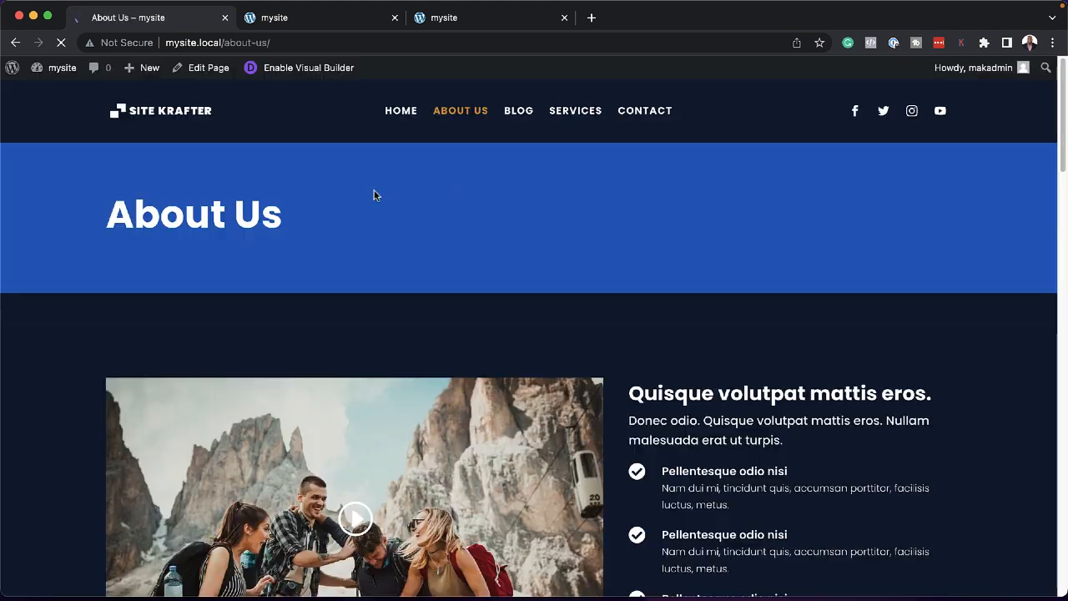
{"action": "left_click", "coordinate": [328, 73]}
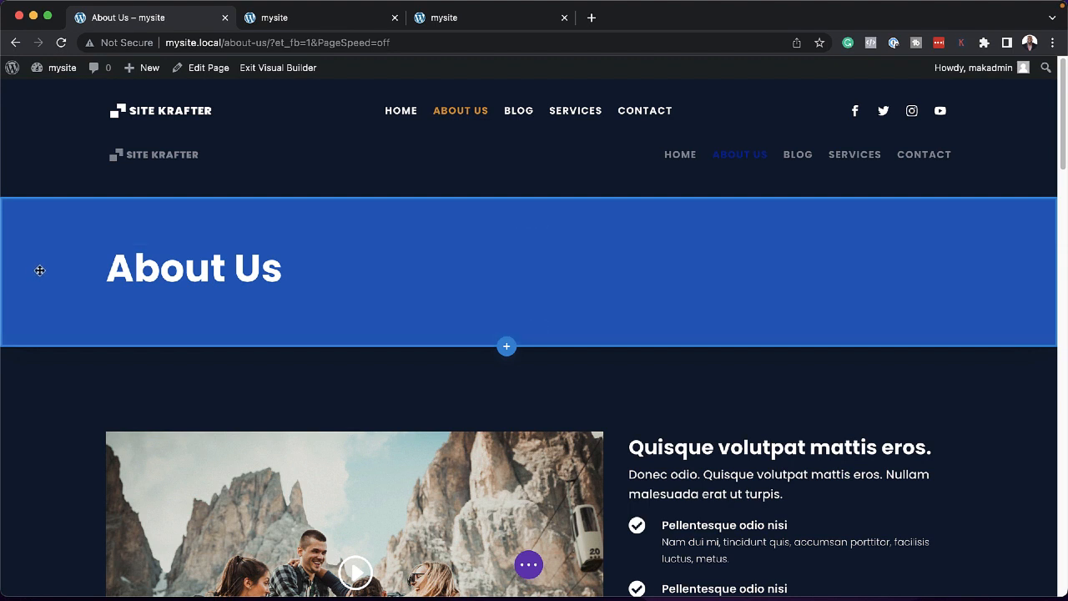
{"action": "left_click", "coordinate": [529, 566]}
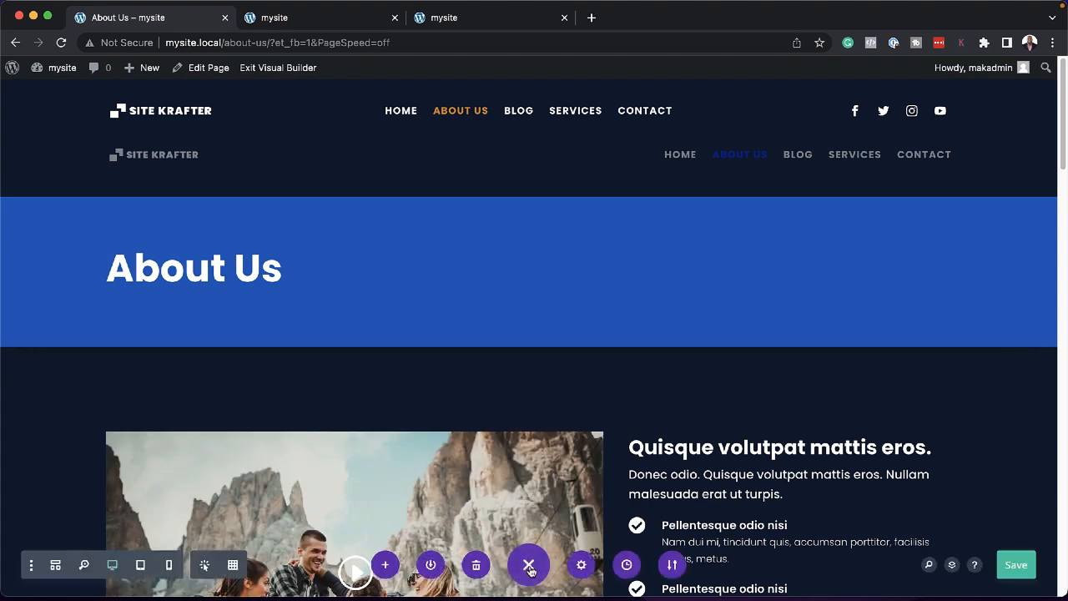
{"action": "left_click", "coordinate": [952, 566]}
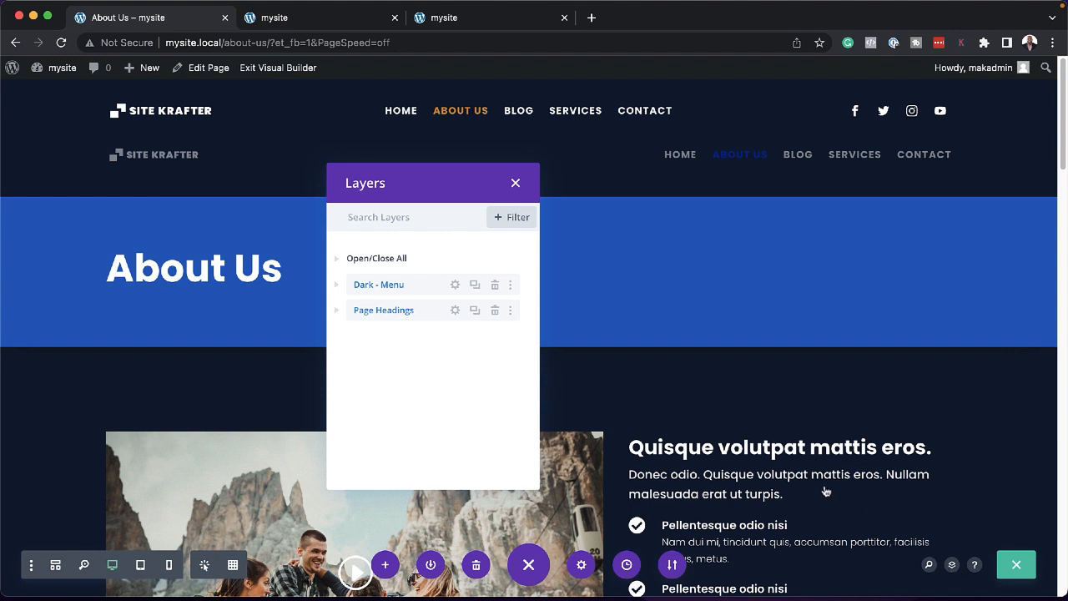
{"action": "left_click", "coordinate": [337, 285]}
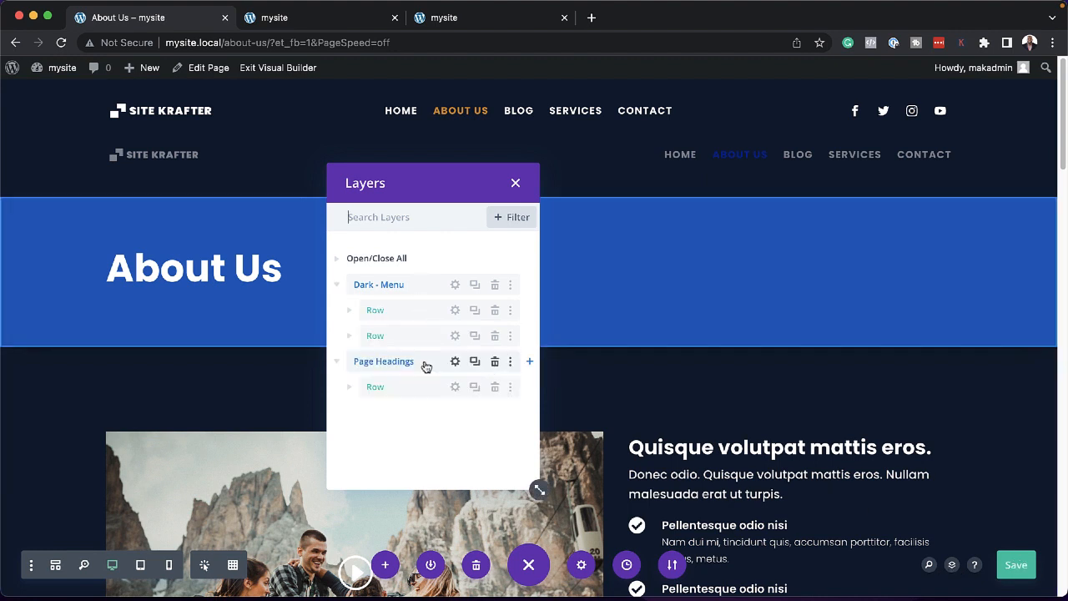
{"action": "left_click", "coordinate": [495, 362]}
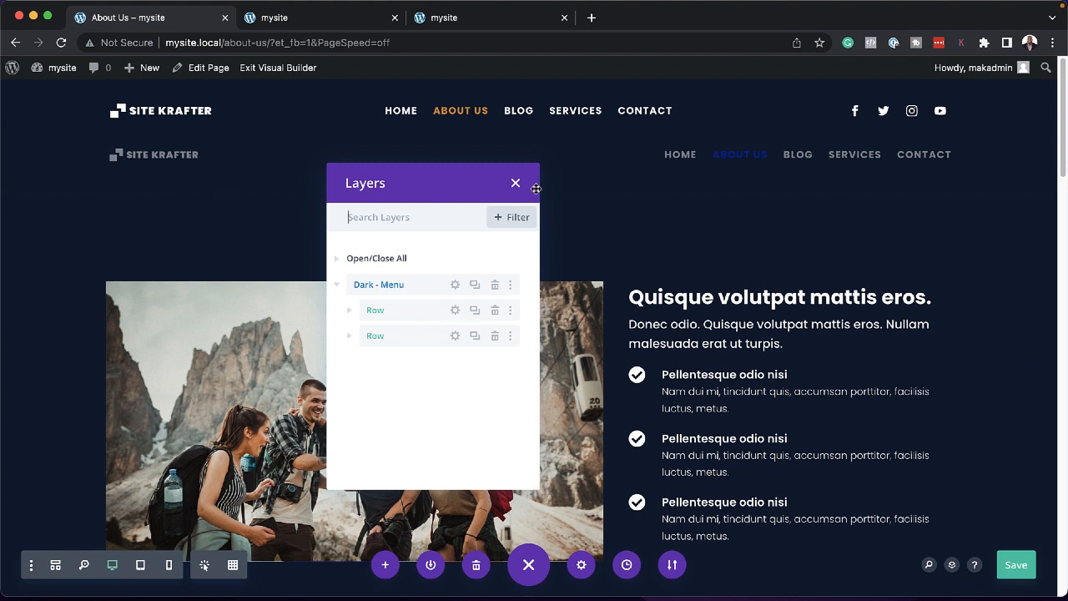
{"action": "left_click", "coordinate": [514, 182]}
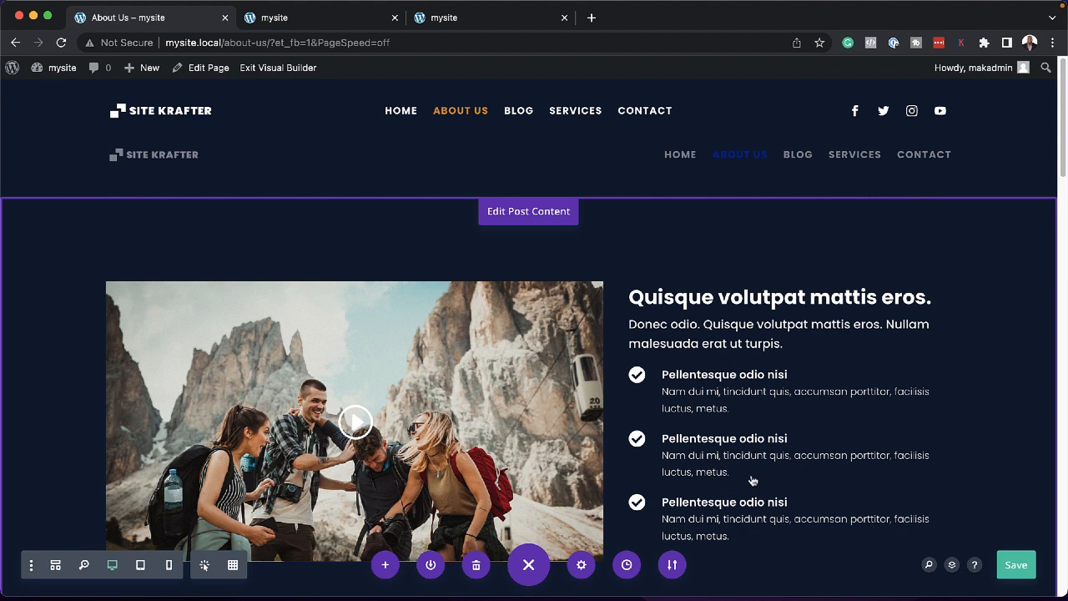
Play the About Us page's video briefly and pause it
{"action": "scroll", "coordinate": [753, 480], "scroll_direction": "down", "scroll_amount": 2}
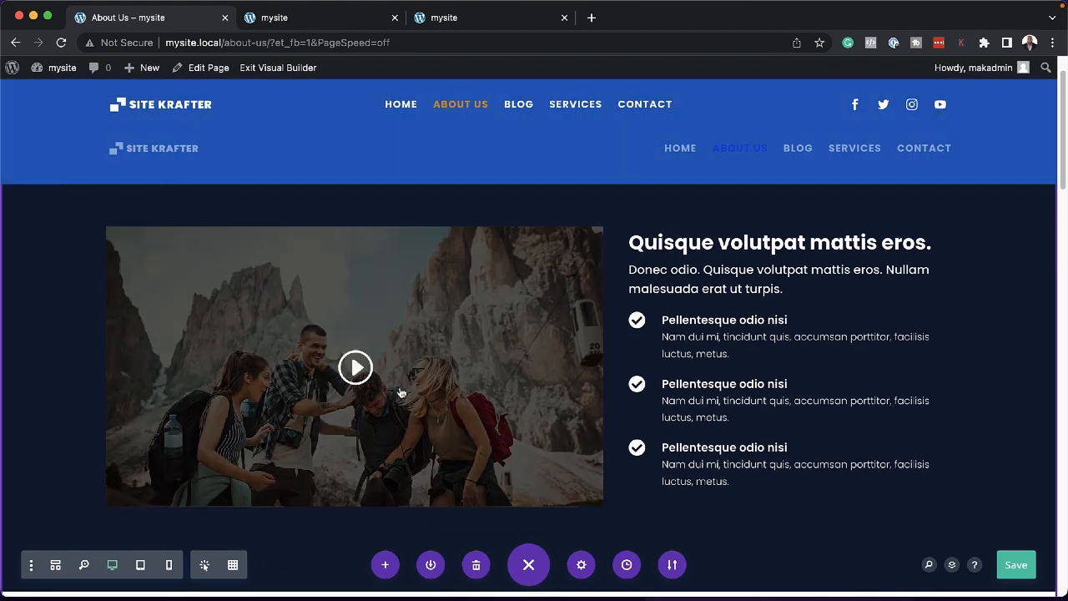
{"action": "left_click", "coordinate": [219, 276]}
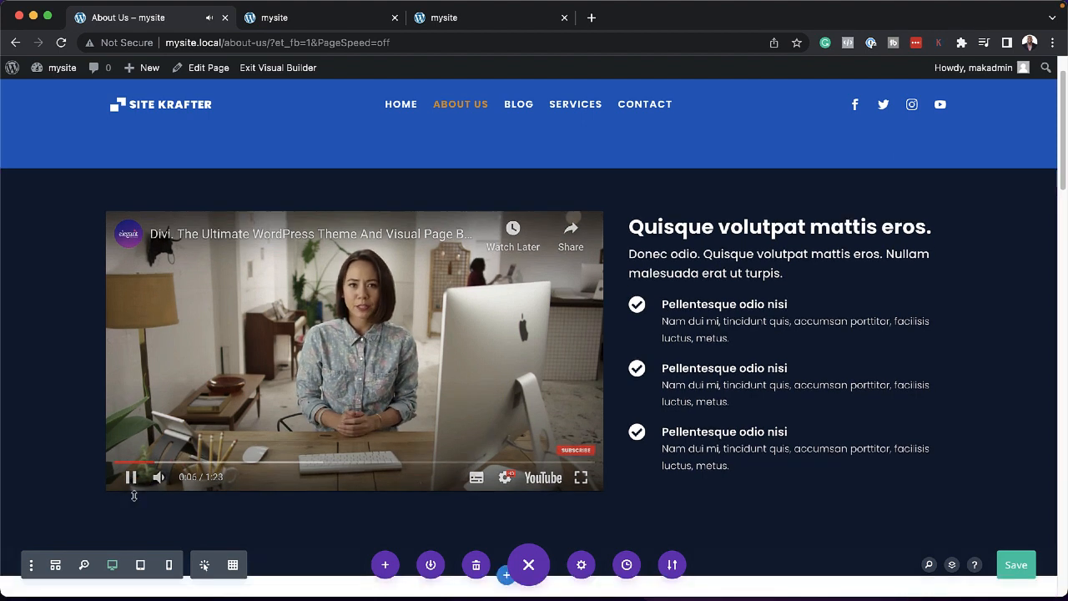
{"action": "left_click", "coordinate": [131, 484]}
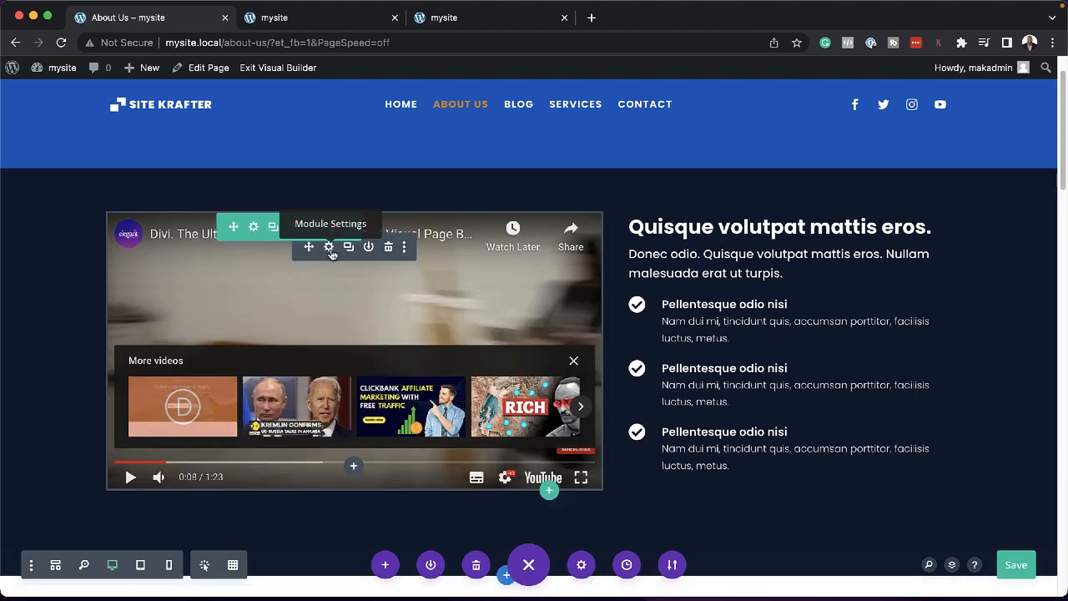
Replace the video module's overlay image with the media library photo of the man in a dark hoodie leaning over a workbench
{"action": "left_click", "coordinate": [330, 249]}
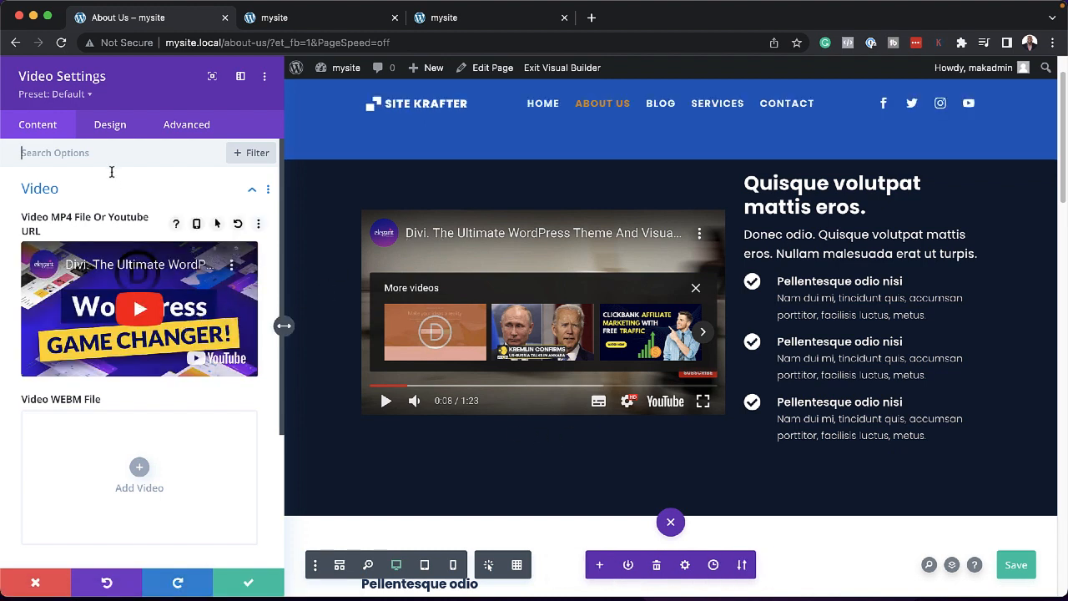
{"action": "scroll", "coordinate": [125, 300], "scroll_direction": "down", "scroll_amount": 5}
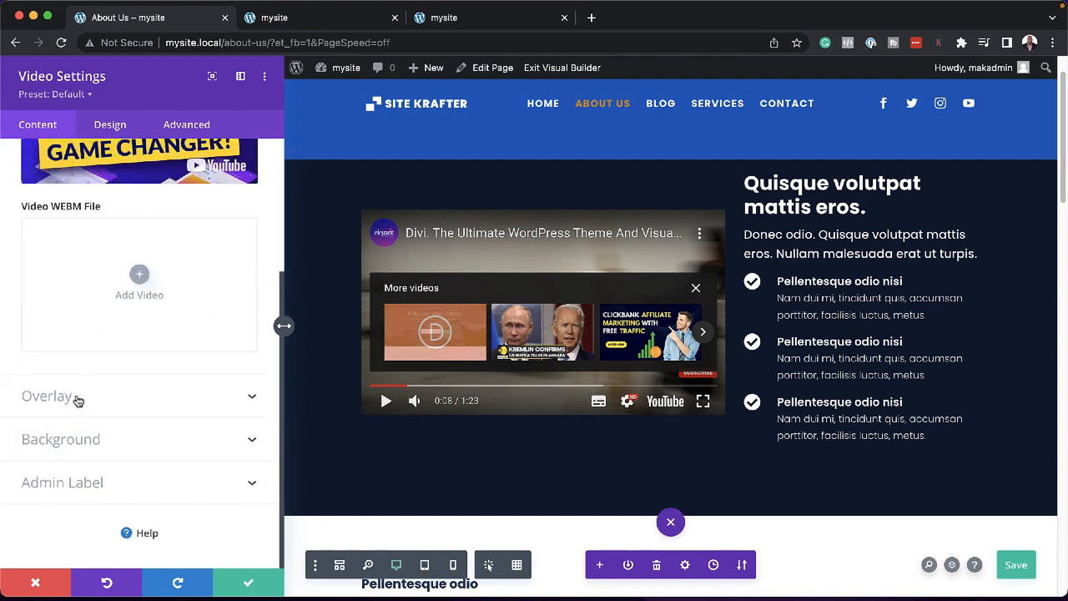
{"action": "left_click", "coordinate": [77, 401]}
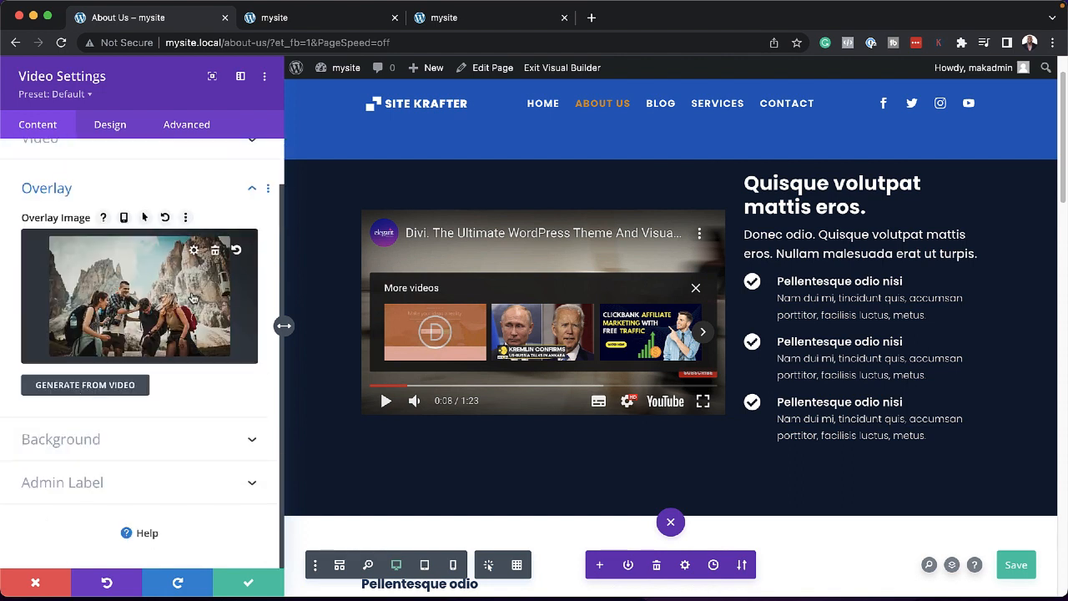
{"action": "left_click", "coordinate": [192, 298]}
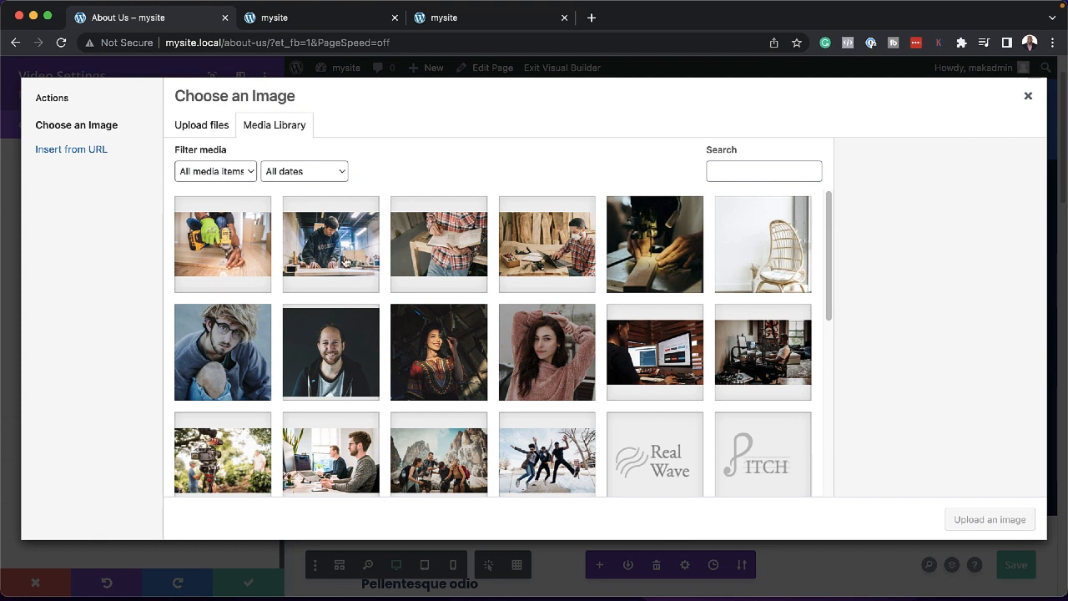
{"action": "left_click", "coordinate": [342, 262]}
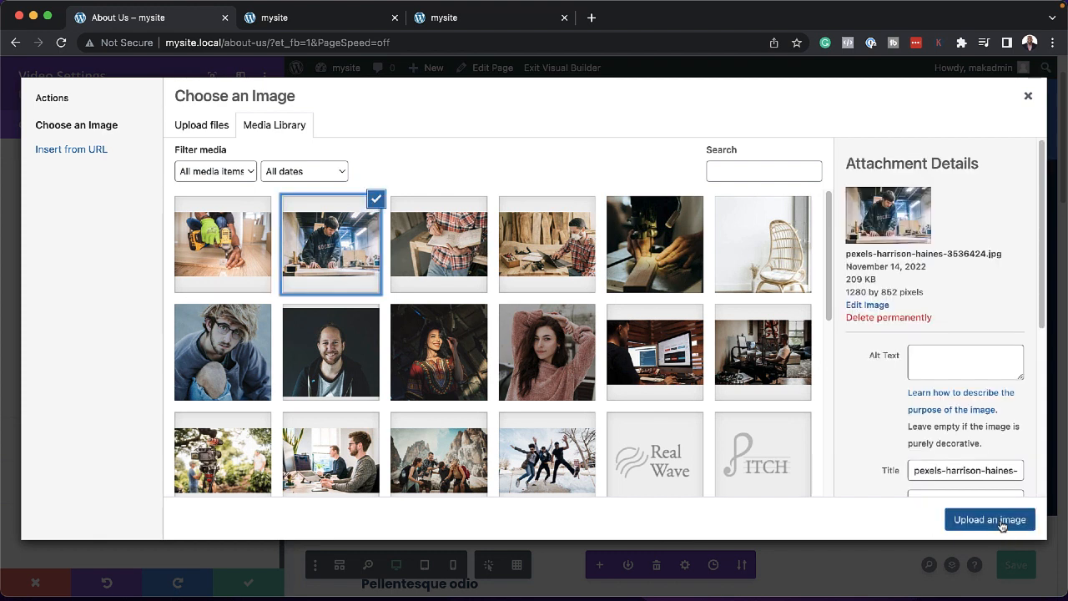
{"action": "left_click", "coordinate": [1001, 523]}
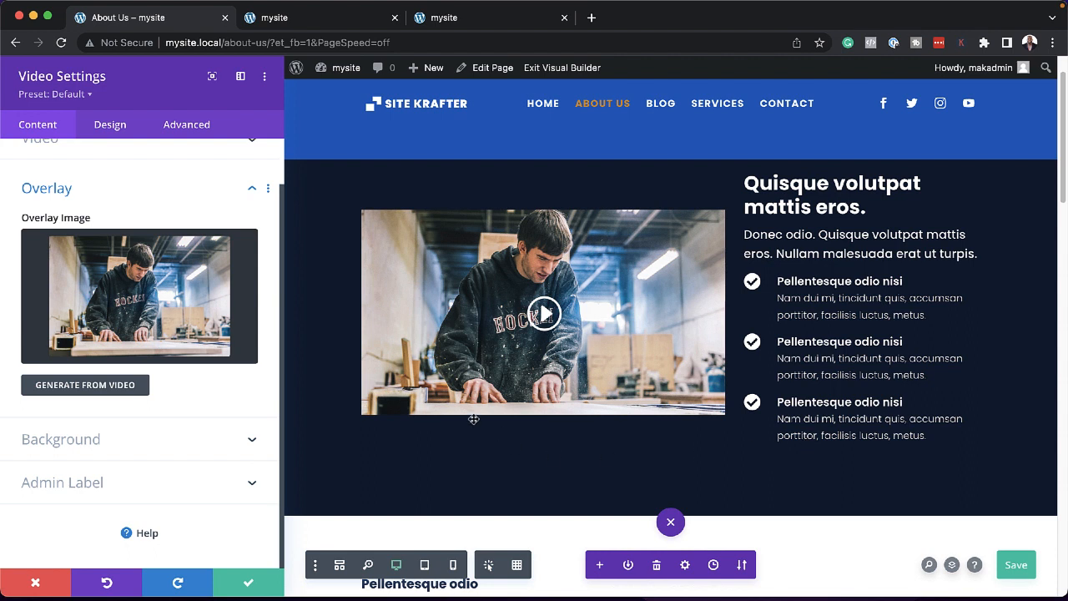
Check the video module's WEBM file options, including insertion from a URL, and accept the module's settings
{"action": "scroll", "coordinate": [283, 325], "scroll_direction": "up", "scroll_amount": 2}
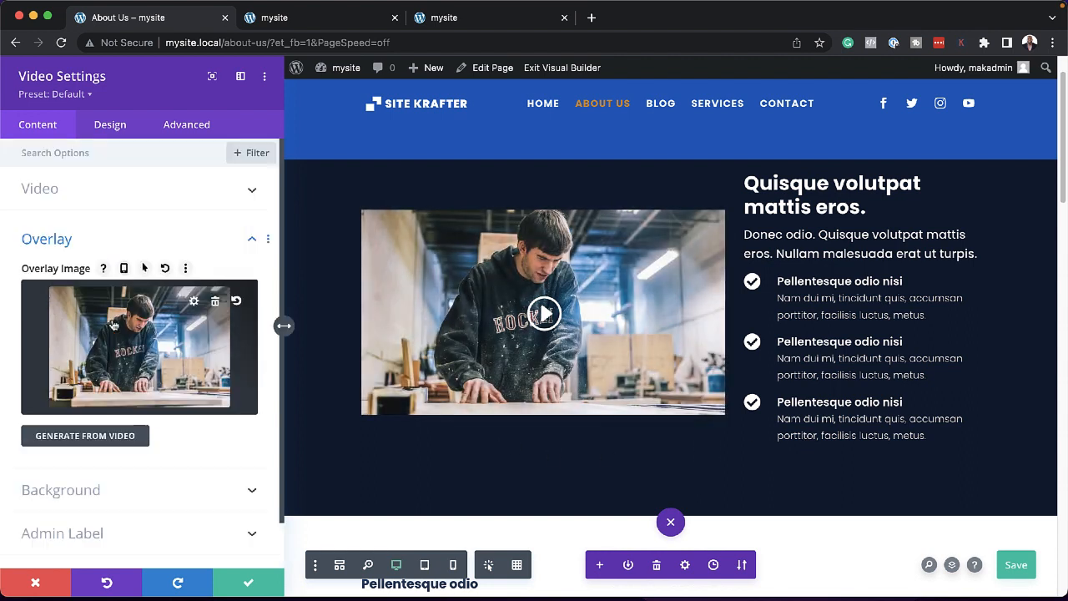
{"action": "left_click", "coordinate": [96, 195]}
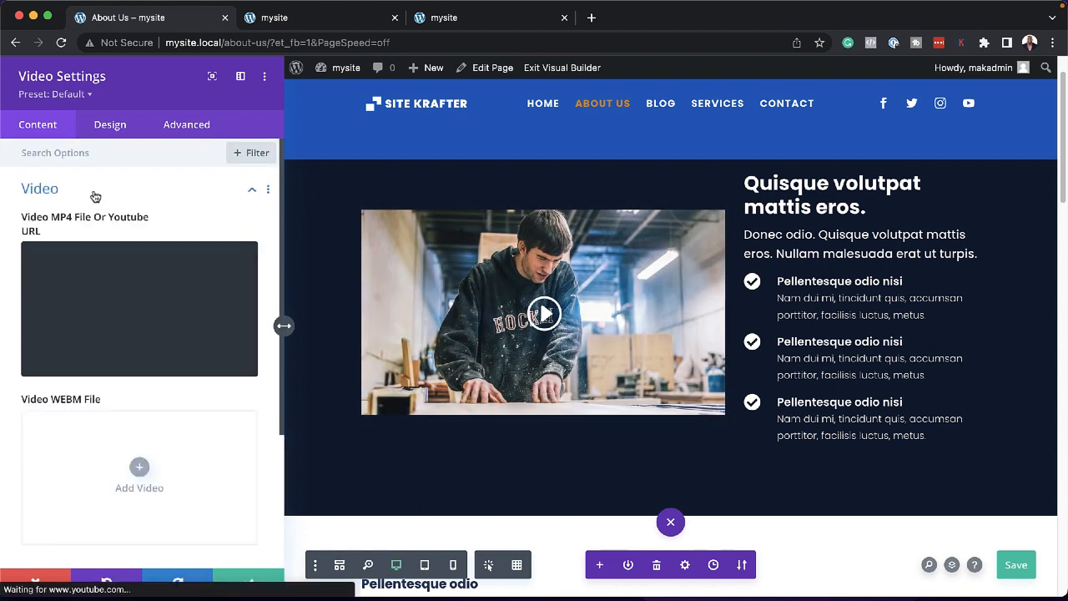
{"action": "scroll", "coordinate": [140, 282], "scroll_direction": "down", "scroll_amount": 3}
{"action": "left_click", "coordinate": [139, 277]}
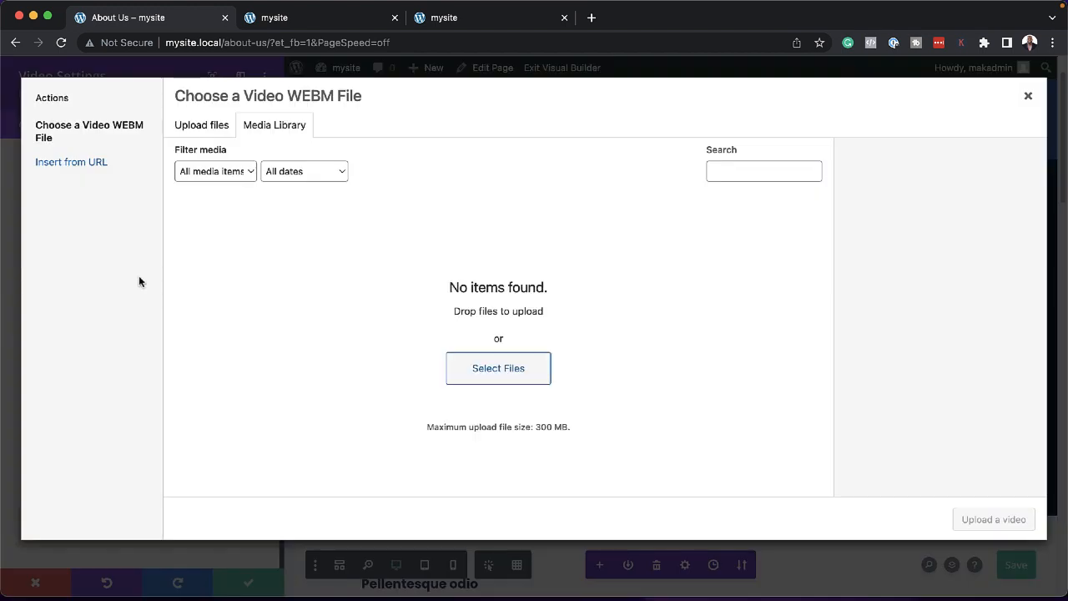
{"action": "left_click", "coordinate": [101, 165]}
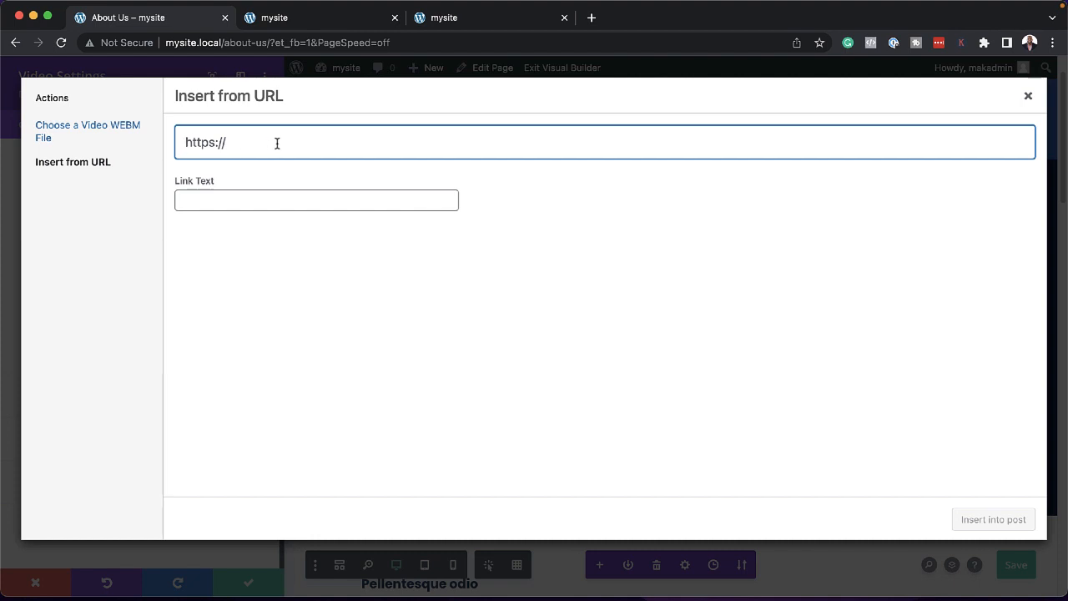
{"action": "left_click", "coordinate": [1028, 96]}
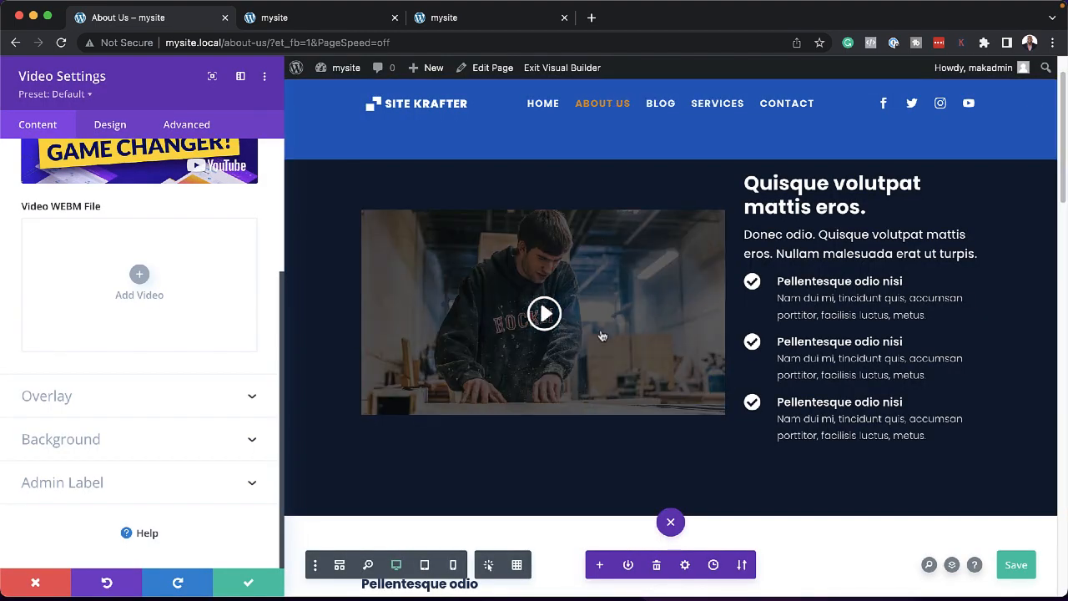
{"action": "left_click", "coordinate": [248, 584]}
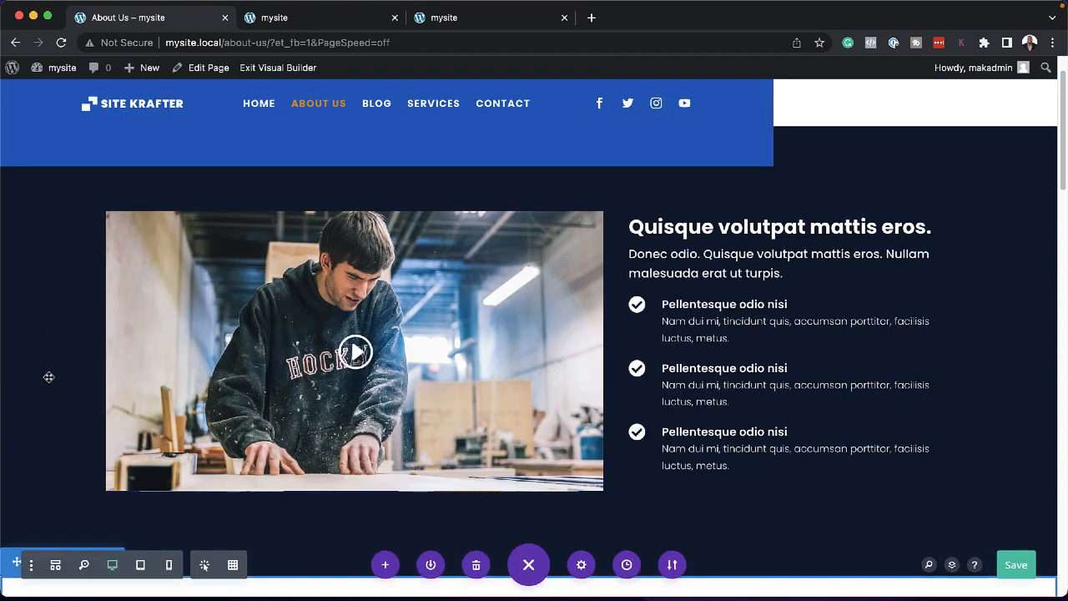
Examine the About Us page's second video section, and view the published homepage's lower sections
{"action": "scroll", "coordinate": [51, 375], "scroll_direction": "down", "scroll_amount": 5}
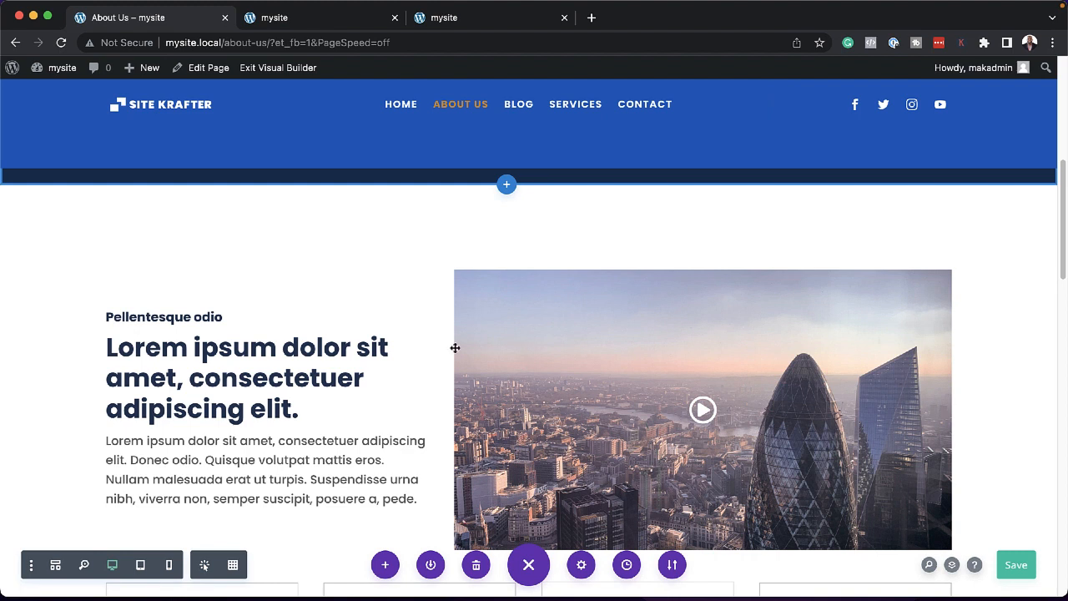
{"action": "scroll", "coordinate": [454, 348], "scroll_direction": "down", "scroll_amount": 1}
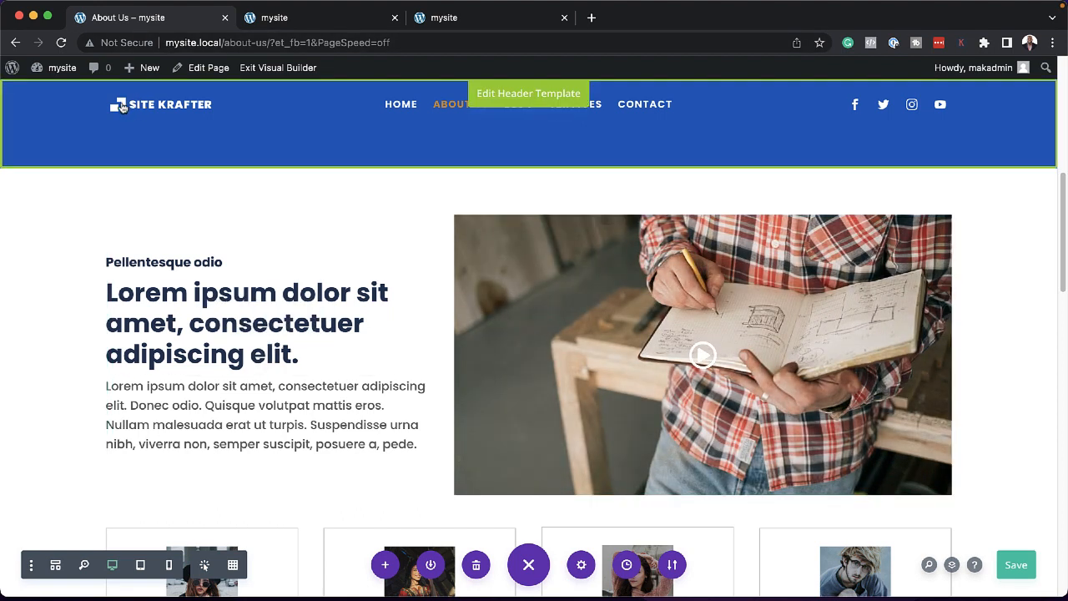
{"action": "left_click", "coordinate": [62, 68]}
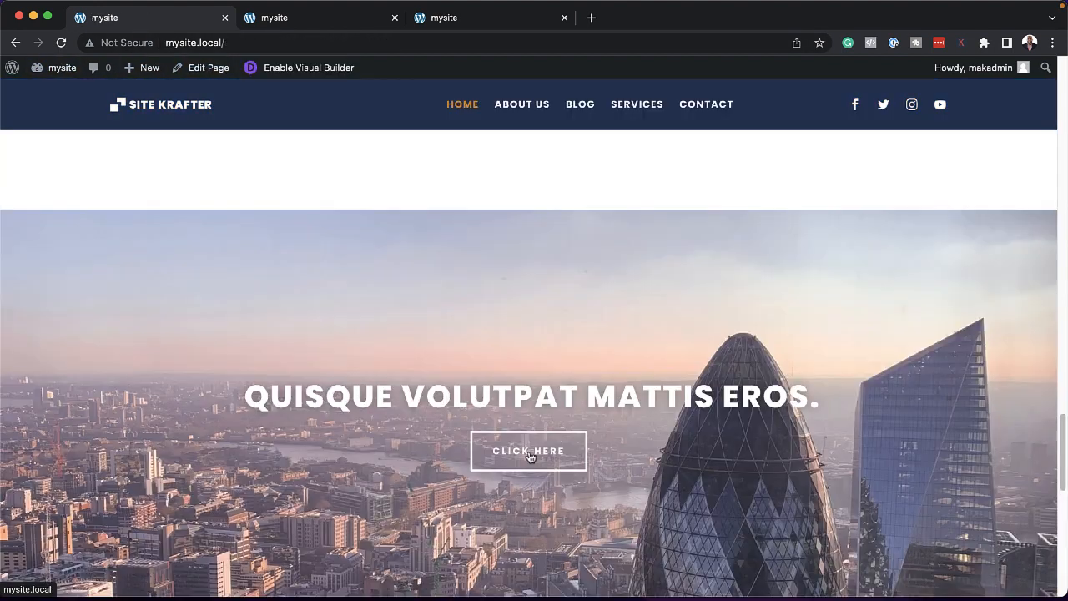
{"action": "scroll", "coordinate": [829, 565], "scroll_direction": "down", "scroll_amount": 1}
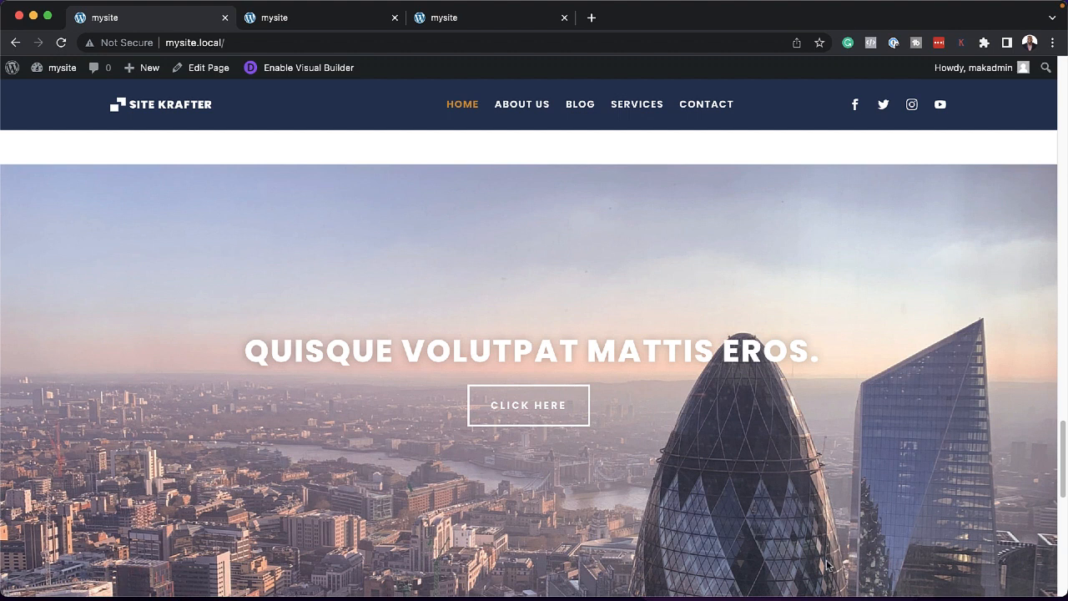
{"action": "scroll", "coordinate": [596, 429], "scroll_direction": "down", "scroll_amount": 8}
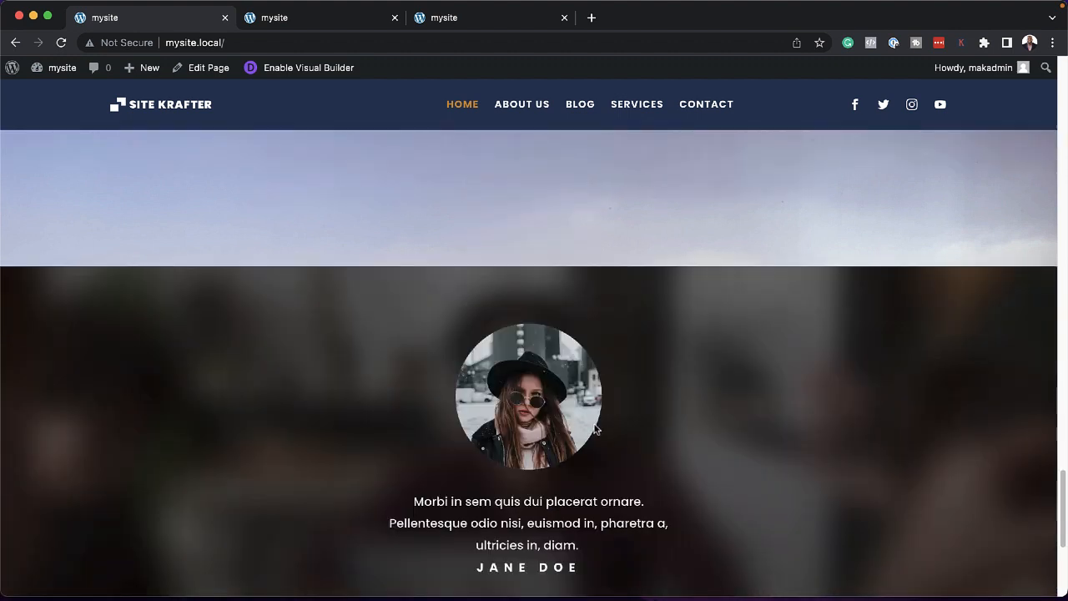
{"action": "scroll", "coordinate": [671, 431], "scroll_direction": "up", "scroll_amount": 10}
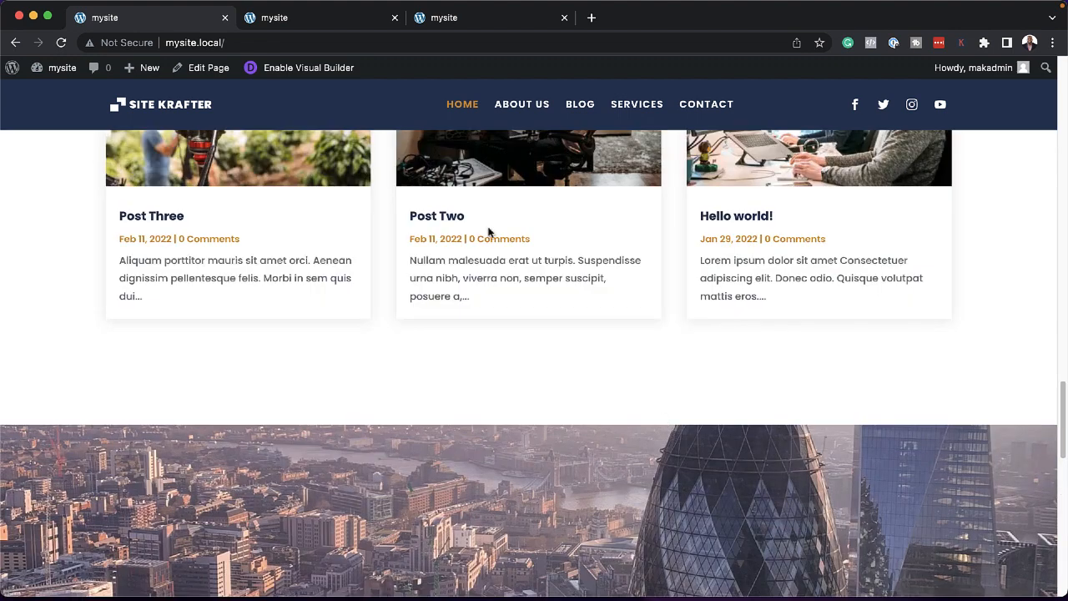
Open the homepage in the Visual Builder and delete its circle counter, city skyline call-to-action and testimonial sections
{"action": "left_click", "coordinate": [330, 70]}
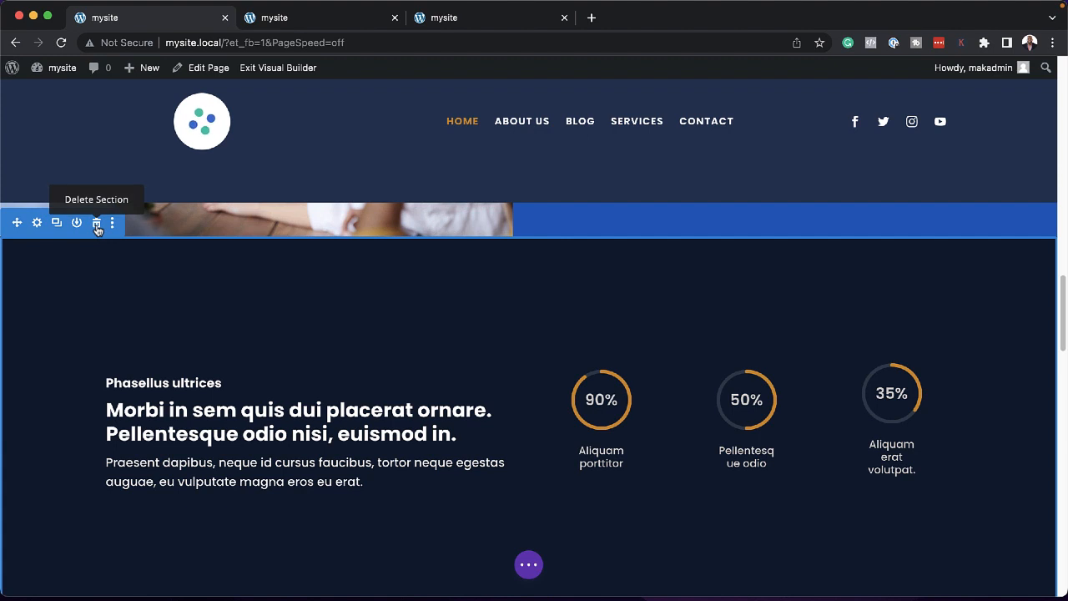
{"action": "left_click", "coordinate": [97, 224]}
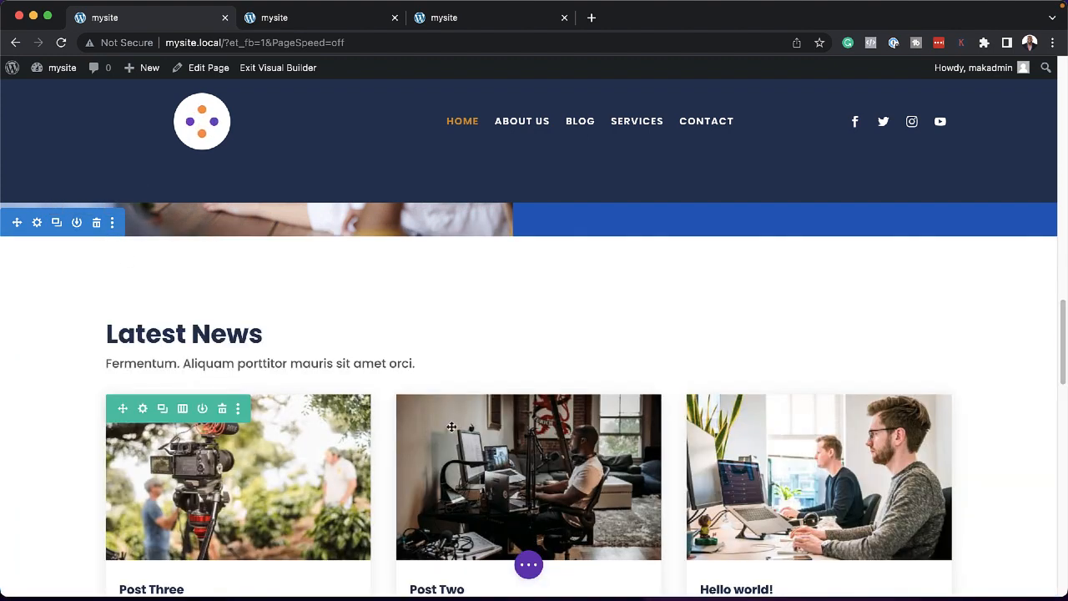
{"action": "scroll", "coordinate": [451, 421], "scroll_direction": "down", "scroll_amount": 10}
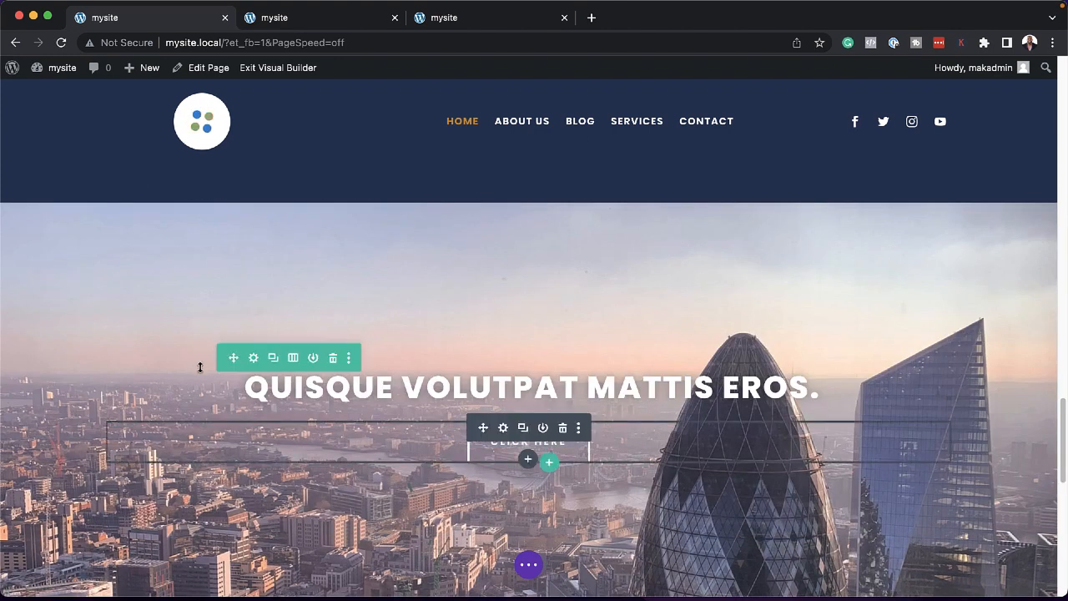
{"action": "scroll", "coordinate": [19, 284], "scroll_direction": "up", "scroll_amount": 1}
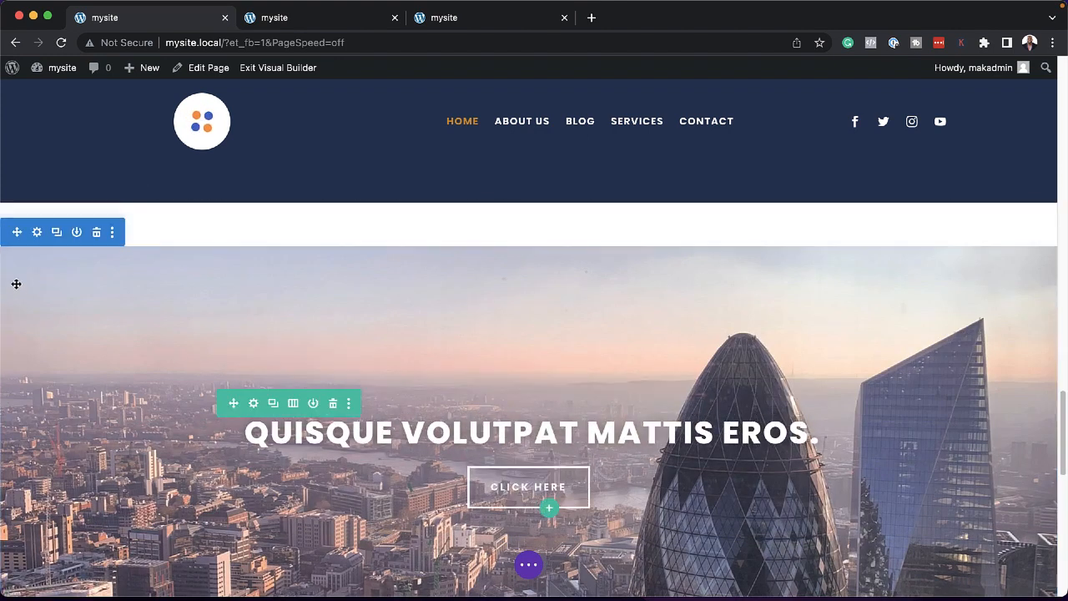
{"action": "left_click", "coordinate": [97, 233]}
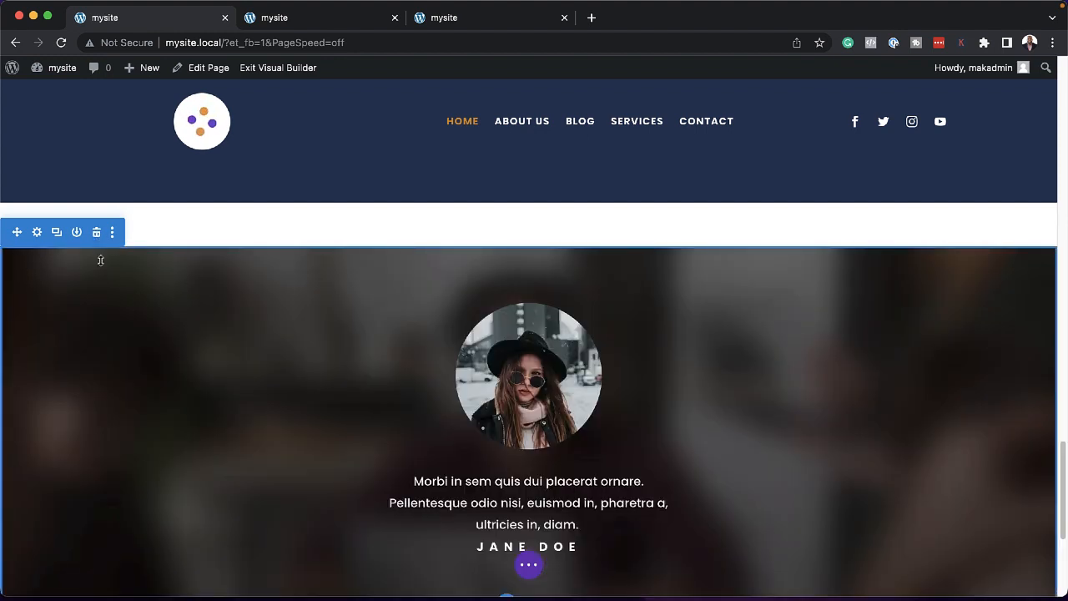
{"action": "left_click", "coordinate": [97, 233]}
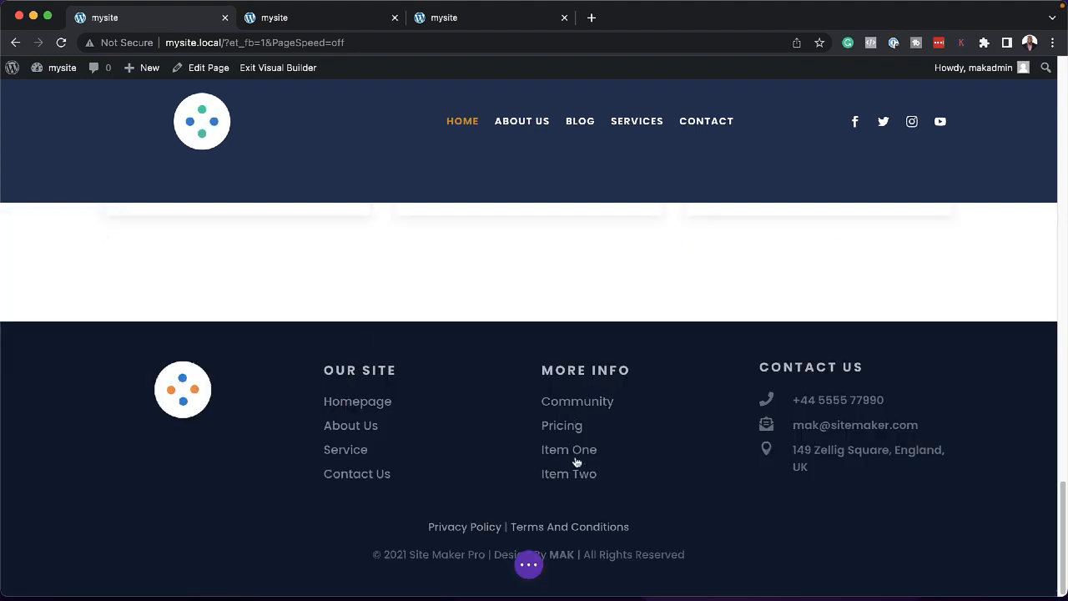
{"action": "scroll", "coordinate": [576, 462], "scroll_direction": "up", "scroll_amount": 15}
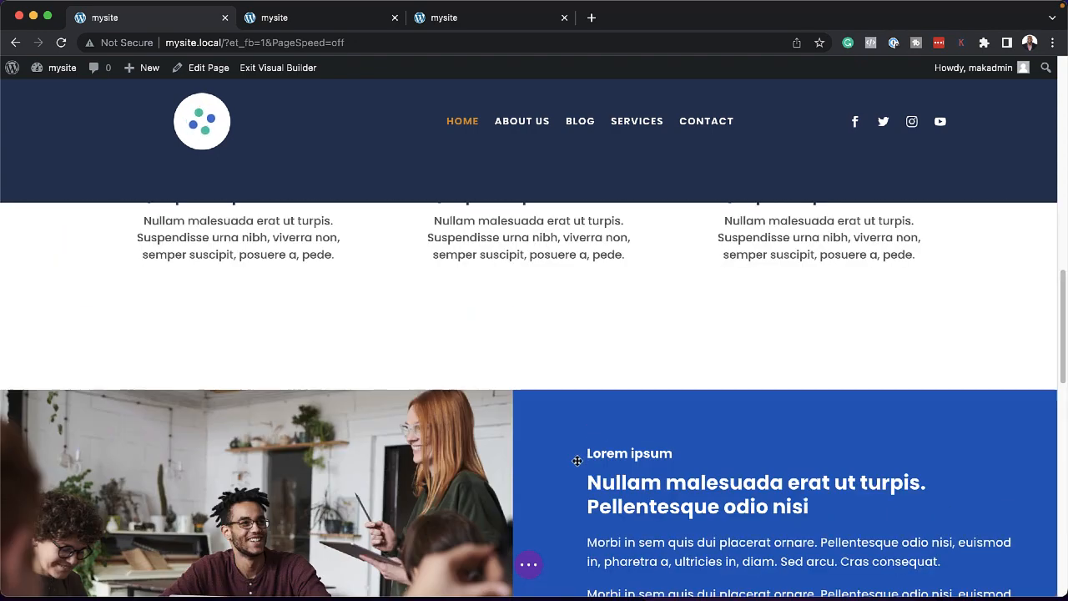
{"action": "scroll", "coordinate": [577, 461], "scroll_direction": "up", "scroll_amount": 10}
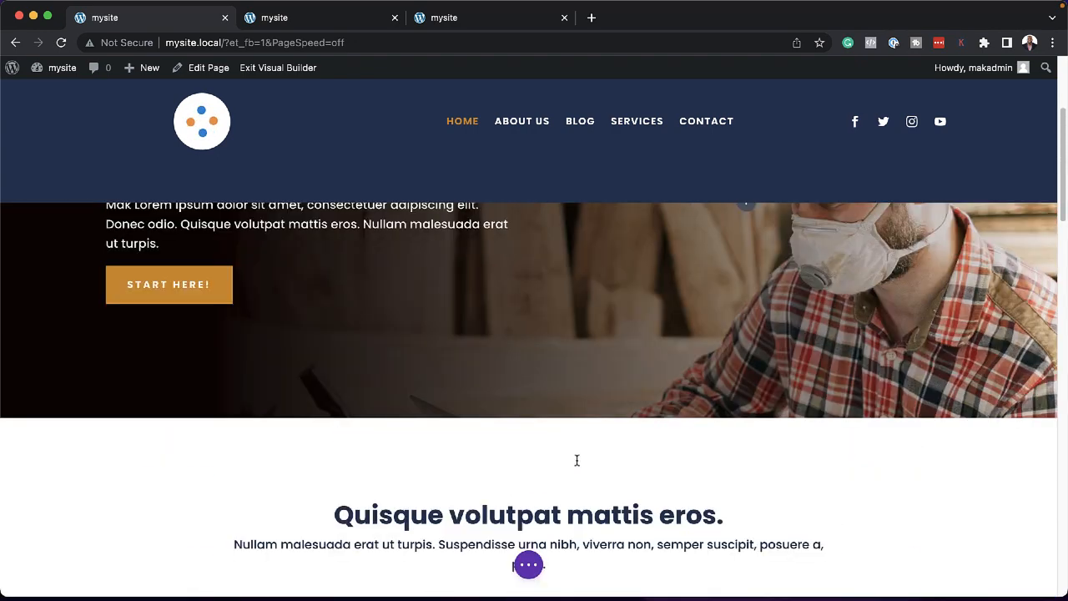
{"action": "scroll", "coordinate": [577, 460], "scroll_direction": "up", "scroll_amount": 5}
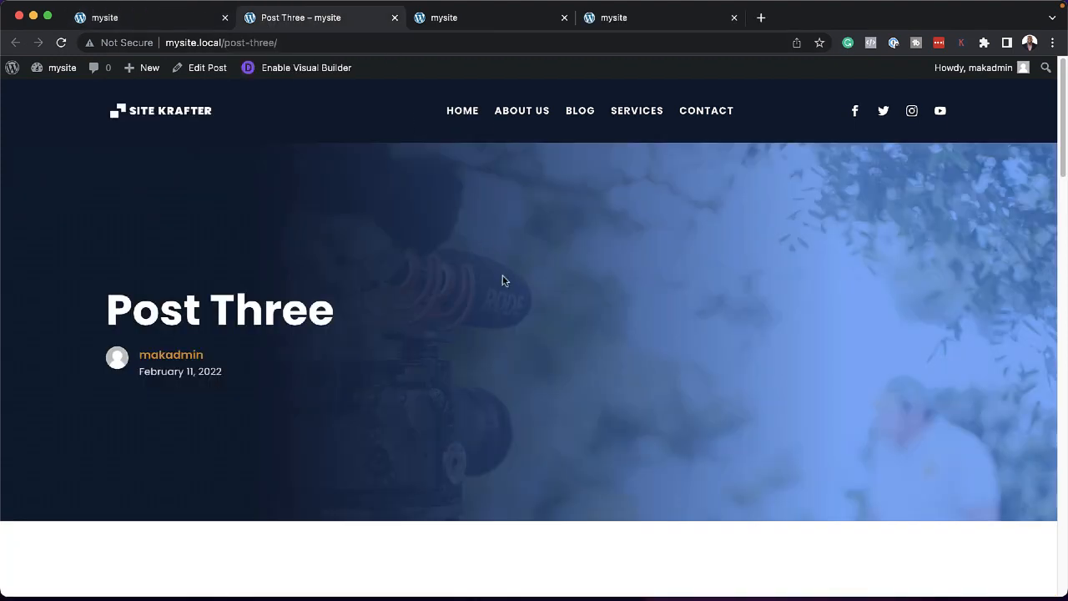
Examine the published Post Three page's article text, social links, subscription form and related posts
{"action": "scroll", "coordinate": [503, 280], "scroll_direction": "down", "scroll_amount": 10}
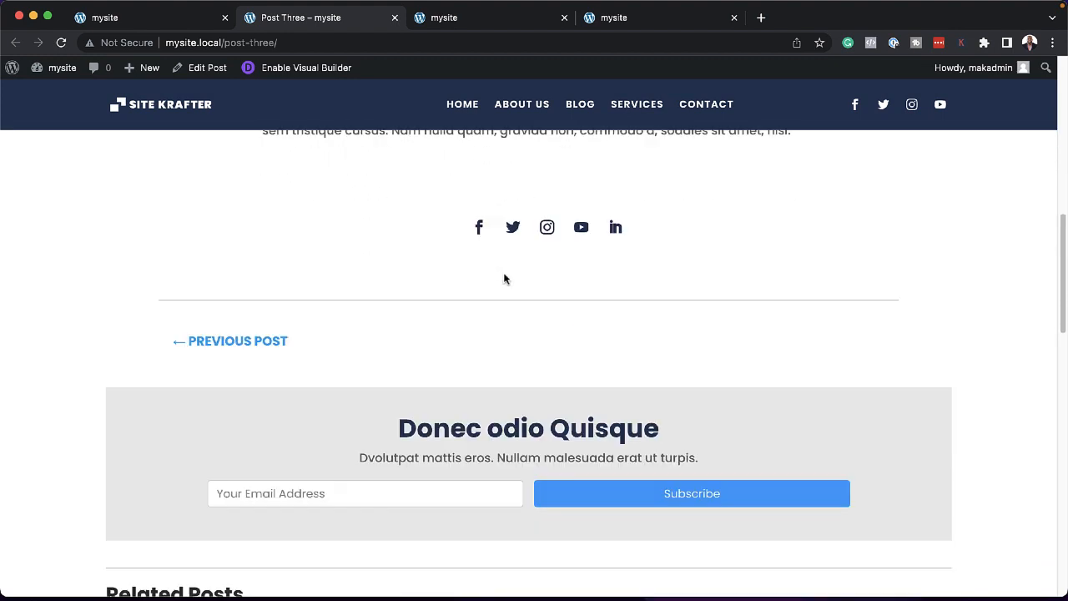
{"action": "scroll", "coordinate": [504, 279], "scroll_direction": "down", "scroll_amount": 2}
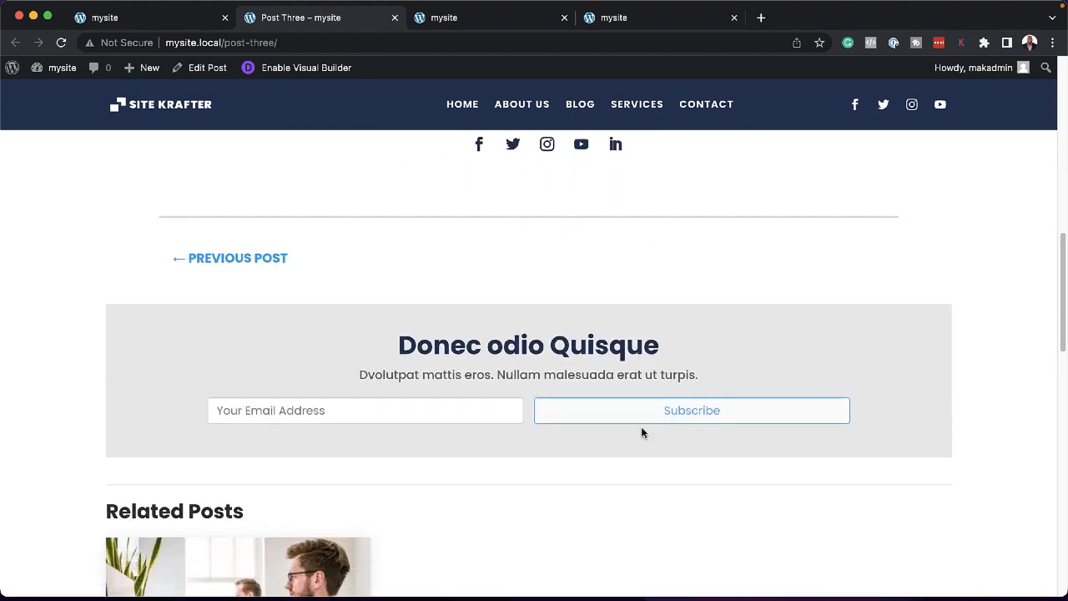
{"action": "scroll", "coordinate": [641, 432], "scroll_direction": "down", "scroll_amount": 3}
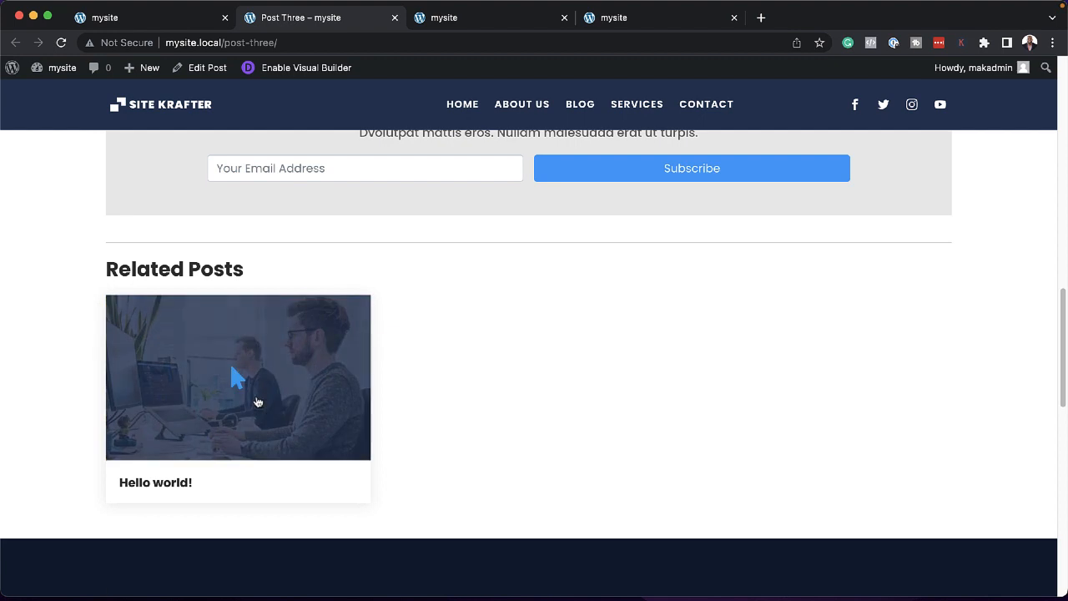
{"action": "scroll", "coordinate": [583, 377], "scroll_direction": "up", "scroll_amount": 4}
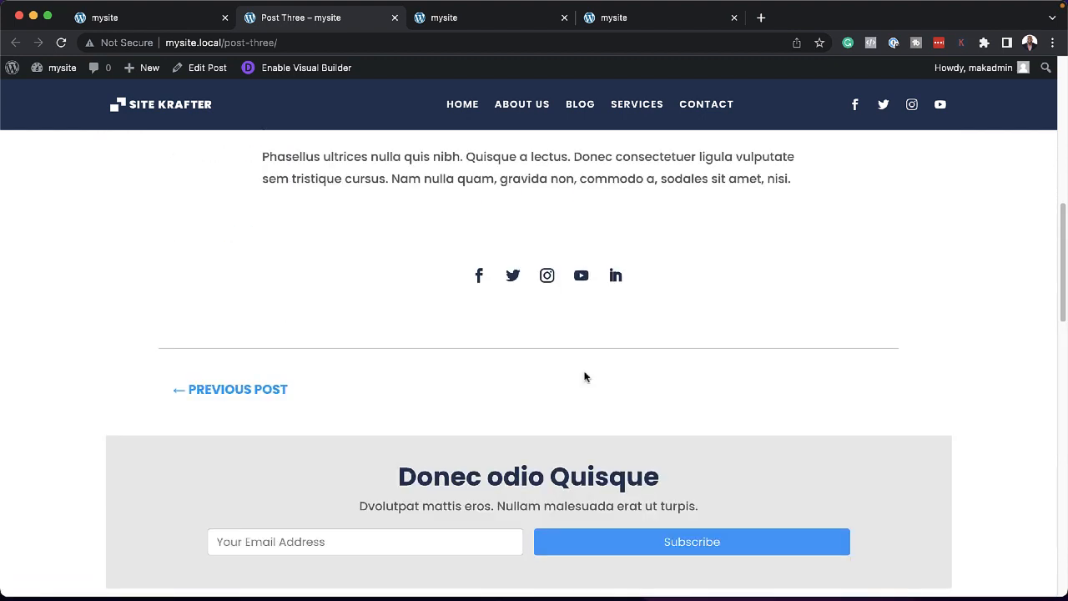
{"action": "scroll", "coordinate": [584, 377], "scroll_direction": "up", "scroll_amount": 10}
{"action": "scroll", "coordinate": [607, 414], "scroll_direction": "up", "scroll_amount": 2}
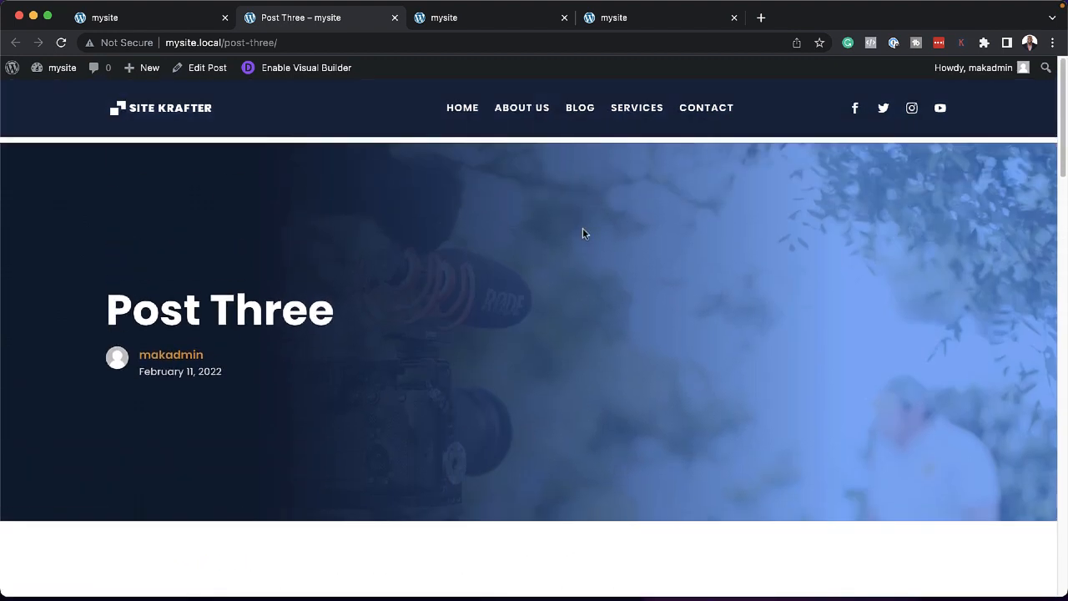
Open the published Blog page and examine its search field, post grid and email subscription section
{"action": "left_click", "coordinate": [584, 117]}
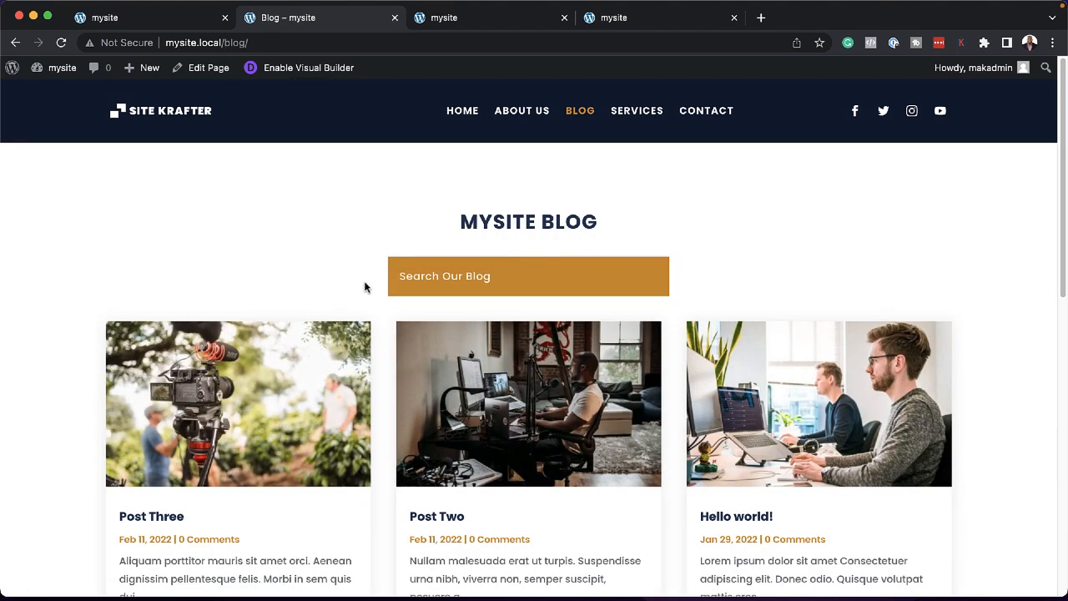
{"action": "left_click", "coordinate": [414, 280]}
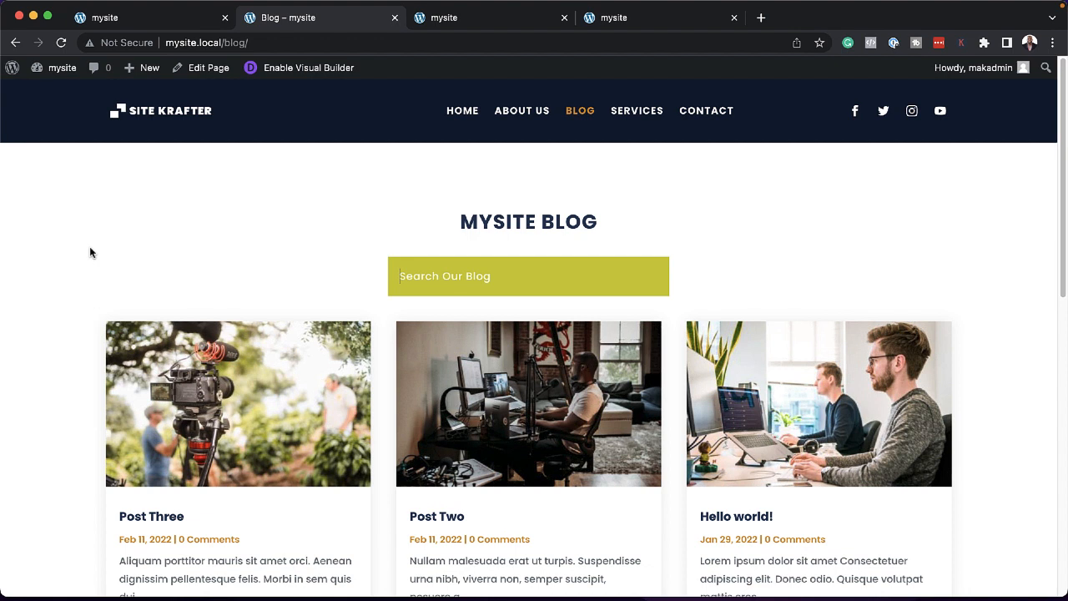
{"action": "scroll", "coordinate": [90, 251], "scroll_direction": "down", "scroll_amount": 4}
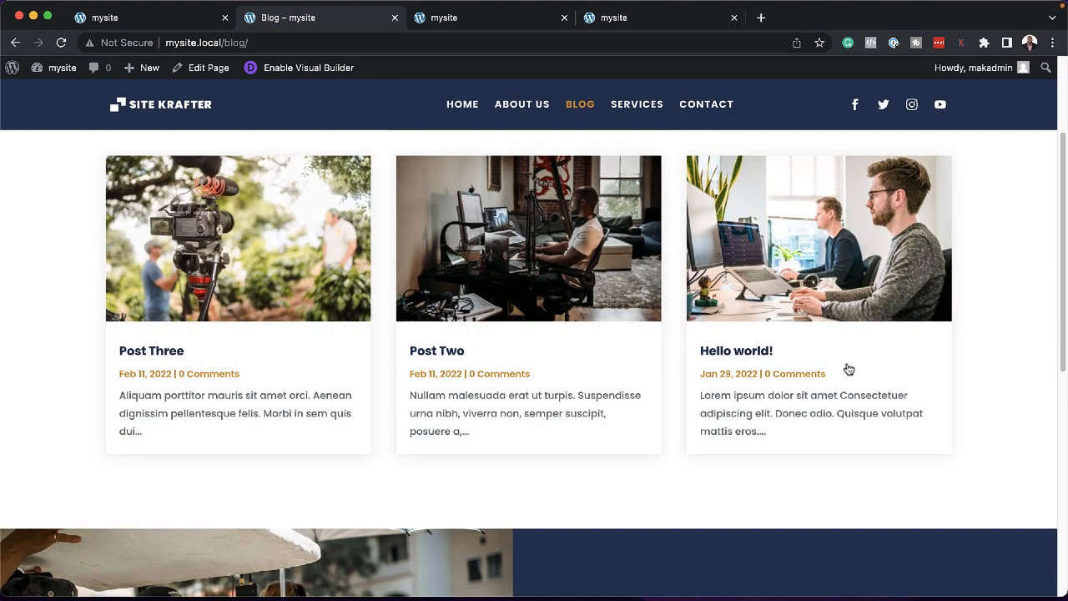
{"action": "scroll", "coordinate": [88, 328], "scroll_direction": "up", "scroll_amount": 3}
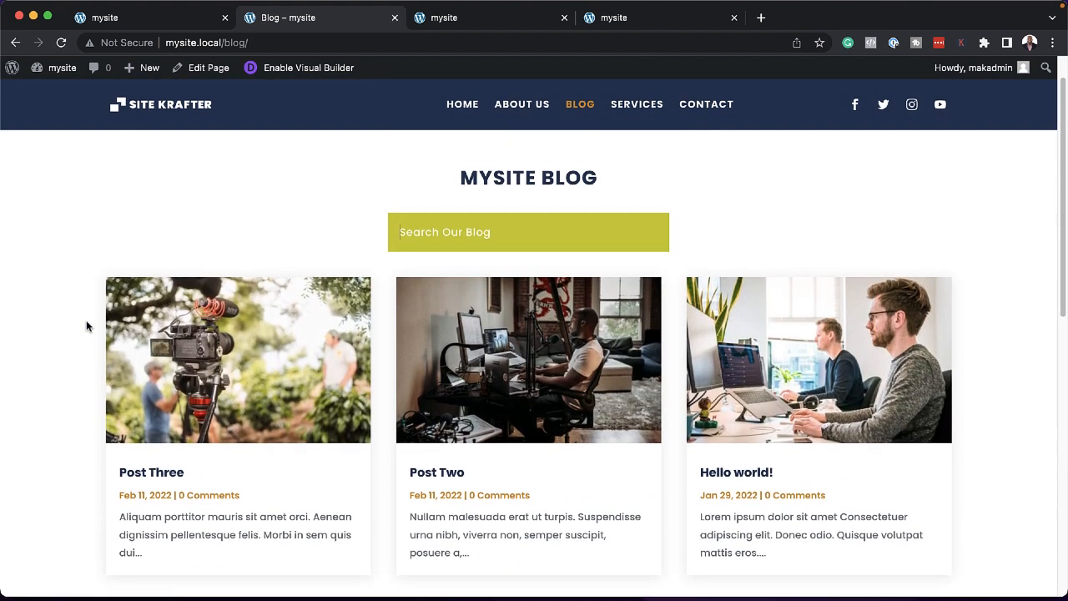
{"action": "scroll", "coordinate": [87, 326], "scroll_direction": "down", "scroll_amount": 5}
{"action": "scroll", "coordinate": [87, 324], "scroll_direction": "down", "scroll_amount": 5}
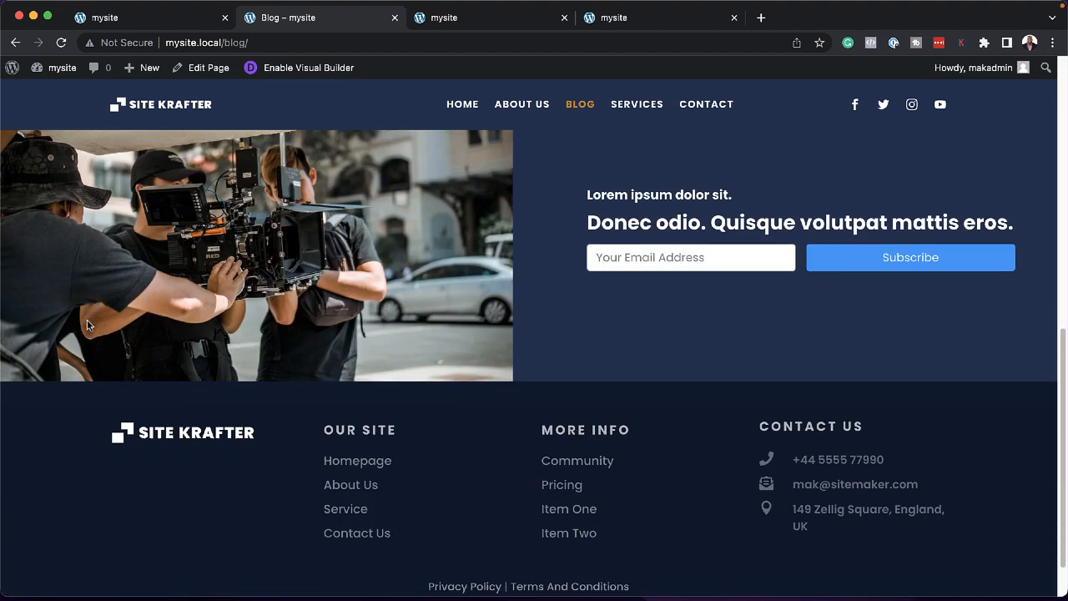
{"action": "scroll", "coordinate": [437, 350], "scroll_direction": "up", "scroll_amount": 3}
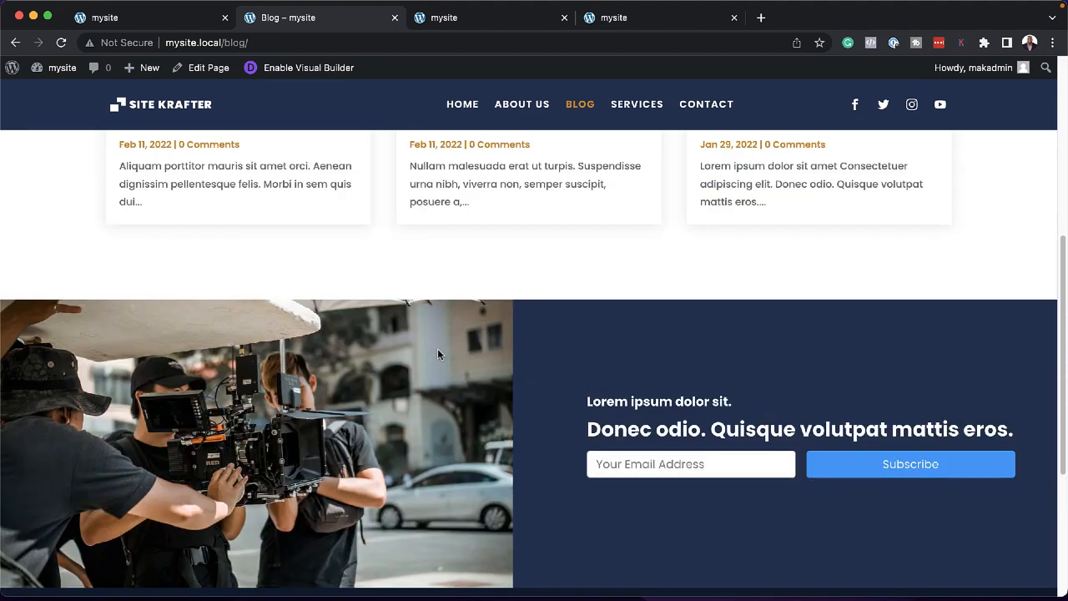
{"action": "scroll", "coordinate": [156, 331], "scroll_direction": "up", "scroll_amount": 4}
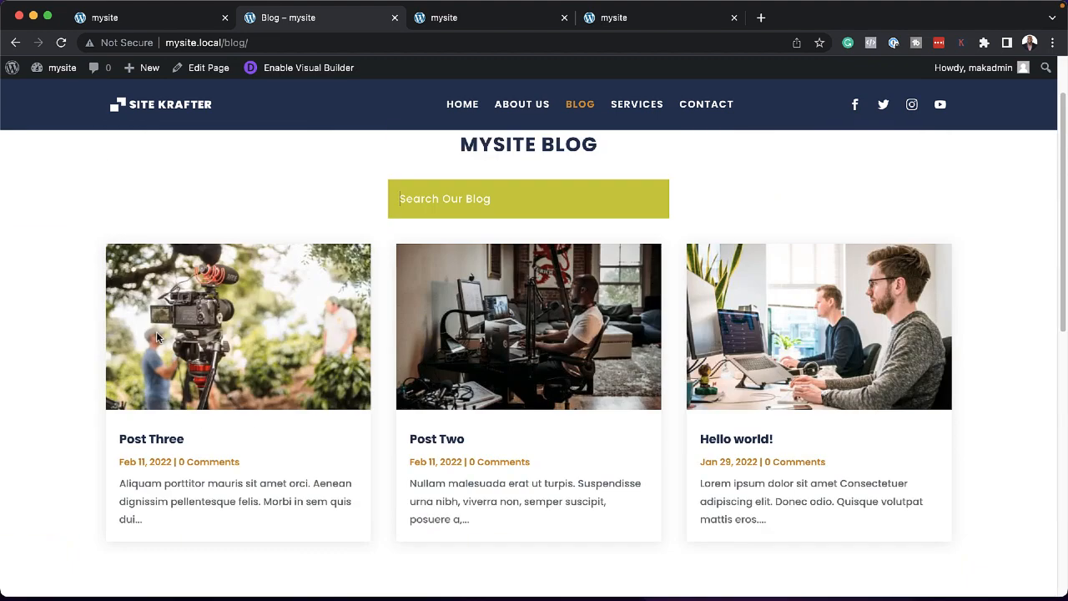
Open the published Post Two page and examine its header, social links, subscription form and related posts
{"action": "left_click", "coordinate": [607, 342]}
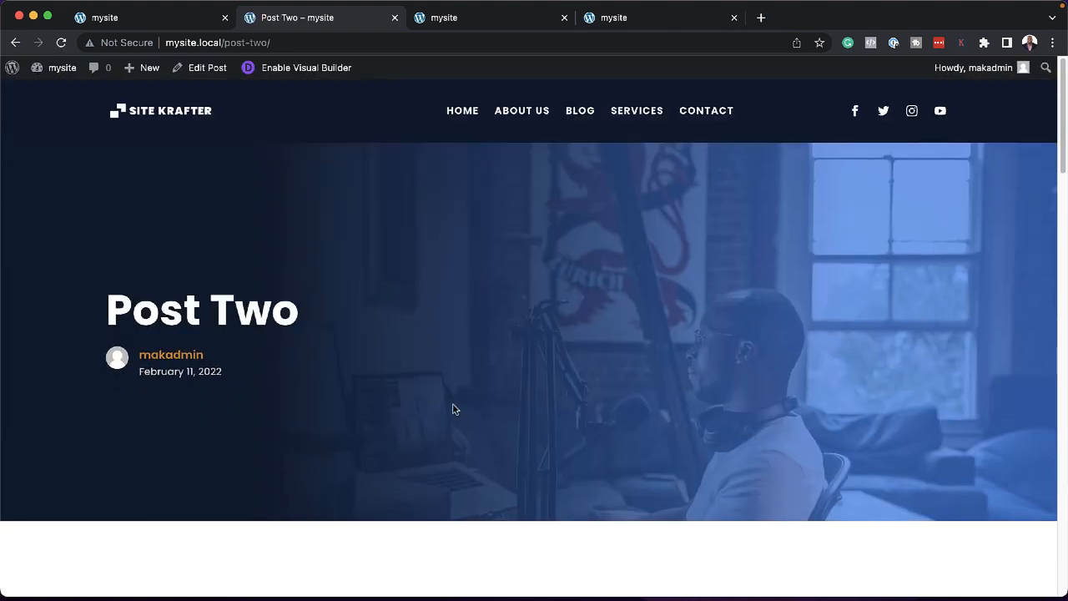
{"action": "scroll", "coordinate": [455, 405], "scroll_direction": "down", "scroll_amount": 10}
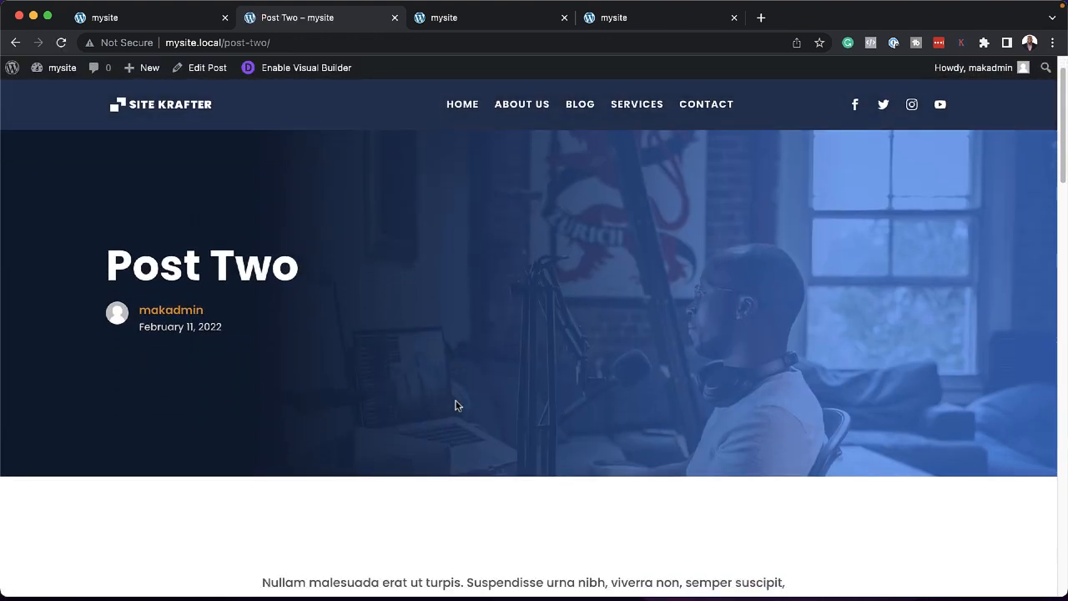
{"action": "scroll", "coordinate": [457, 401], "scroll_direction": "down", "scroll_amount": 2}
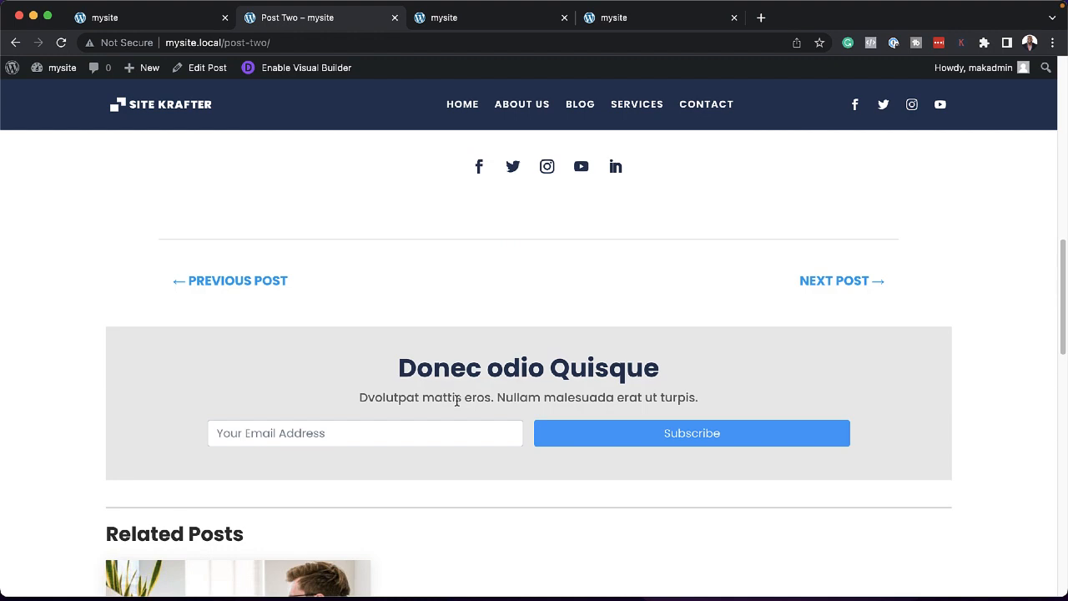
{"action": "scroll", "coordinate": [458, 398], "scroll_direction": "up", "scroll_amount": 12}
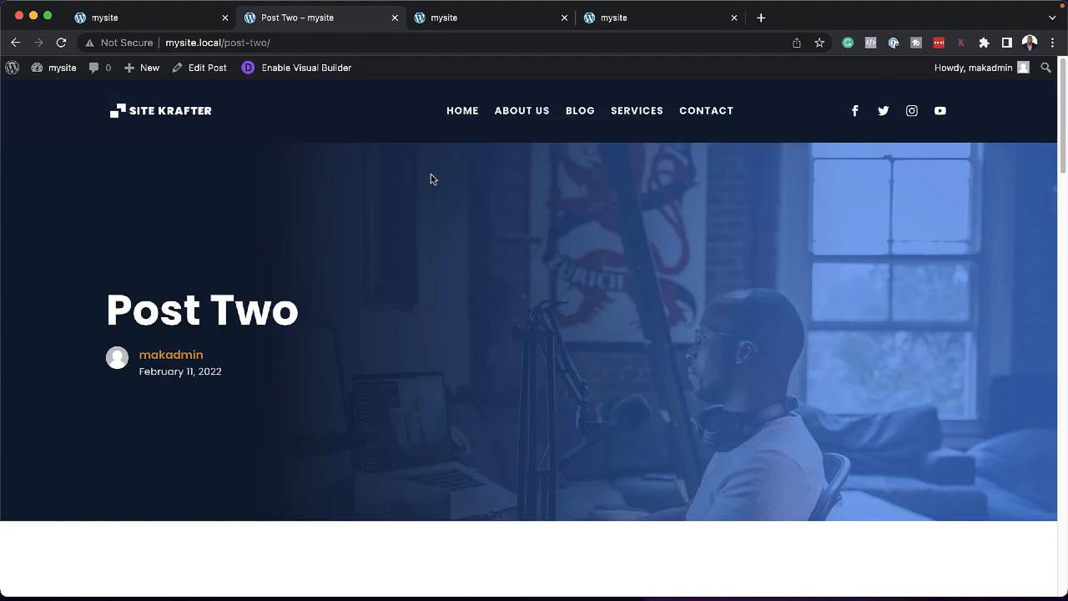
Go to the Divi Theme Builder from the site's dashboard and open the All Blog Posts template's custom body for editing
{"action": "left_click", "coordinate": [171, 21]}
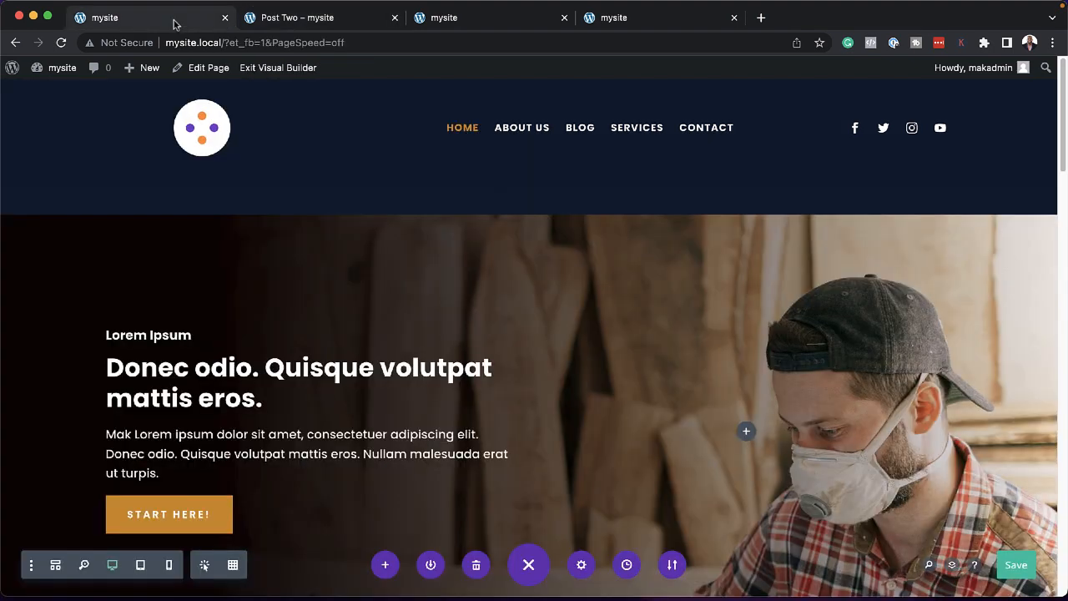
{"action": "mouse_move", "coordinate": [56, 67]}
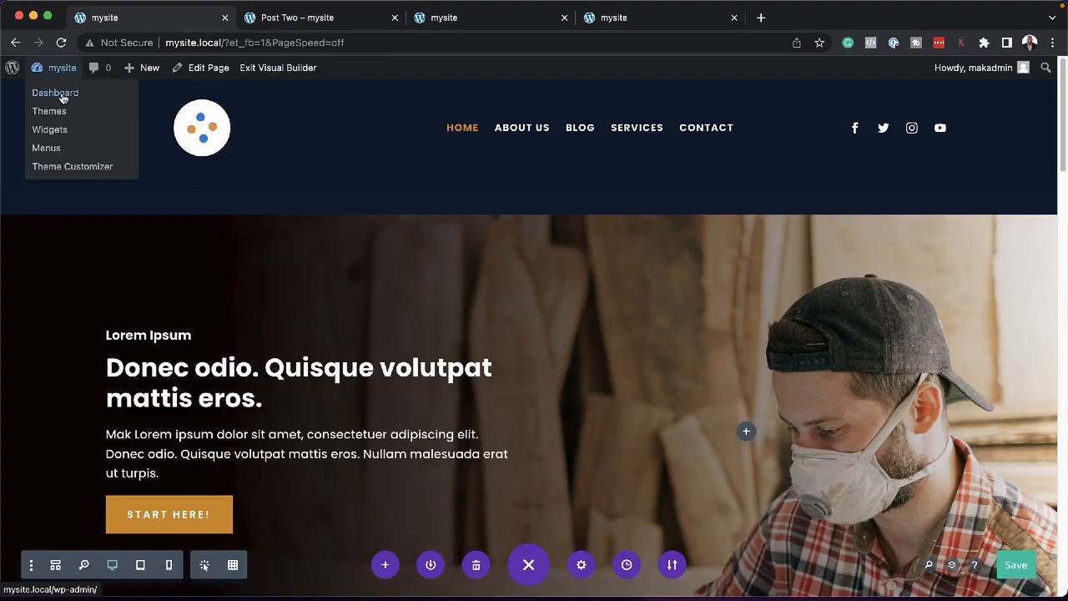
{"action": "left_click", "coordinate": [62, 94]}
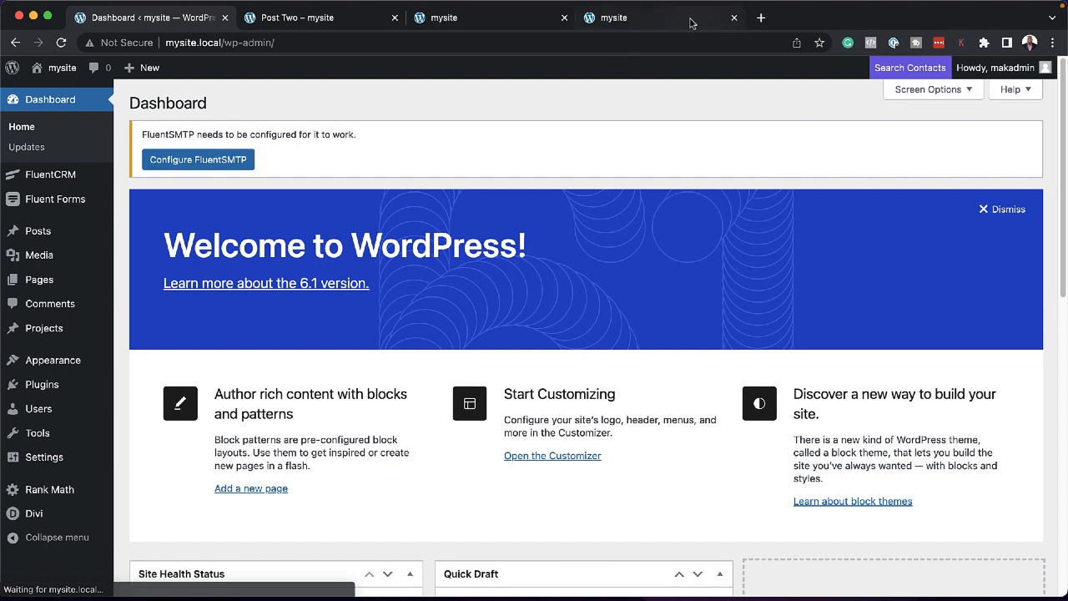
{"action": "key", "text": "ctrl+Tab"}
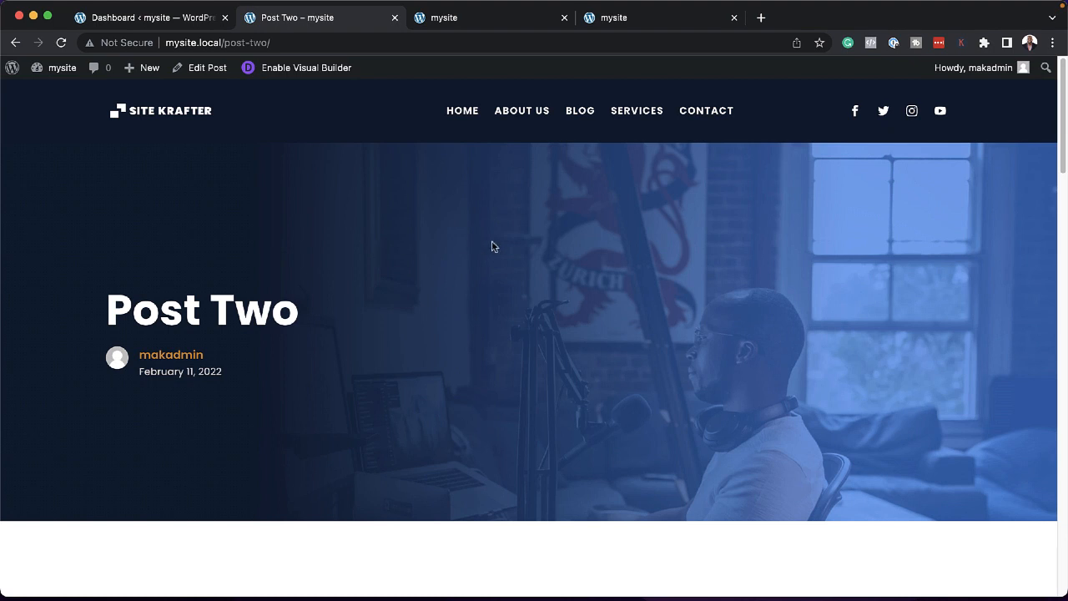
{"action": "left_click", "coordinate": [147, 19]}
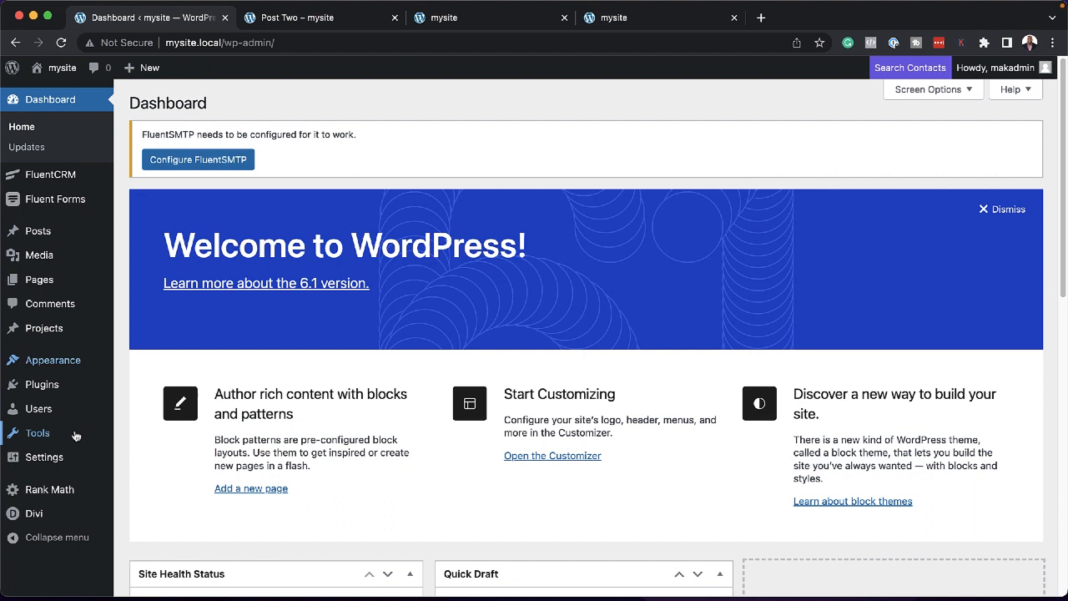
{"action": "scroll", "coordinate": [46, 467], "scroll_direction": "down", "scroll_amount": 1}
{"action": "mouse_move", "coordinate": [44, 514]}
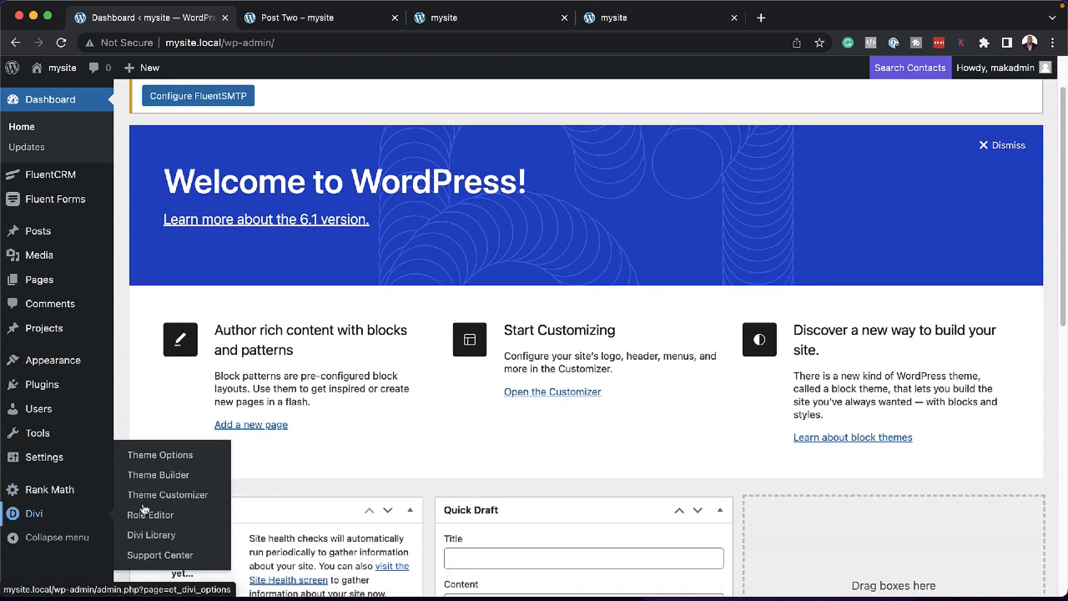
{"action": "left_click", "coordinate": [167, 475]}
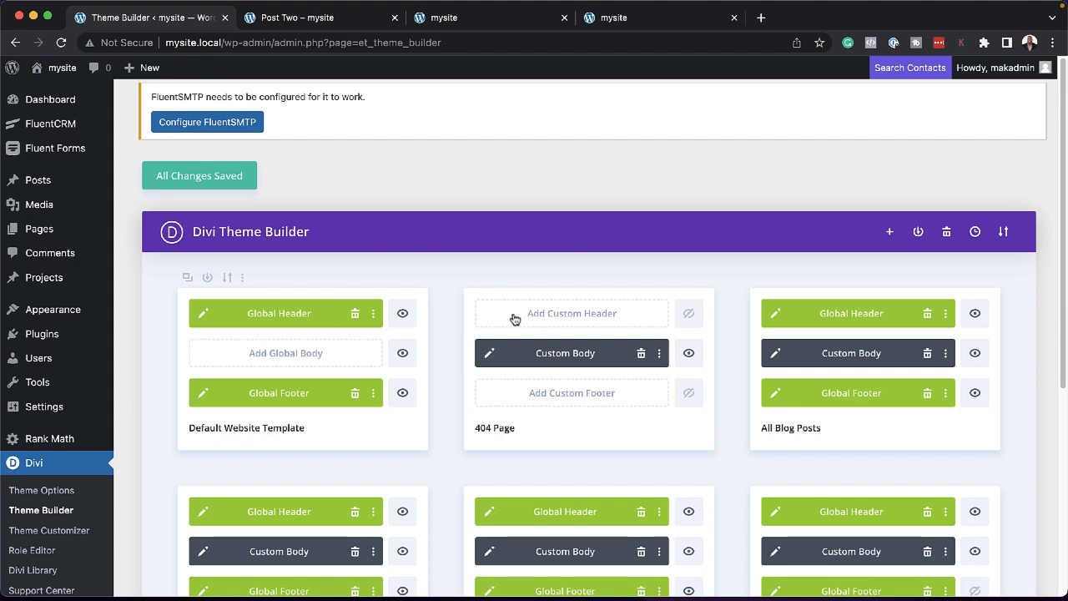
{"action": "scroll", "coordinate": [477, 392], "scroll_direction": "down", "scroll_amount": 1}
{"action": "scroll", "coordinate": [477, 392], "scroll_direction": "down", "scroll_amount": 3}
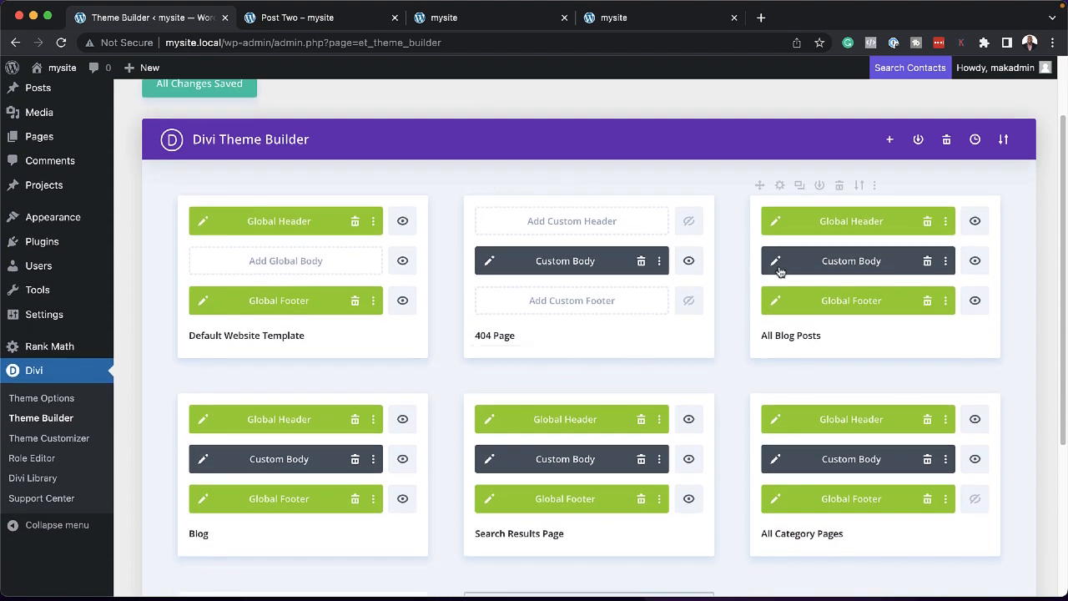
{"action": "left_click", "coordinate": [775, 263]}
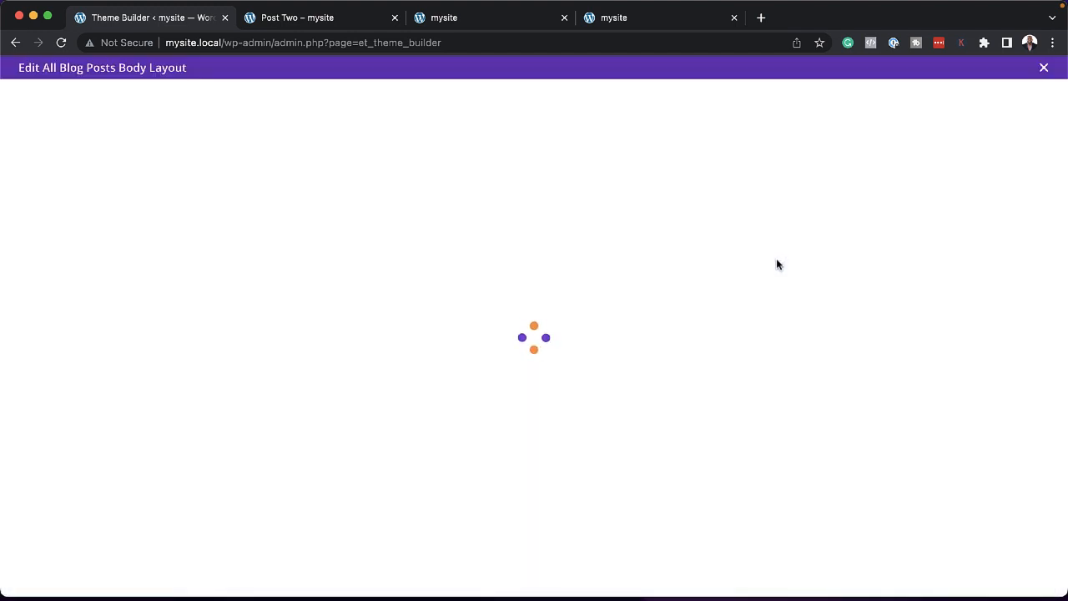
View the published Post Two header, and try reducing the spacing above the post title row in the All Blog Posts body layout
{"action": "left_click", "coordinate": [331, 28]}
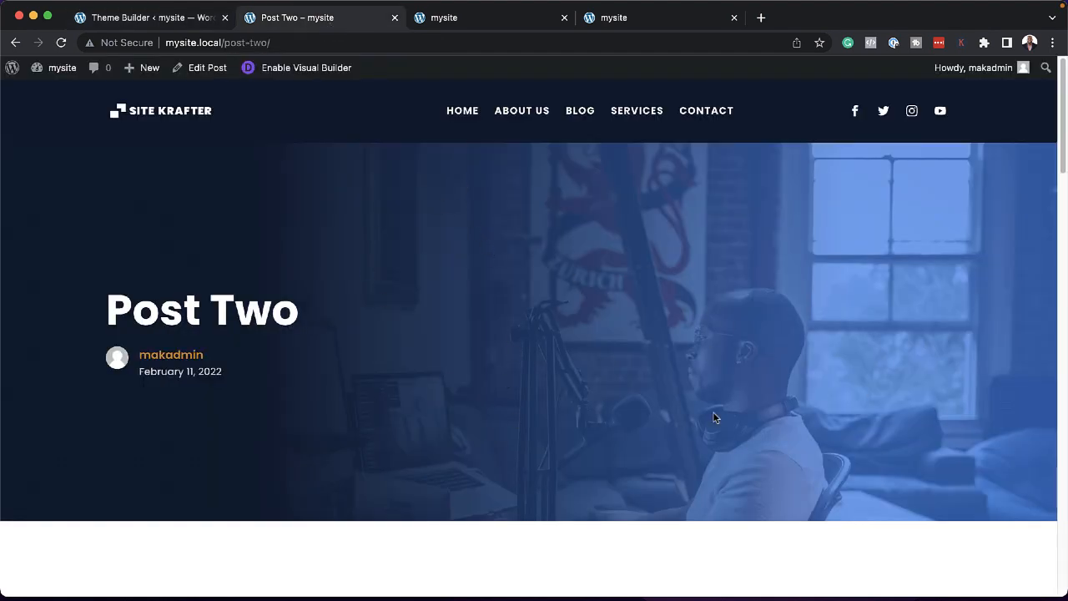
{"action": "left_click", "coordinate": [199, 19]}
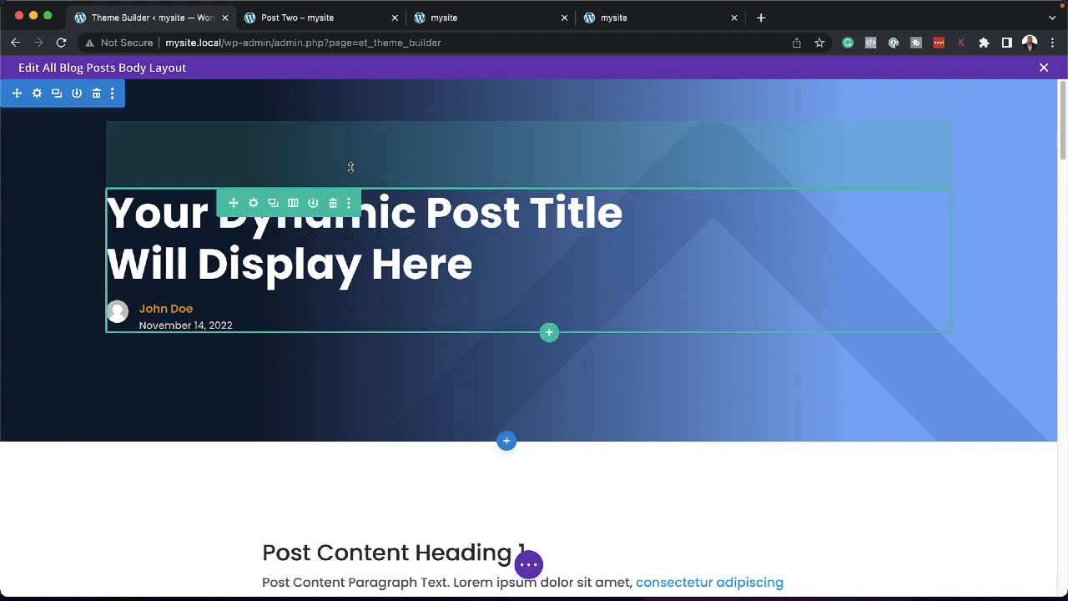
{"action": "left_click_drag", "start_coordinate": [352, 153], "coordinate": [358, 131]}
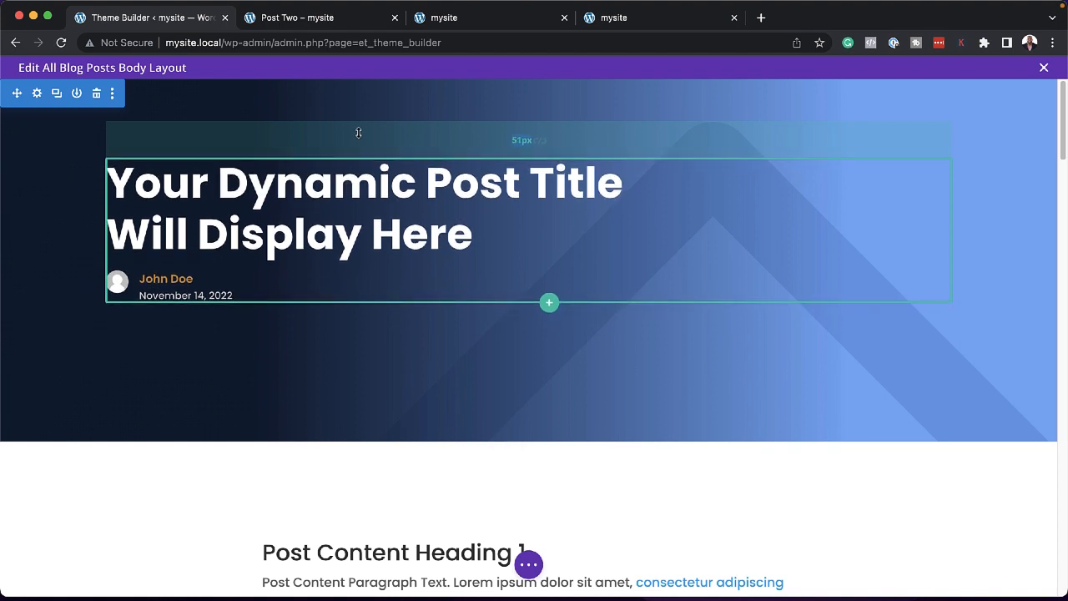
{"action": "left_click_drag", "start_coordinate": [463, 265], "coordinate": [468, 262]}
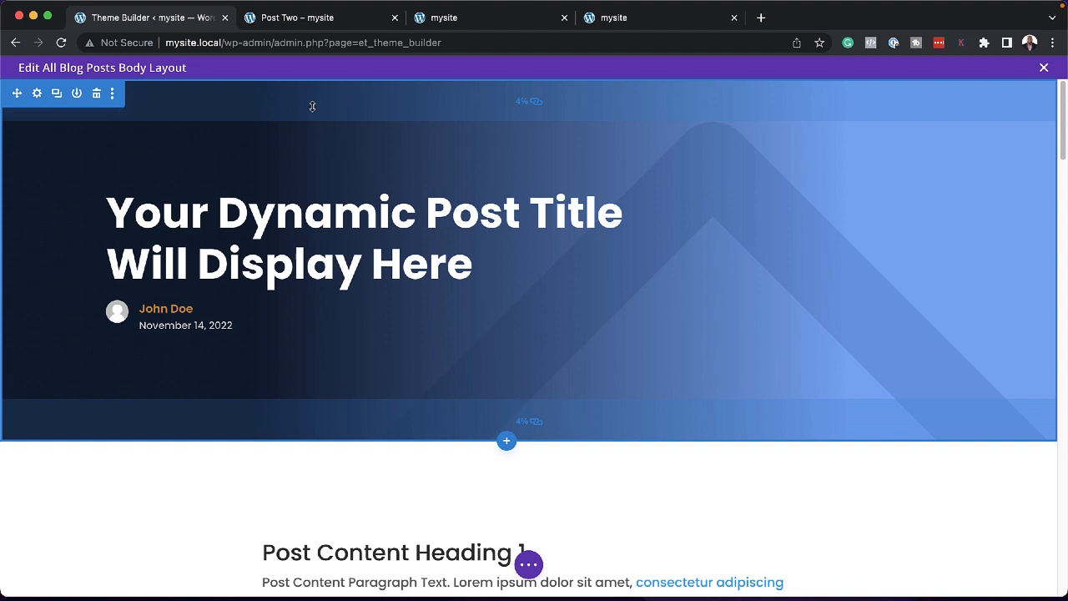
Set the first background gradient stop of the post title section to near-black #0a0000
{"action": "left_click", "coordinate": [38, 94]}
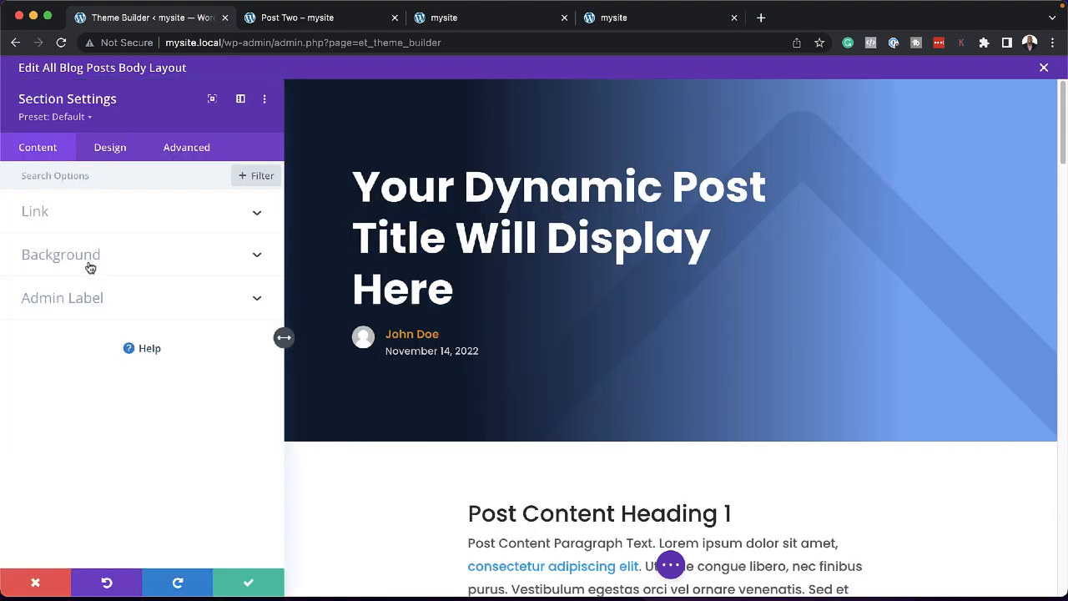
{"action": "left_click", "coordinate": [90, 267]}
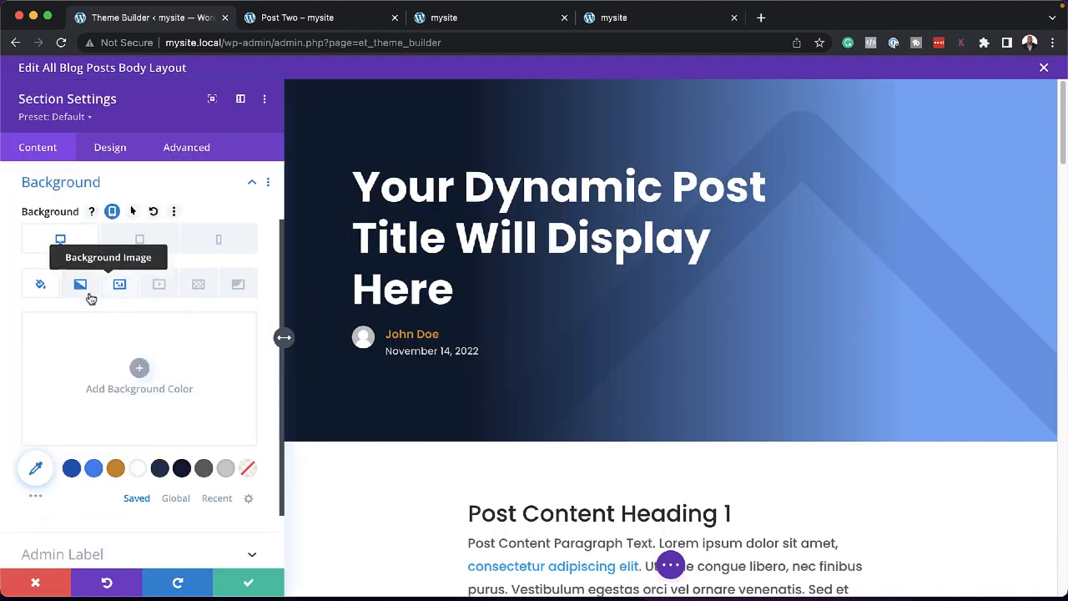
{"action": "left_click", "coordinate": [81, 284]}
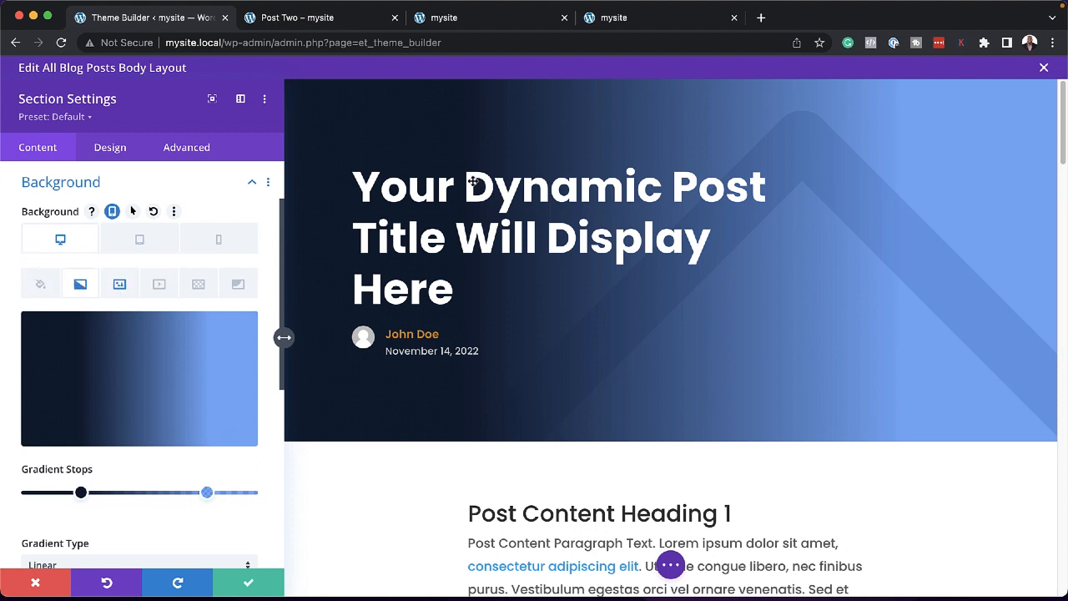
{"action": "mouse_move", "coordinate": [81, 493]}
{"action": "left_click_drag", "start_coordinate": [82, 494], "coordinate": [83, 494]}
{"action": "left_click", "coordinate": [84, 493]}
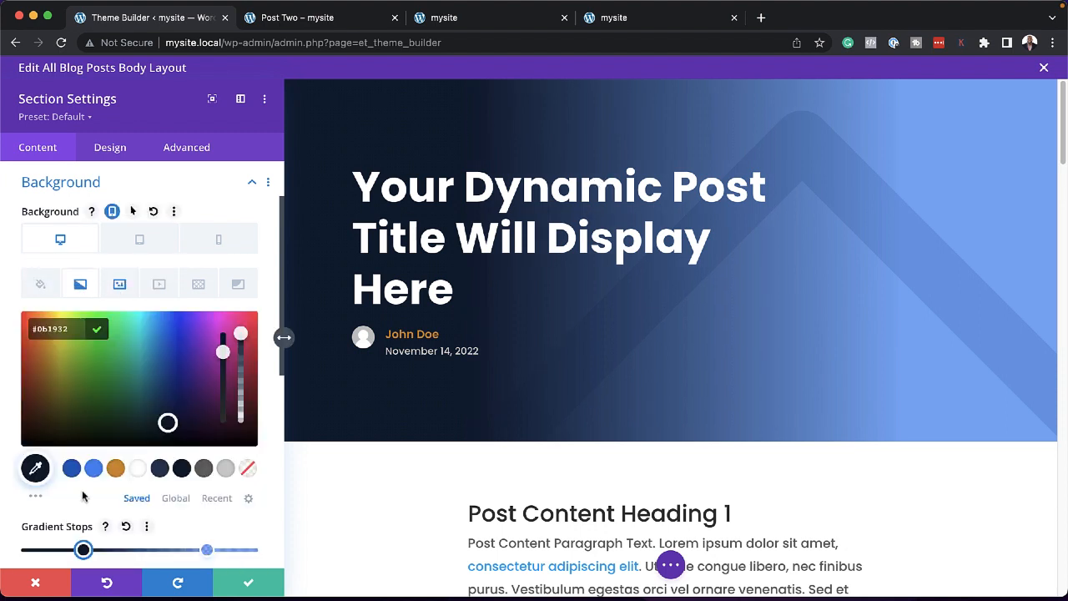
{"action": "left_click", "coordinate": [25, 443]}
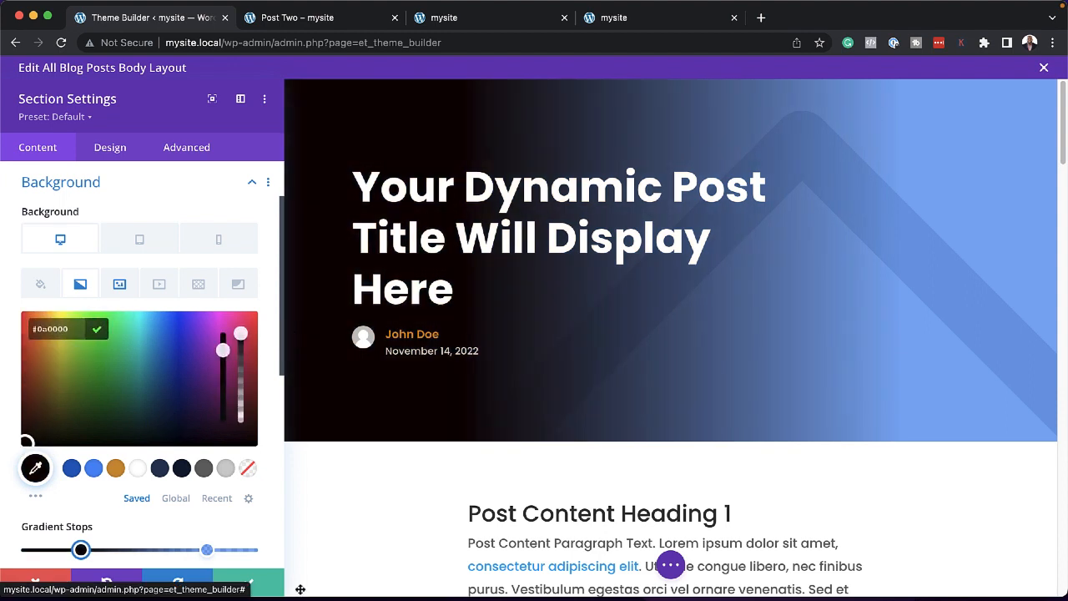
Make the second background gradient stop of the post title section transparent and save the section settings
{"action": "left_click", "coordinate": [207, 550]}
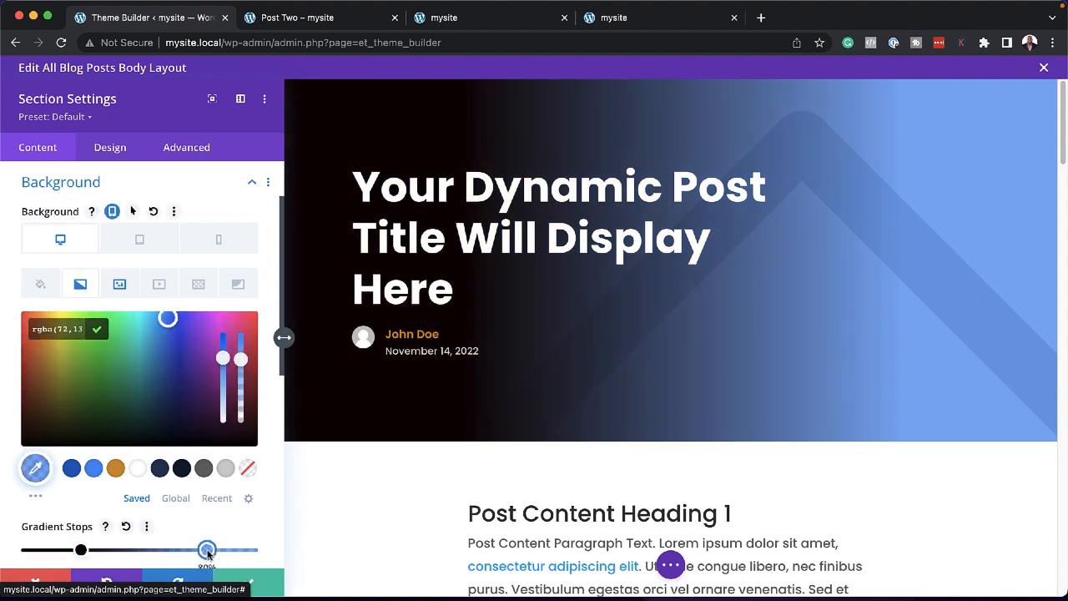
{"action": "left_click", "coordinate": [248, 469]}
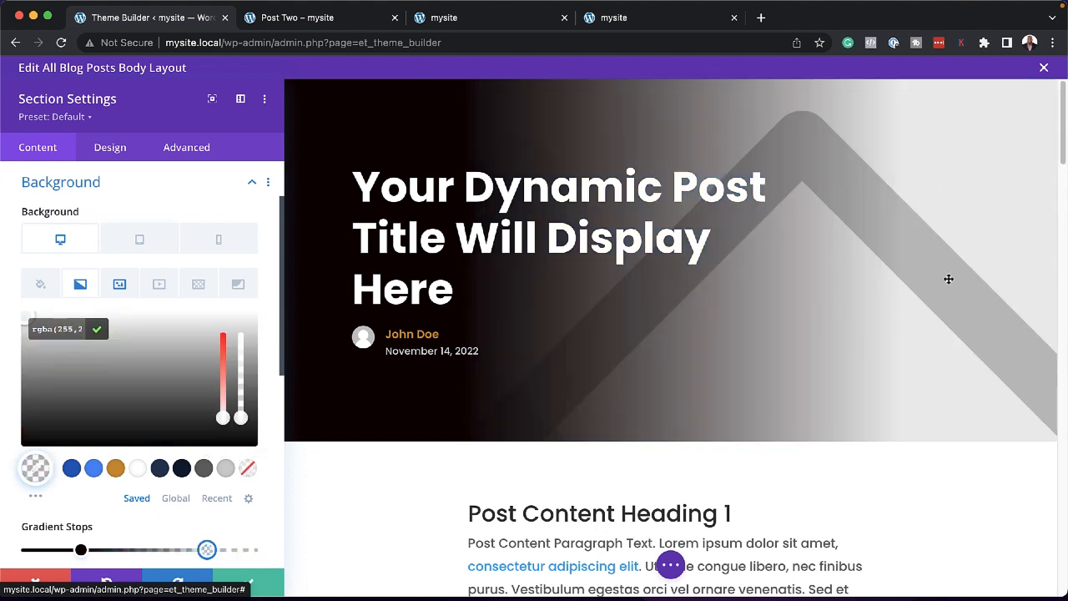
{"action": "left_click", "coordinate": [270, 587]}
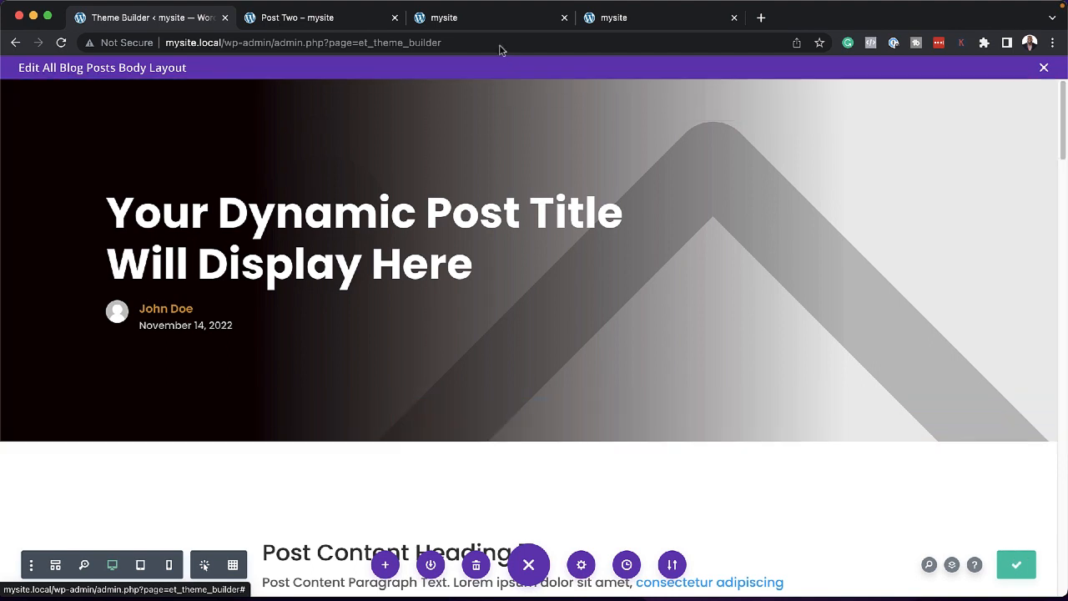
View the header of the published Post Two page, and close the All Blog Posts body layout editor
{"action": "left_click", "coordinate": [267, 25]}
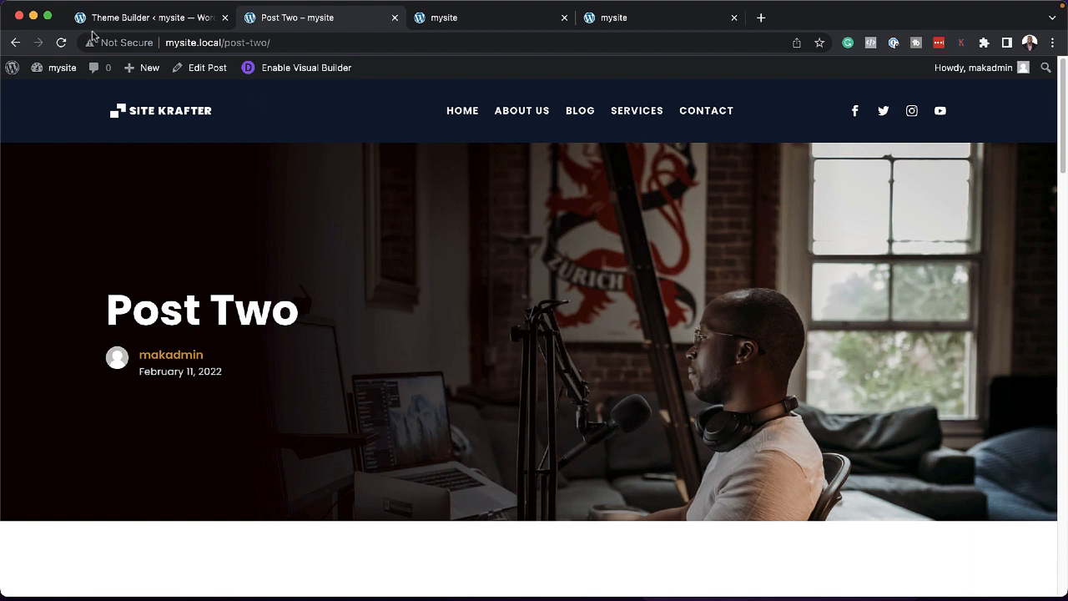
{"action": "left_click", "coordinate": [123, 20]}
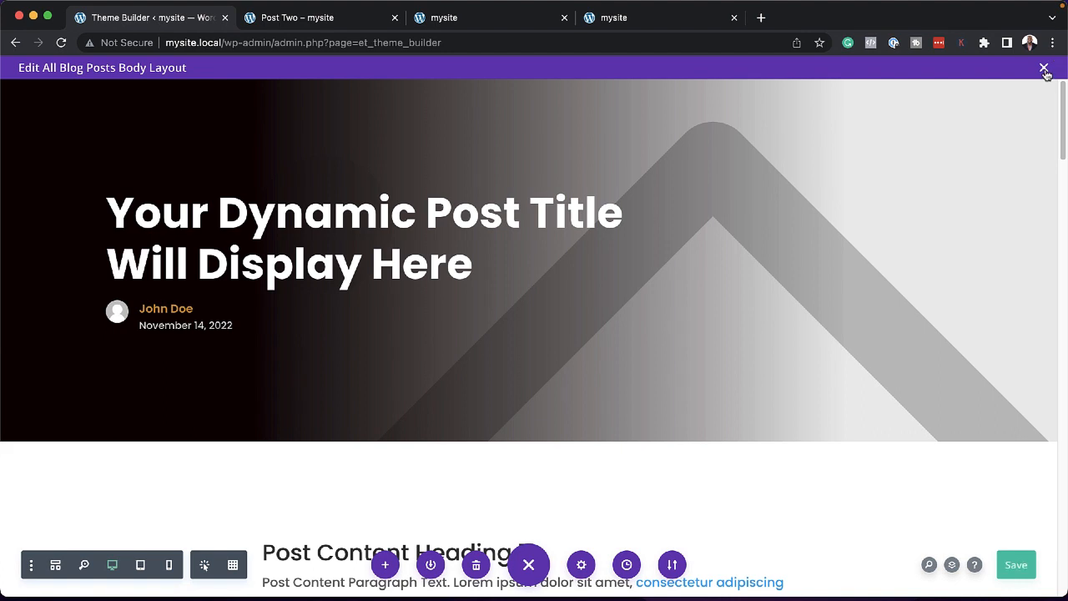
{"action": "left_click", "coordinate": [1044, 68]}
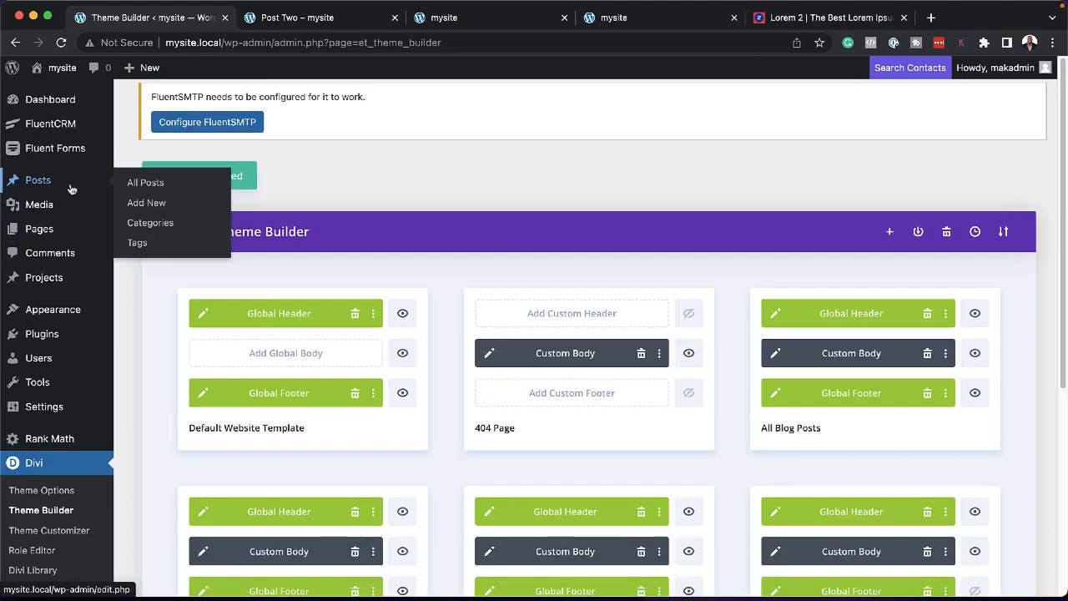
Create a new blog post titled "Post Four" using the default editor
{"action": "left_click", "coordinate": [152, 206]}
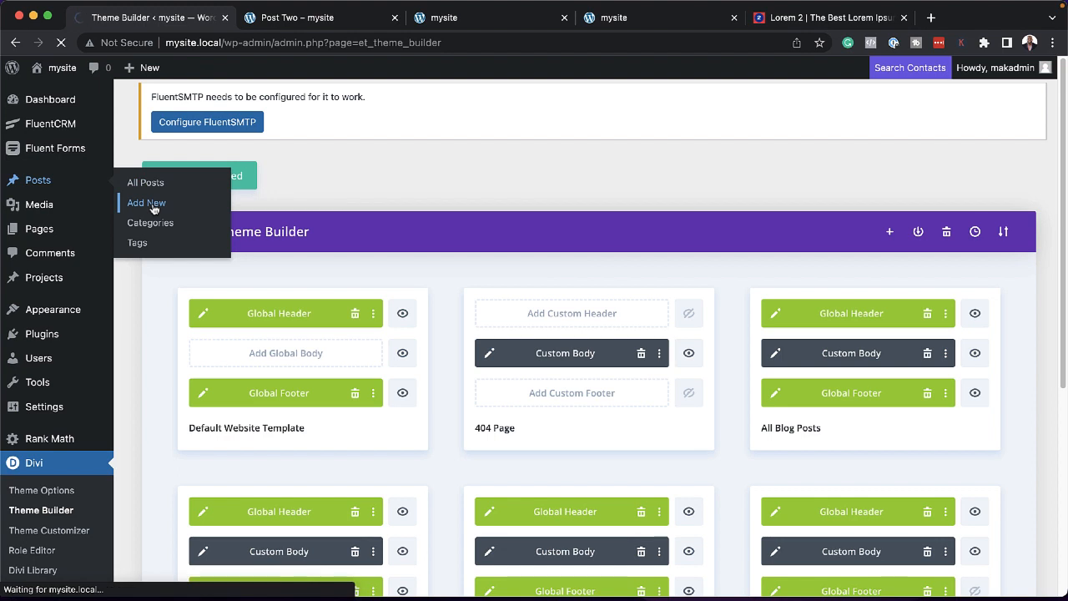
{"action": "type", "text": "Post "}
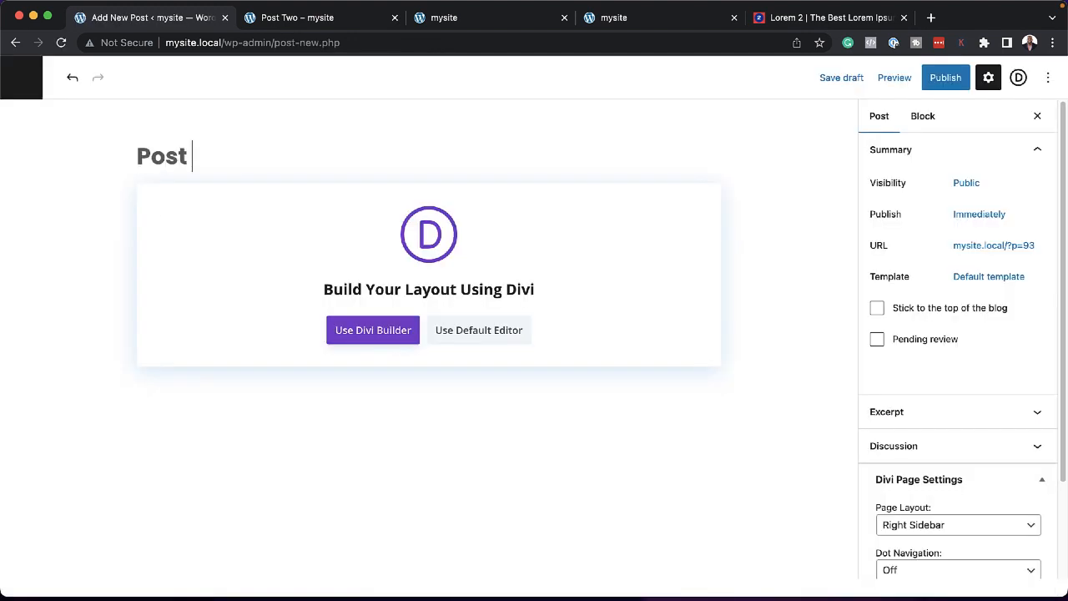
{"action": "type", "text": "Four"}
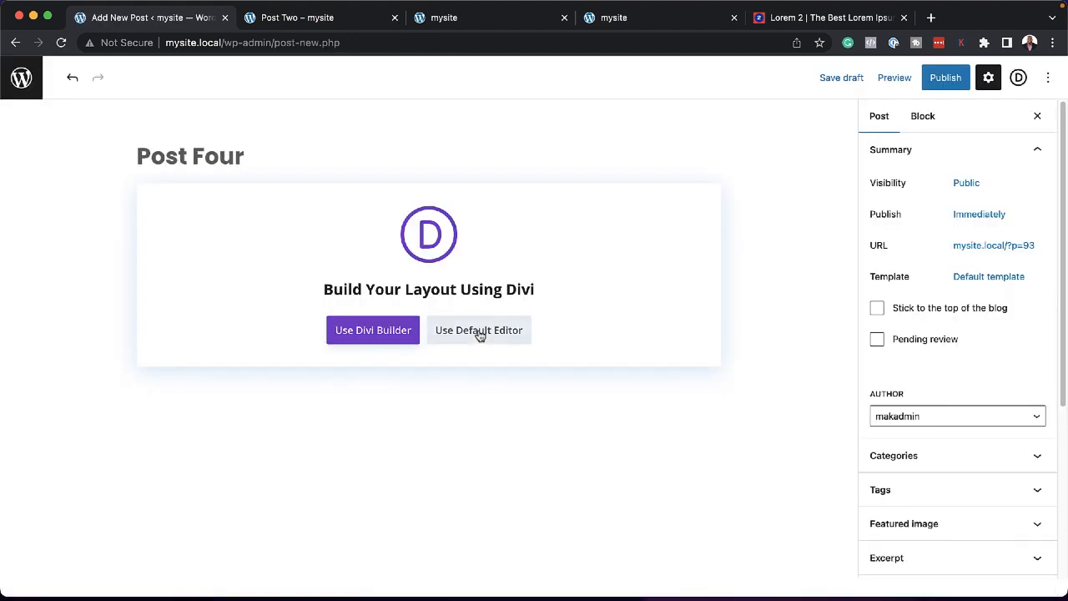
{"action": "left_click", "coordinate": [479, 330]}
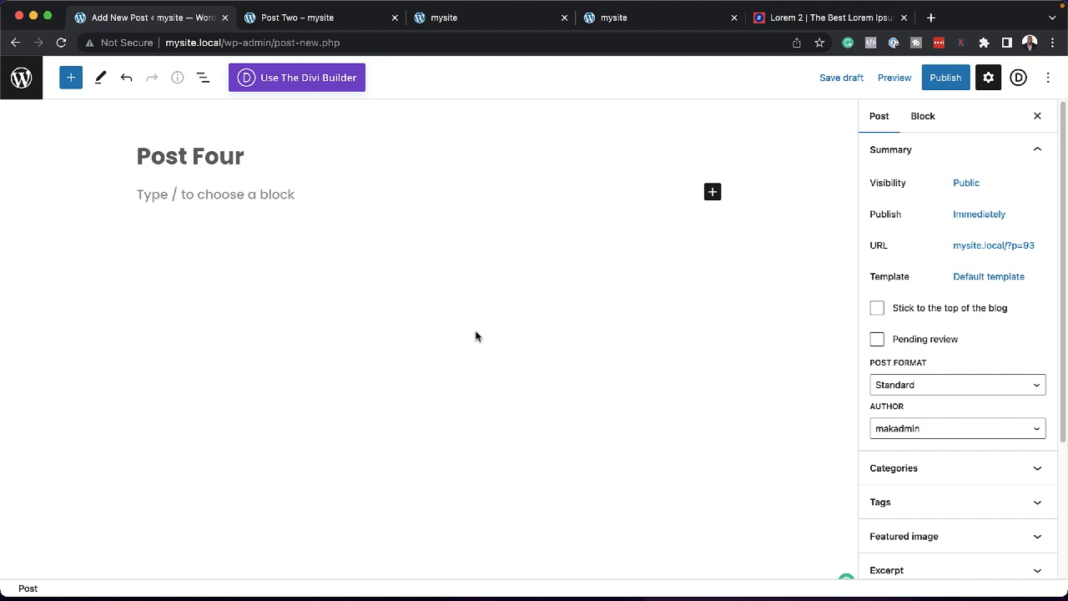
Fill the post body with four lorem ipsum paragraphs starting "Lorem ipsum dolor sit amet", and show the post-level settings
{"action": "left_click", "coordinate": [276, 197]}
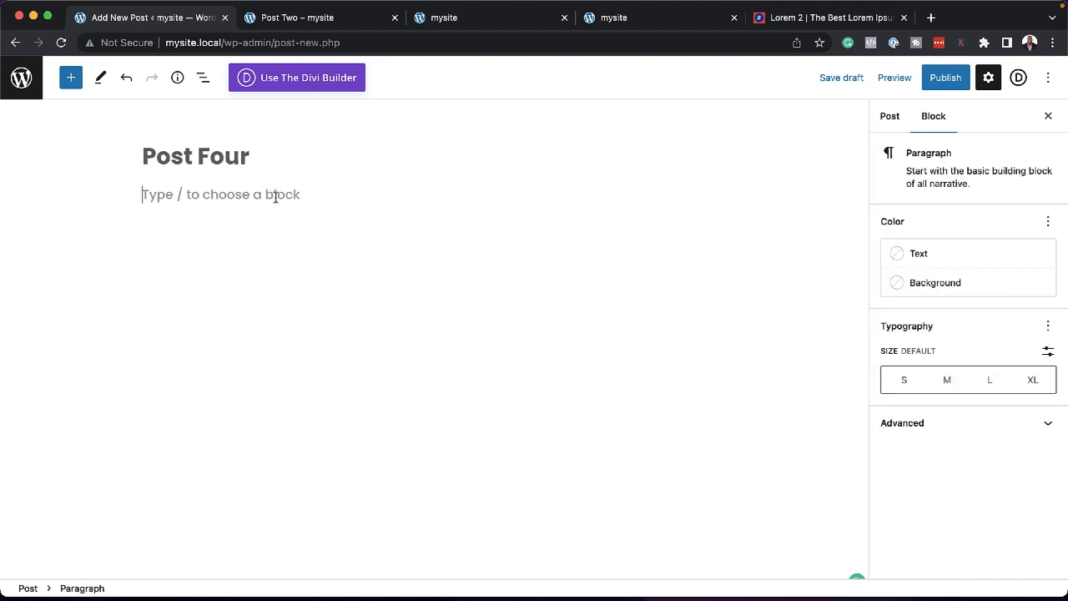
{"action": "type", "text": "Lorem ipsum dolor sit amet, consectetuer adipiscing elit. Donec odio. Quisque volutpat mattis eros. Nullam malesuada erat ut turpis. Suspendisse urna nibh, viverra non, semper suscipit, posuere a, pede. Donec nec justo eget felis facilisis fermentum. Aliquam porttitor mauris sit amet orci. Aenean dignissim pellentesque felis. Morbi in sem quis dui placerat ornare. Pellentesque odio nisi, euismod in, pharetra a, ultricies in, diam. Sed arcu. Cras consequat. Praesent dapibus, neque id cursus faucibus, tortor neque egestas auguae, eu vulputate magna eros eu erat. Aliquam erat volutpat. Nam dui mi, tincidunt quis, accumsan porttitor, facilisis luctus, metus."}
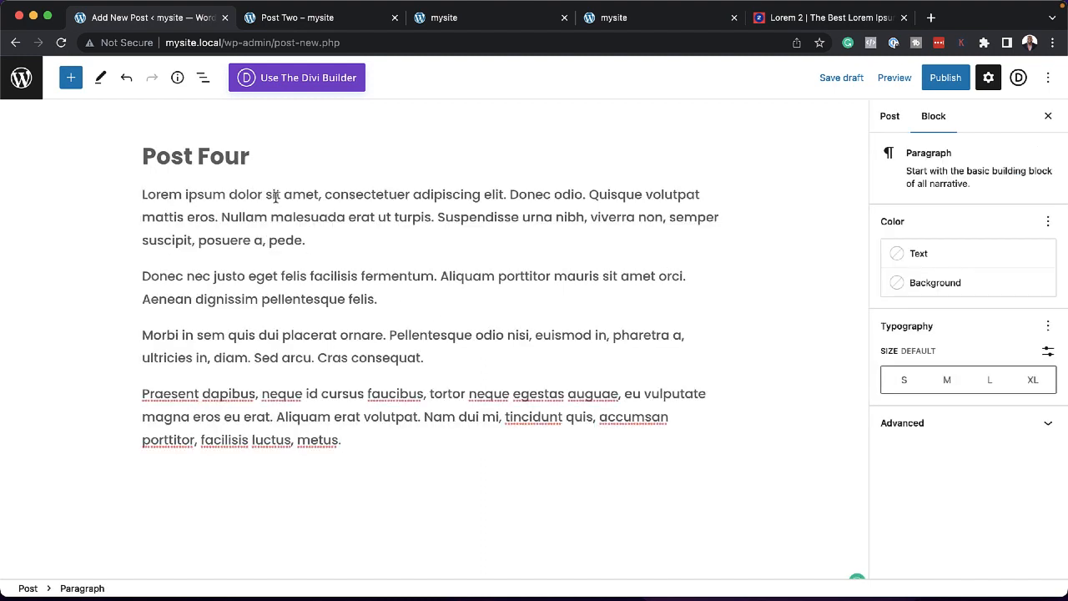
{"action": "left_click", "coordinate": [890, 117]}
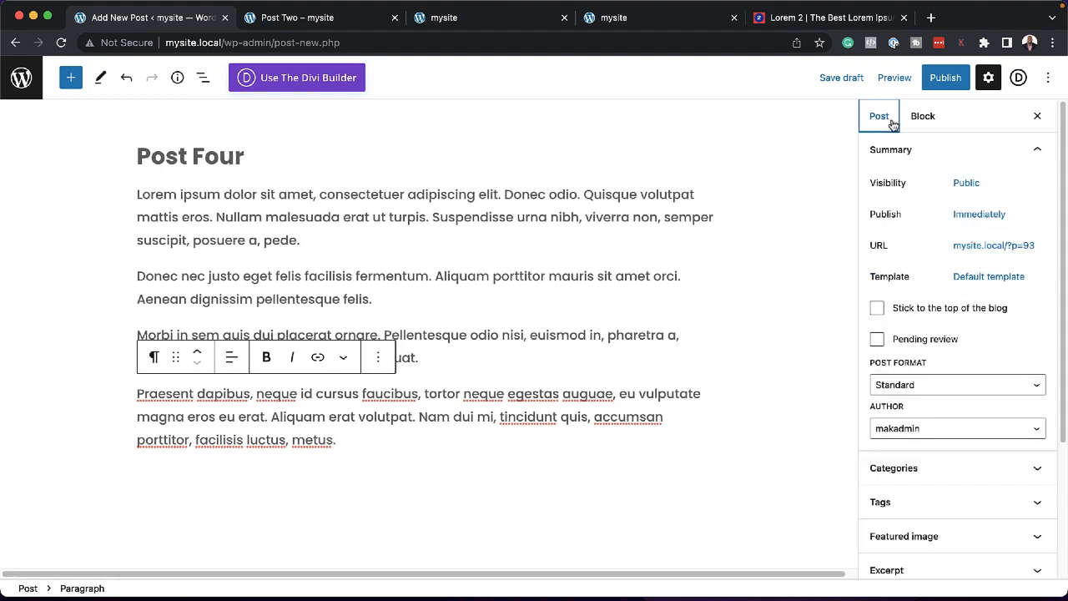
Set the media library photo pexels-bidvine-1249611.jpg, the gloved hand with a power drill, as the post's featured image
{"action": "scroll", "coordinate": [1005, 430], "scroll_direction": "down", "scroll_amount": 1}
{"action": "scroll", "coordinate": [1005, 429], "scroll_direction": "down", "scroll_amount": 1}
{"action": "left_click", "coordinate": [934, 444]}
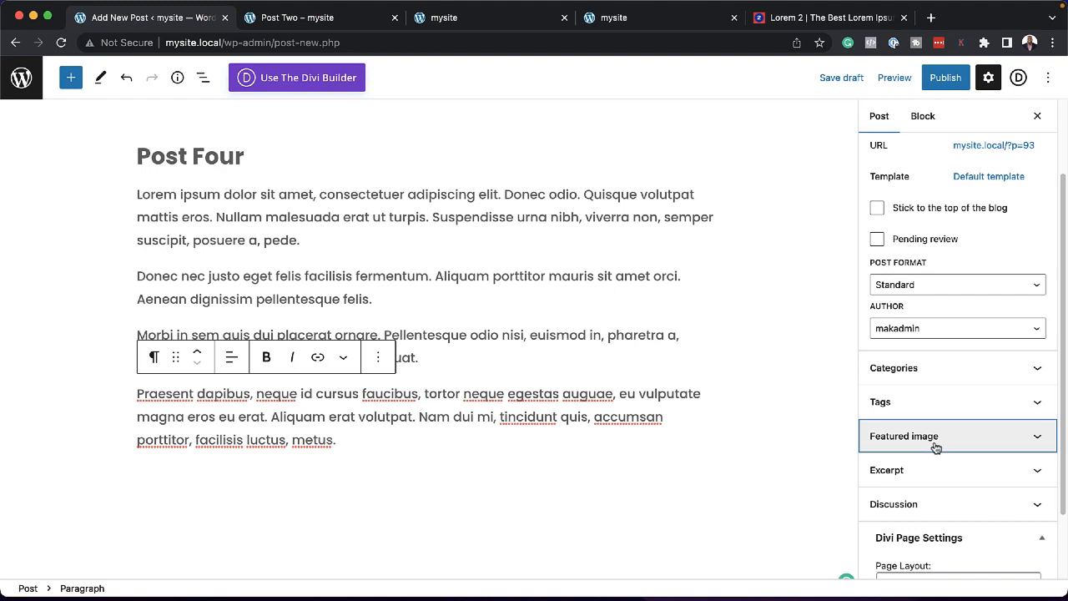
{"action": "left_click", "coordinate": [963, 498]}
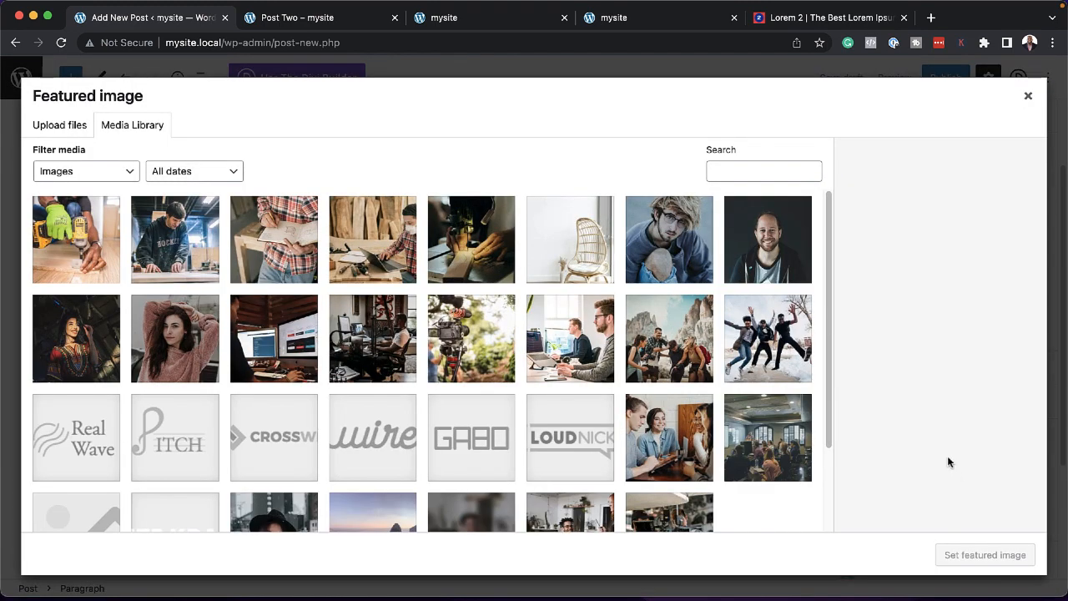
{"action": "left_click", "coordinate": [97, 244]}
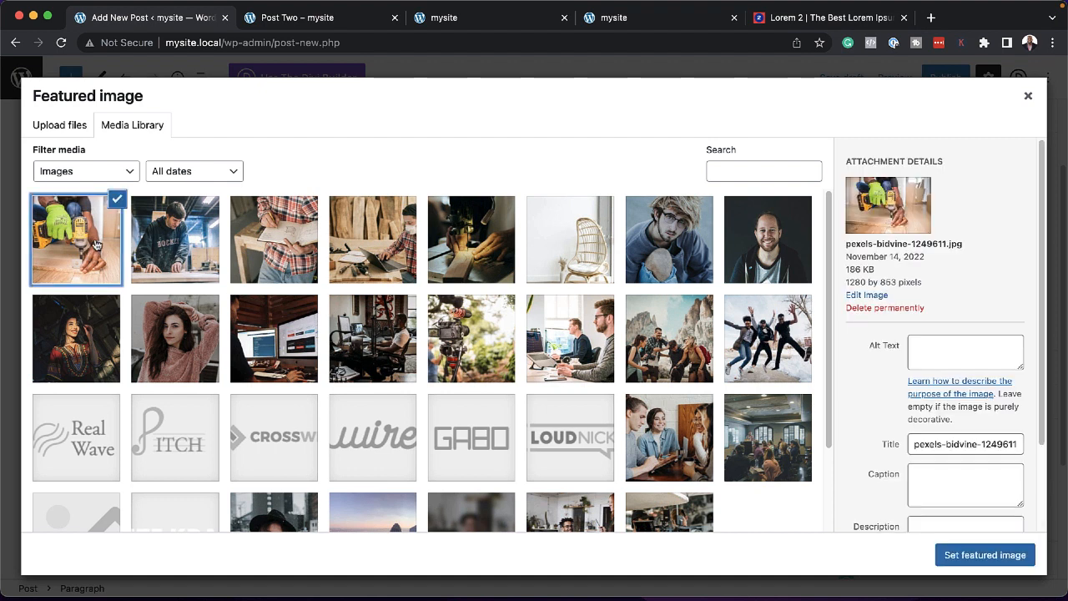
{"action": "left_click", "coordinate": [981, 556]}
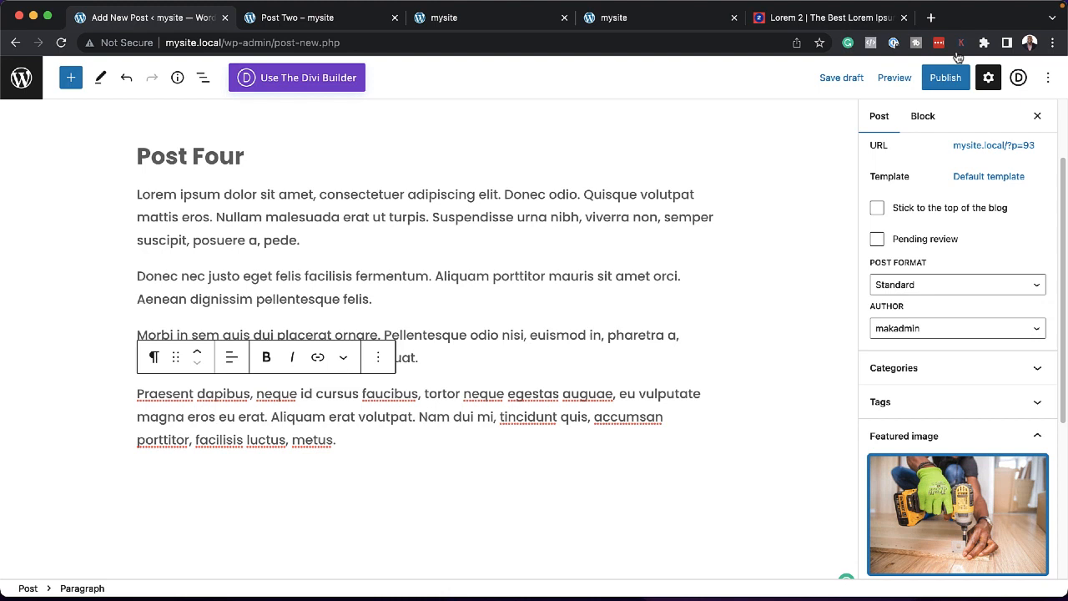
Publish the Post Four blog post and open its live page
{"action": "left_click", "coordinate": [954, 79]}
{"action": "left_click", "coordinate": [953, 80]}
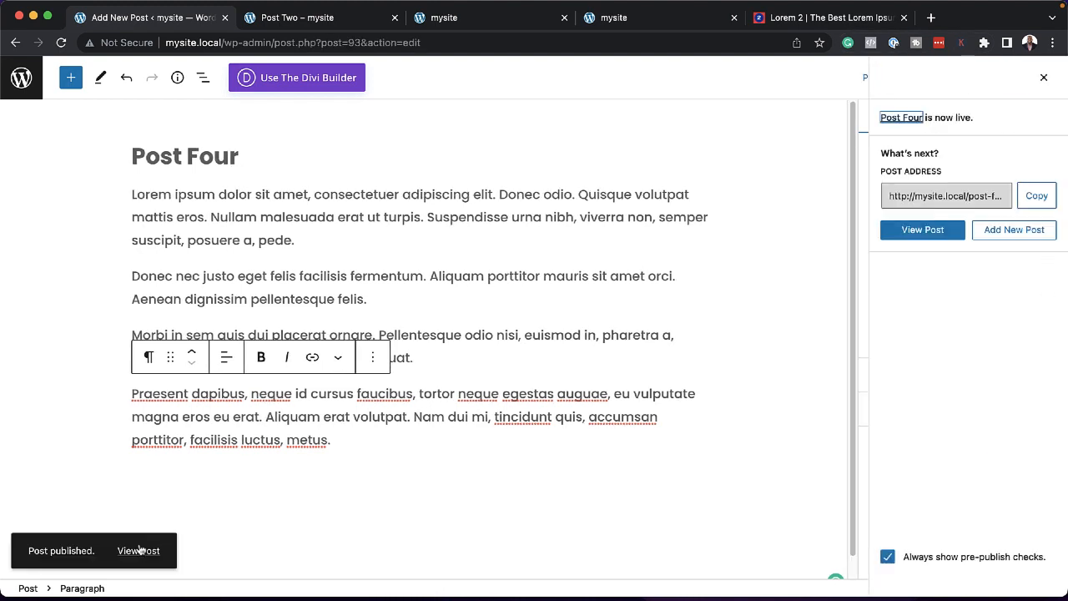
{"action": "left_click", "coordinate": [138, 551]}
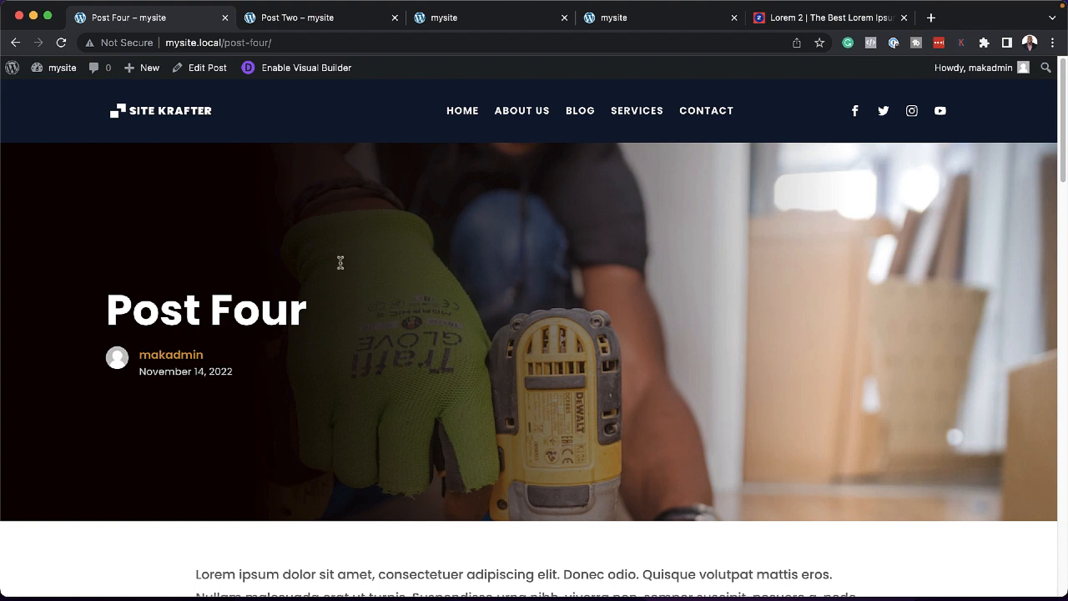
Review the live Post Four page from the title header through the body text and subscribe form to Related Posts
{"action": "scroll", "coordinate": [517, 436], "scroll_direction": "down", "scroll_amount": 8}
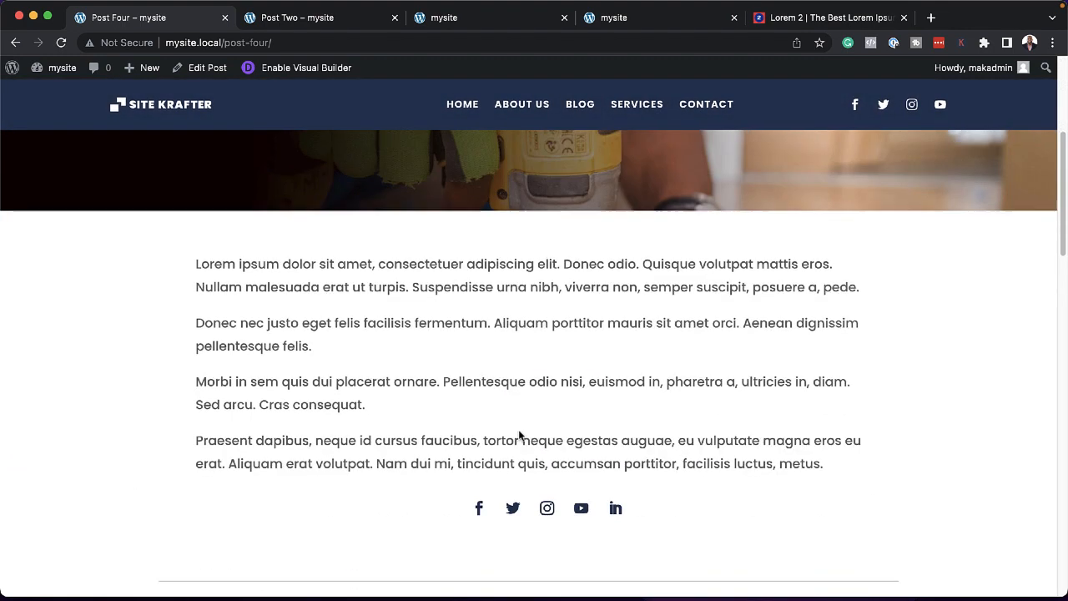
{"action": "scroll", "coordinate": [521, 435], "scroll_direction": "down", "scroll_amount": 2}
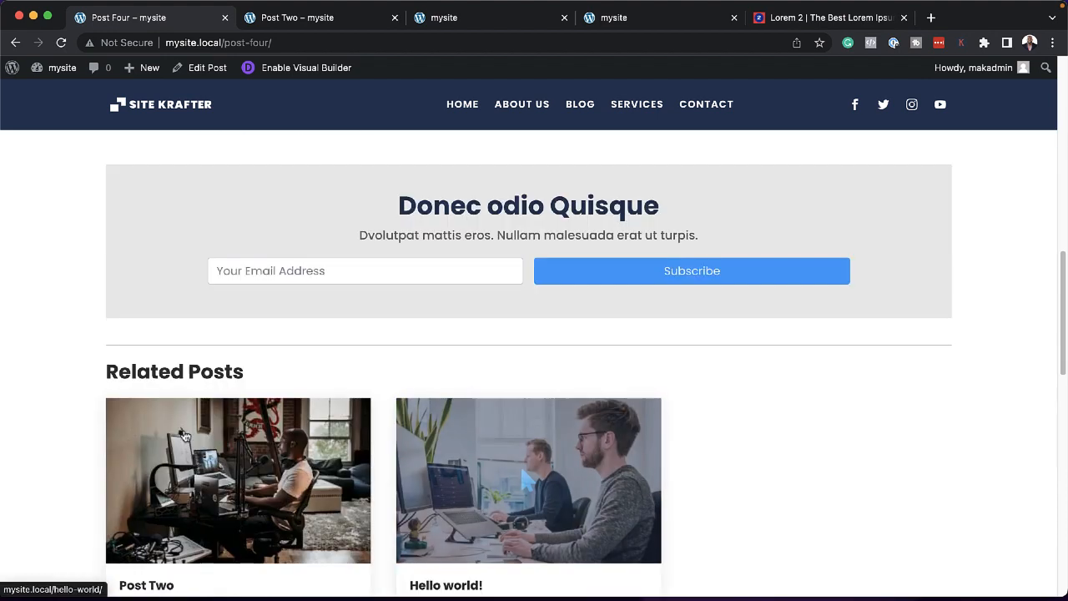
{"action": "scroll", "coordinate": [66, 435], "scroll_direction": "down", "scroll_amount": 3}
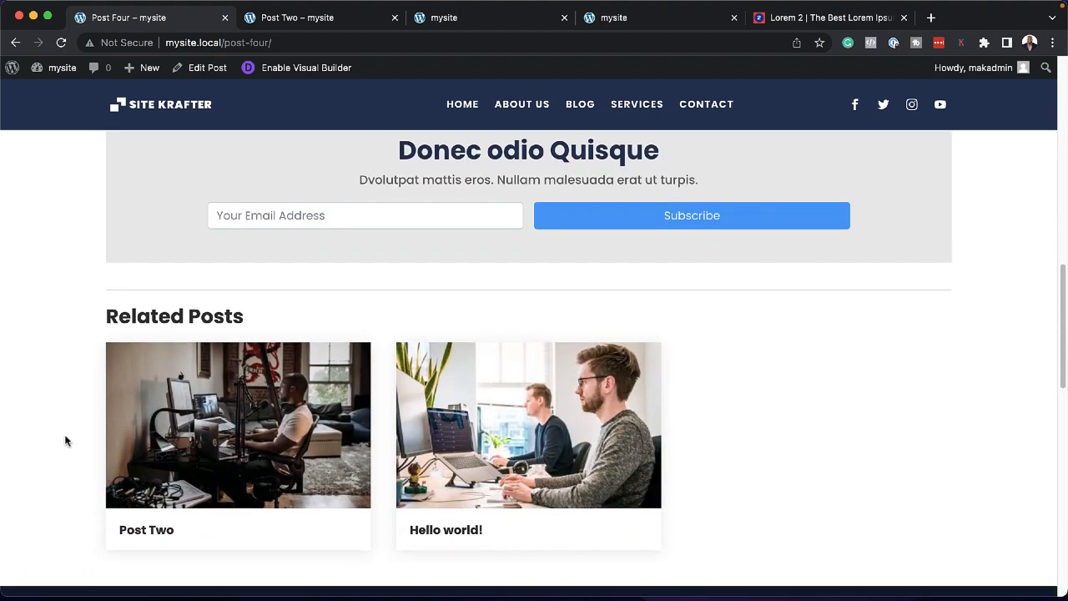
{"action": "scroll", "coordinate": [66, 432], "scroll_direction": "up", "scroll_amount": 3}
{"action": "scroll", "coordinate": [65, 434], "scroll_direction": "up", "scroll_amount": 10}
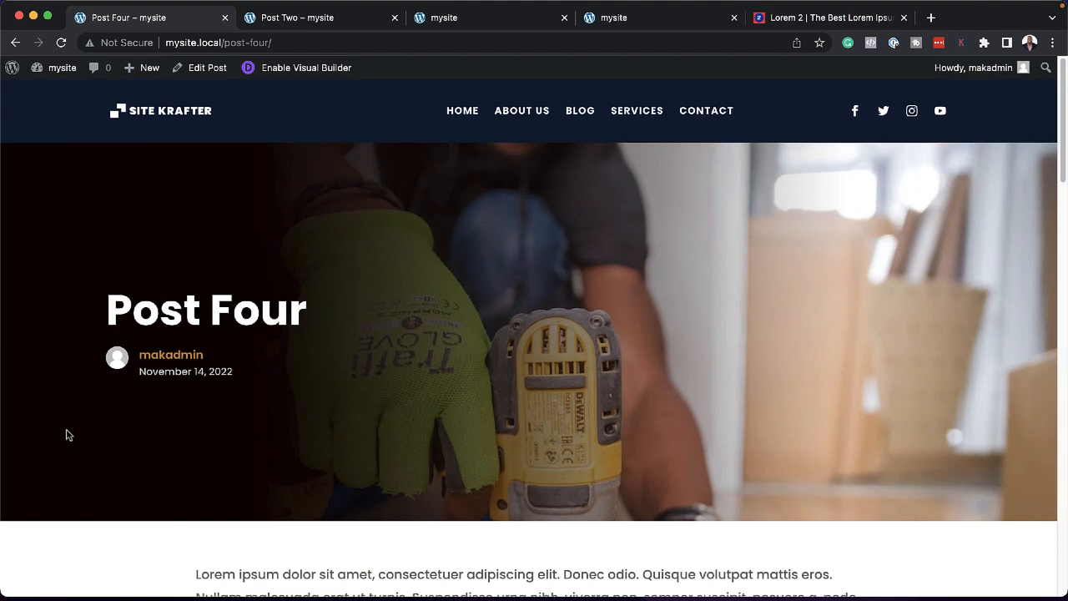